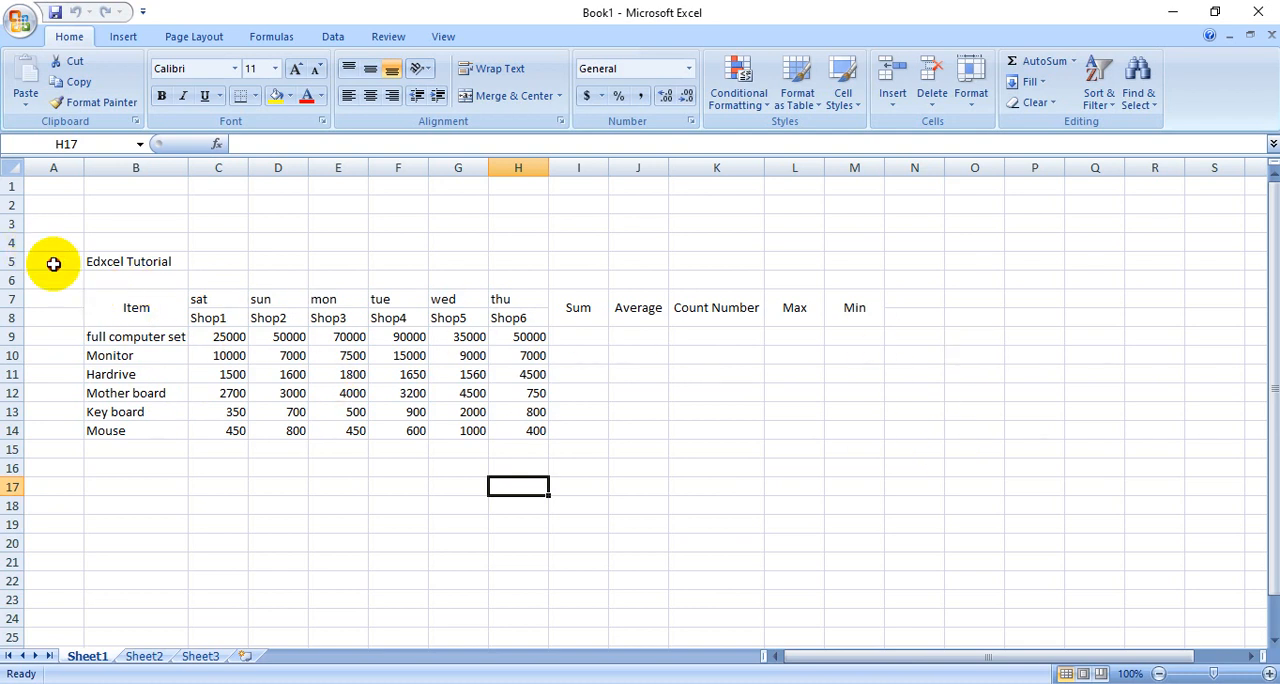
- Apply all borders to the table range A5:M15
{"action": "left_click_drag", "start_coordinate": [51, 257], "coordinate": [834, 445]}
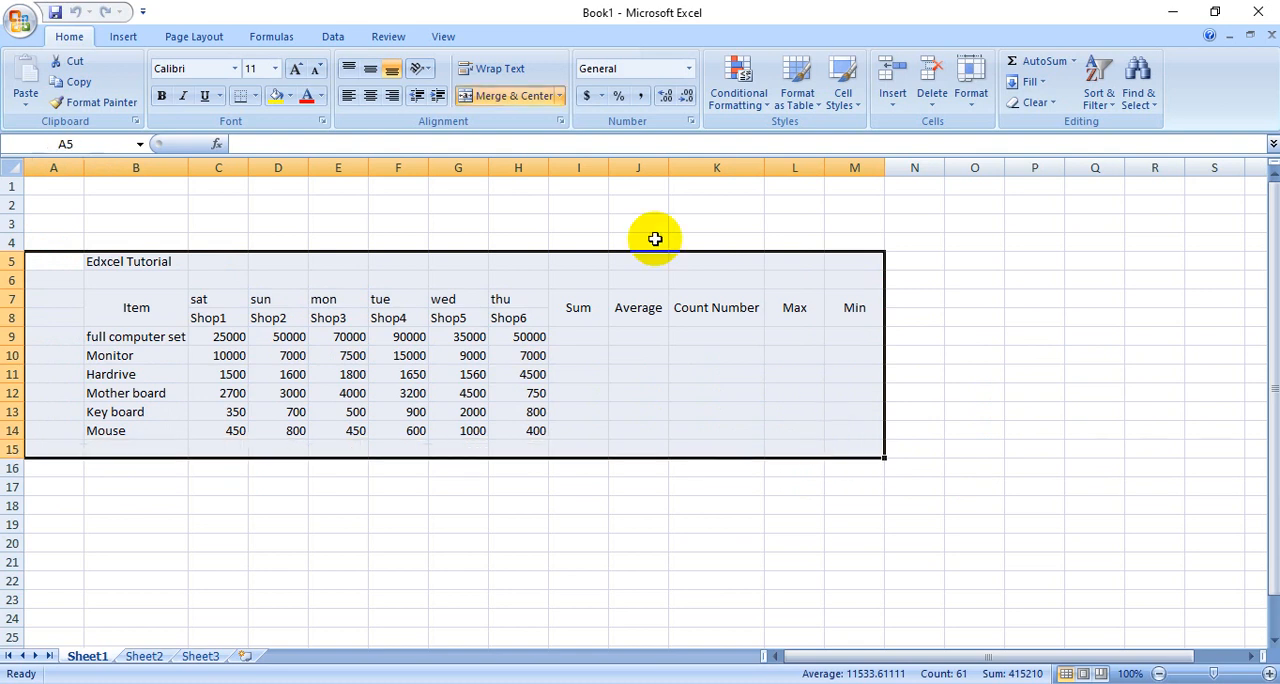
{"action": "left_click", "coordinate": [253, 96]}
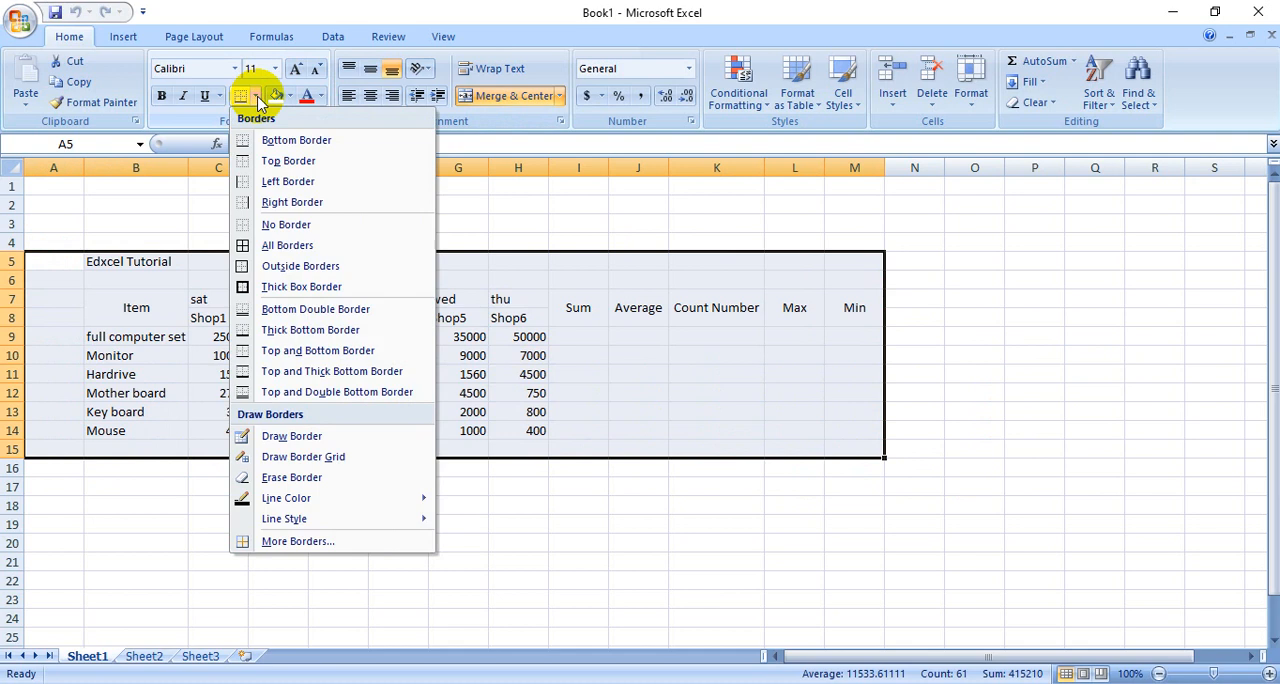
{"action": "left_click", "coordinate": [250, 250]}
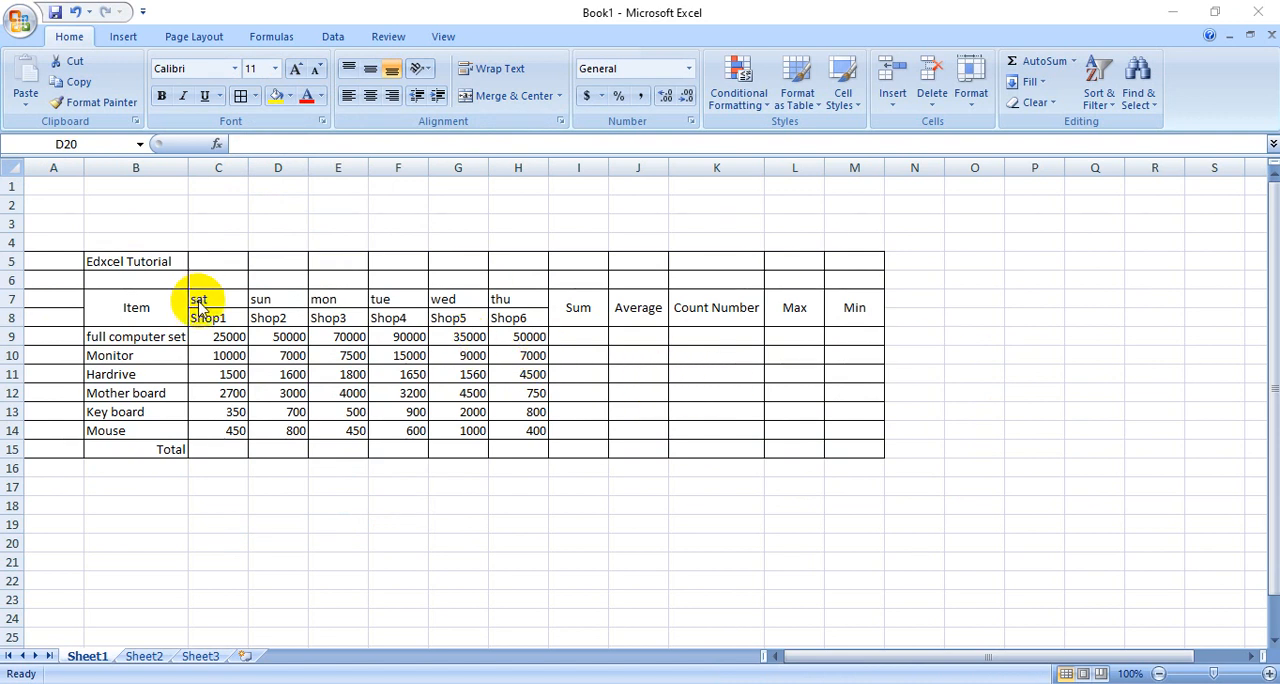
{"action": "left_click", "coordinate": [395, 522]}
- Fill the weekday headings in C7:H7 with green
{"action": "left_click_drag", "start_coordinate": [210, 299], "coordinate": [505, 299]}
{"action": "left_click", "coordinate": [291, 97]}
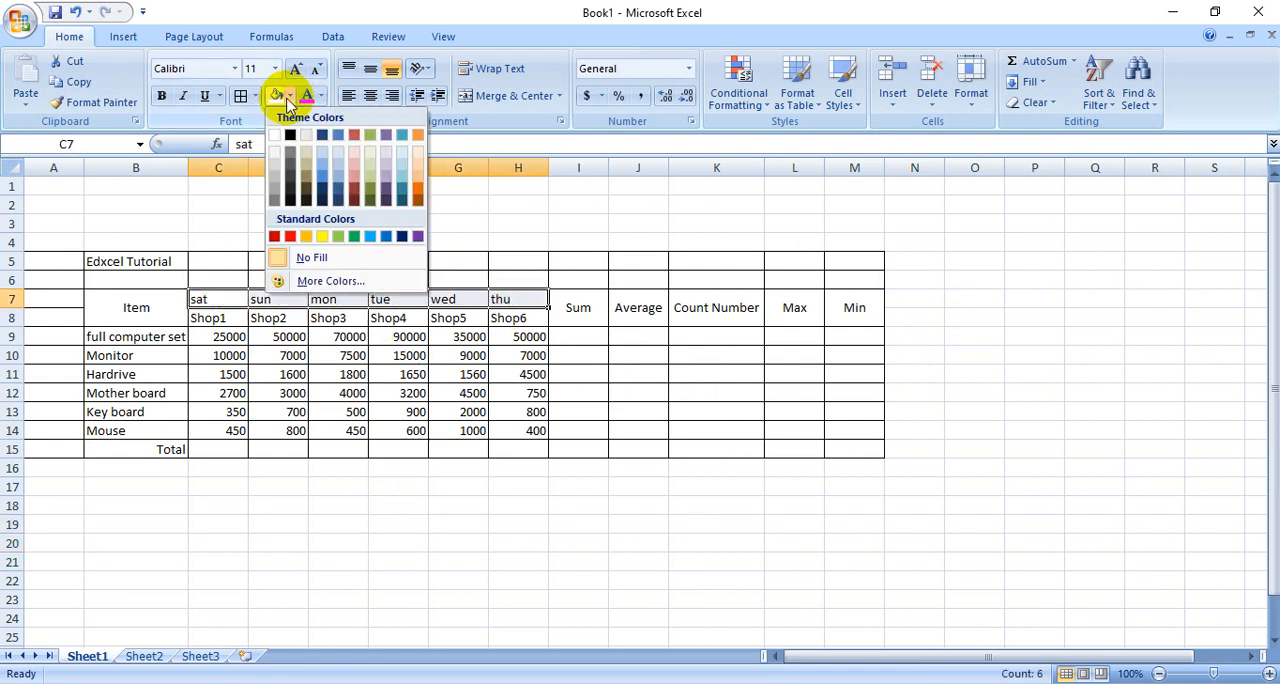
{"action": "left_click", "coordinate": [353, 238]}
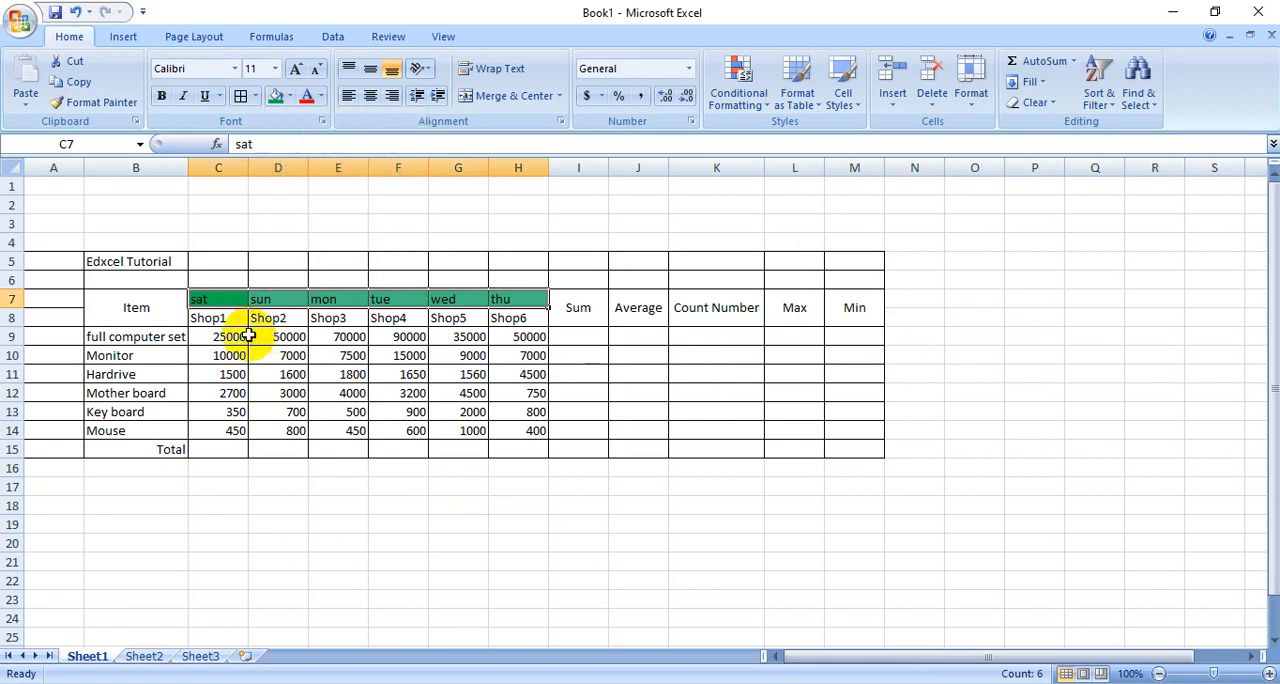
- Enlarge the weekday headings in C7:H7 to font size 16
{"action": "left_click", "coordinate": [296, 70]}
{"action": "left_click", "coordinate": [296, 70]}
{"action": "left_click", "coordinate": [296, 70]}
{"action": "left_click", "coordinate": [296, 70]}
{"action": "left_click", "coordinate": [296, 70]}
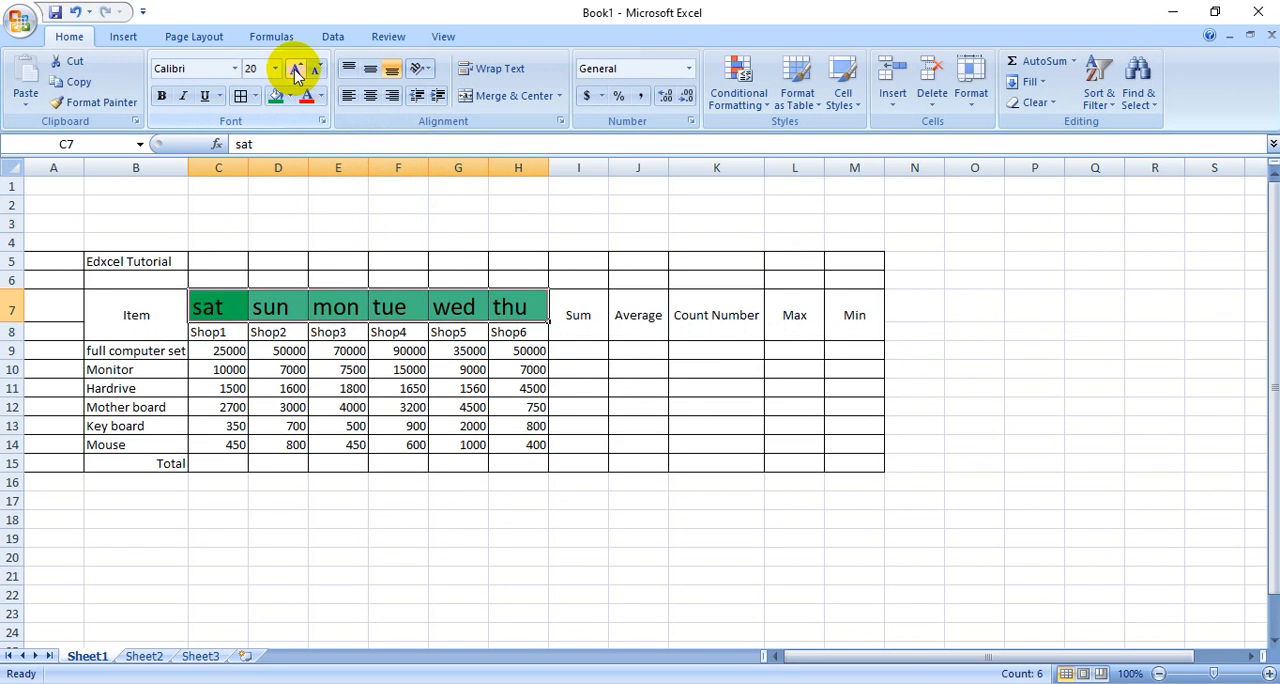
{"action": "left_click", "coordinate": [316, 70]}
{"action": "left_click", "coordinate": [316, 70]}
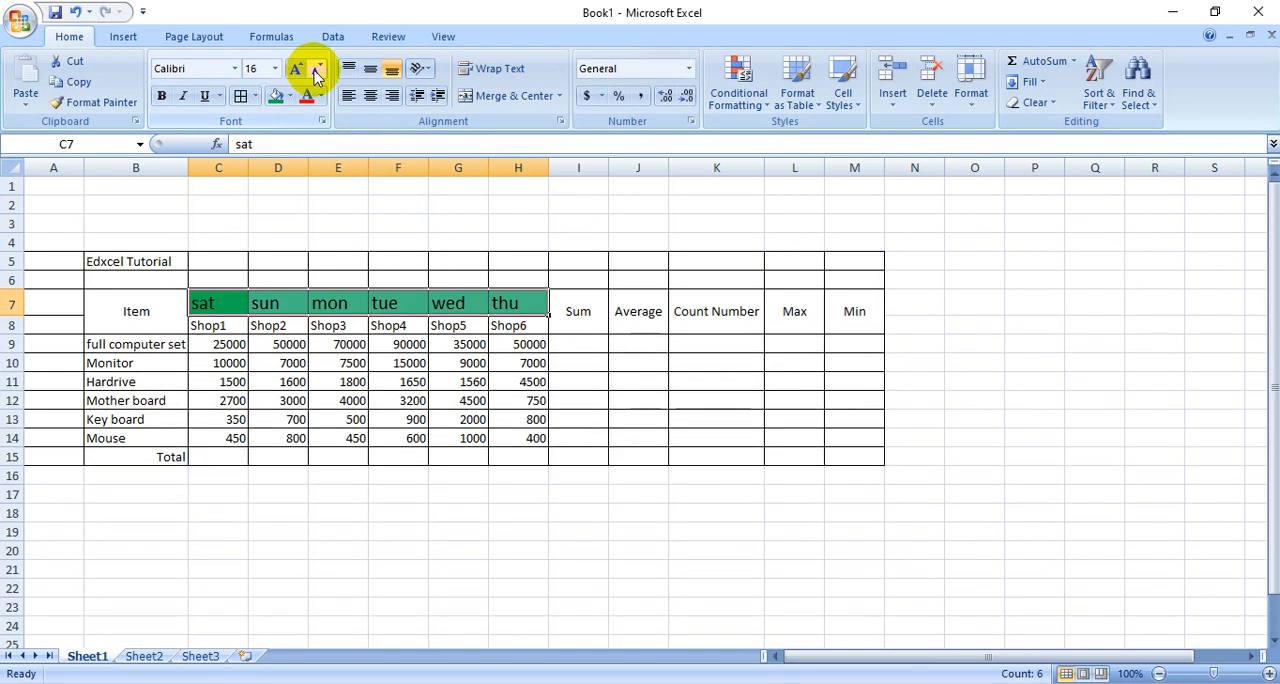
{"action": "left_click", "coordinate": [414, 400]}
- Fill the shop headings Shop1 to Shop6 in C8:H8 with light blue
{"action": "left_click_drag", "start_coordinate": [202, 324], "coordinate": [518, 330]}
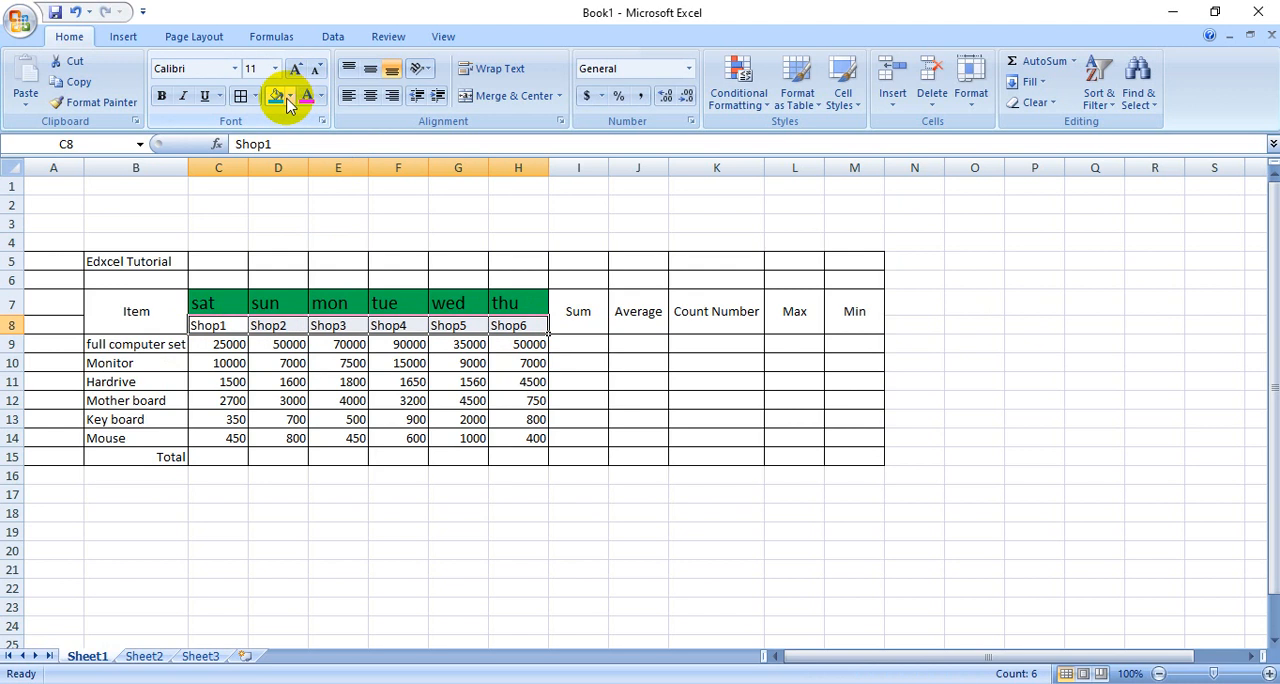
{"action": "left_click", "coordinate": [288, 99]}
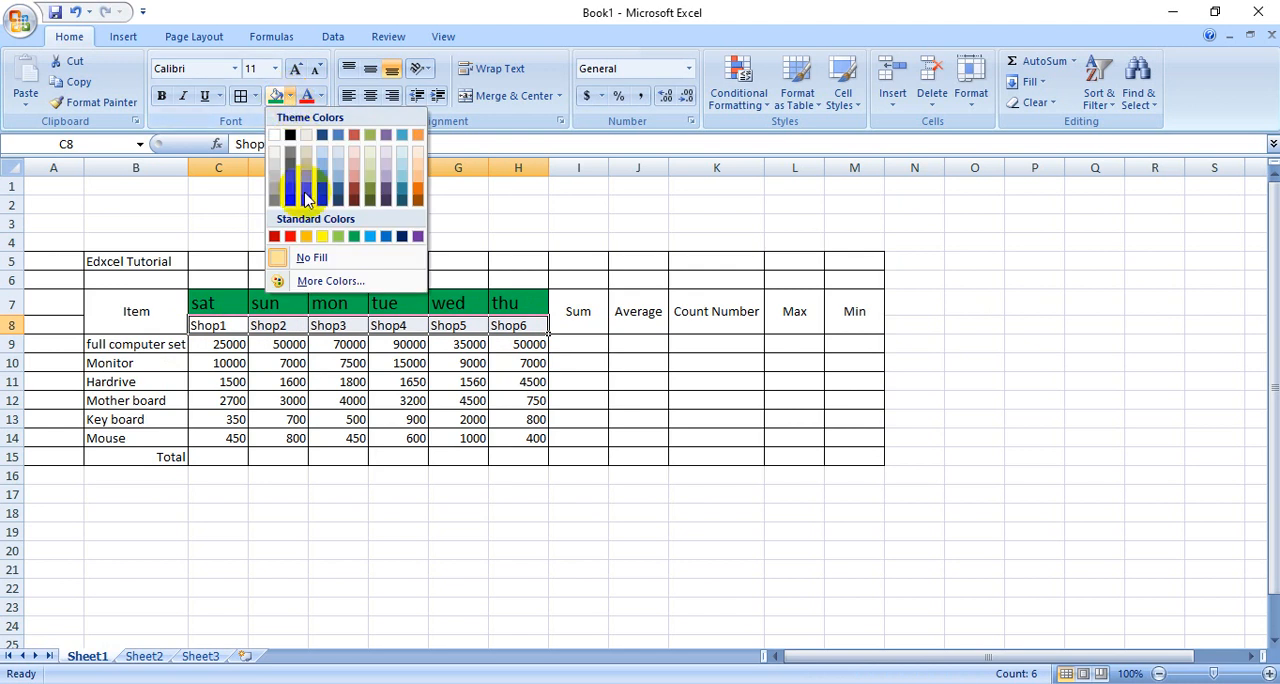
{"action": "left_click", "coordinate": [369, 235]}
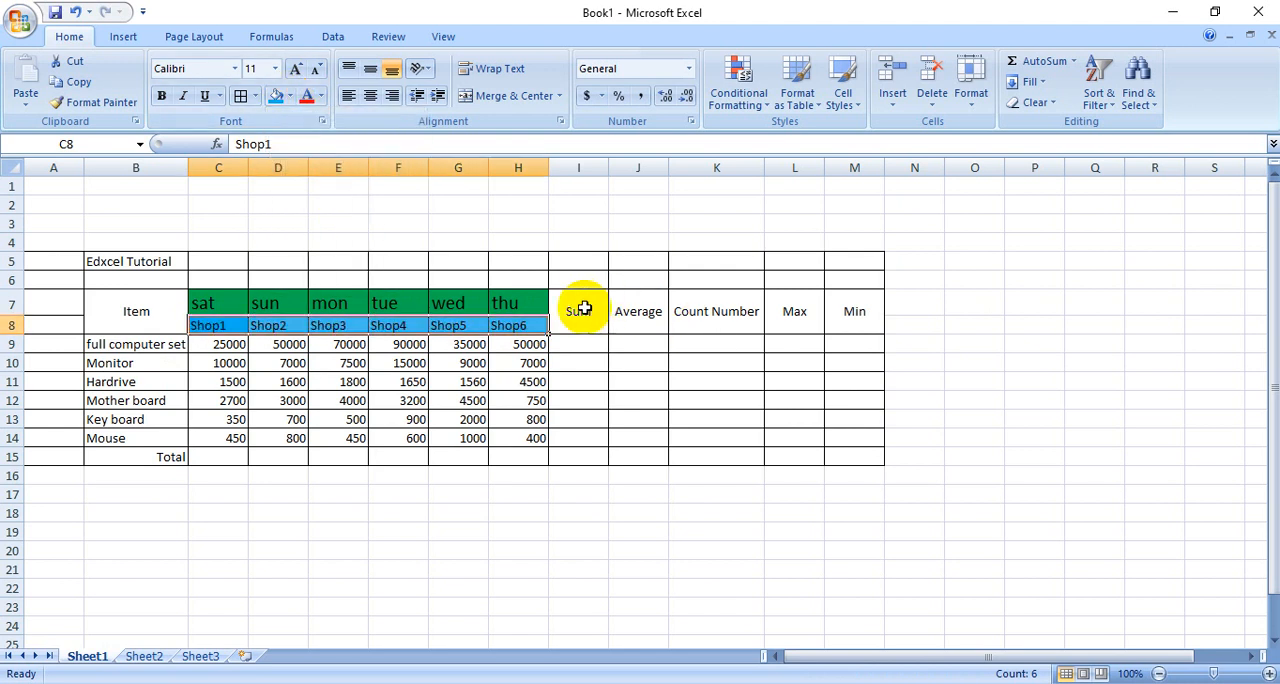
- Fill the calculation headings from Sum to Min in columns I to M with light green
{"action": "left_click_drag", "start_coordinate": [580, 306], "coordinate": [832, 314]}
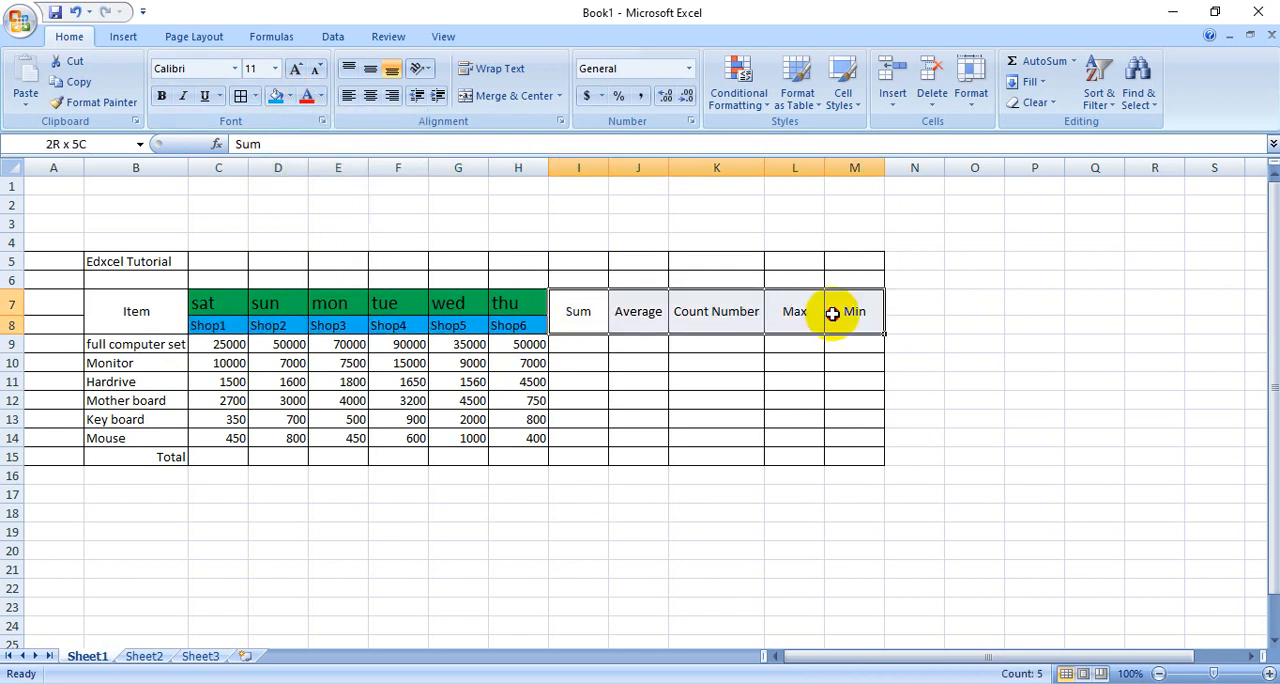
{"action": "left_click", "coordinate": [289, 96]}
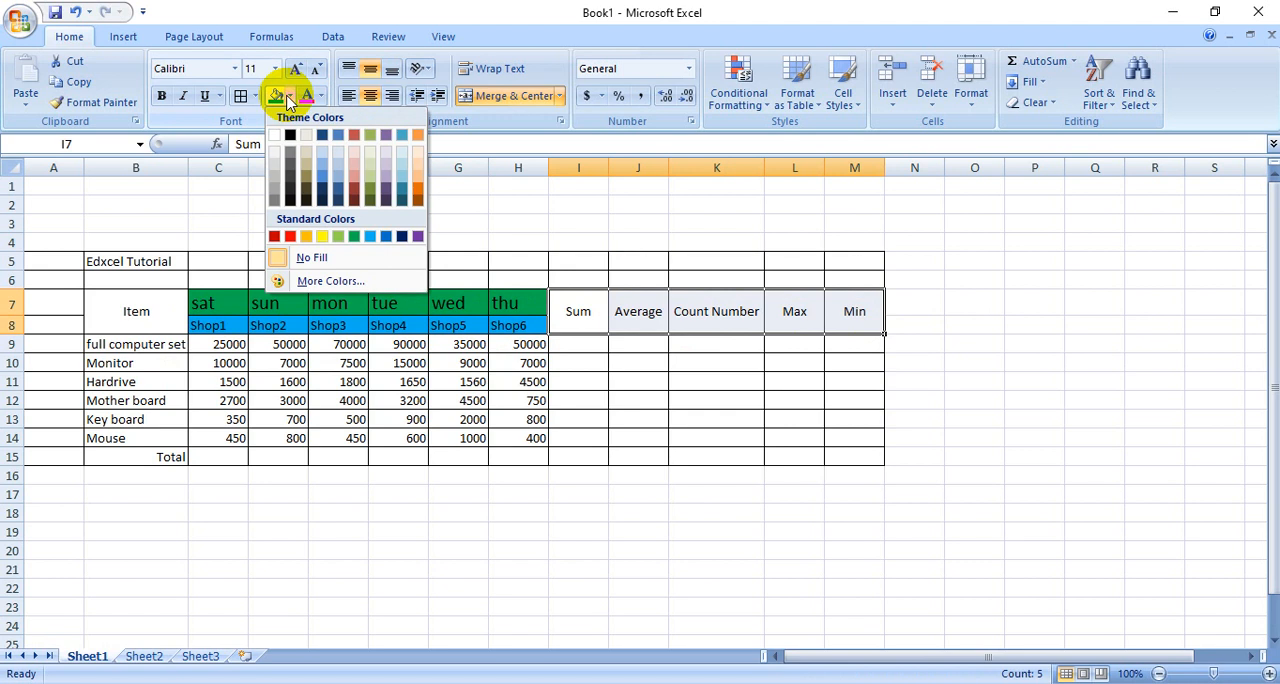
{"action": "left_click", "coordinate": [338, 240]}
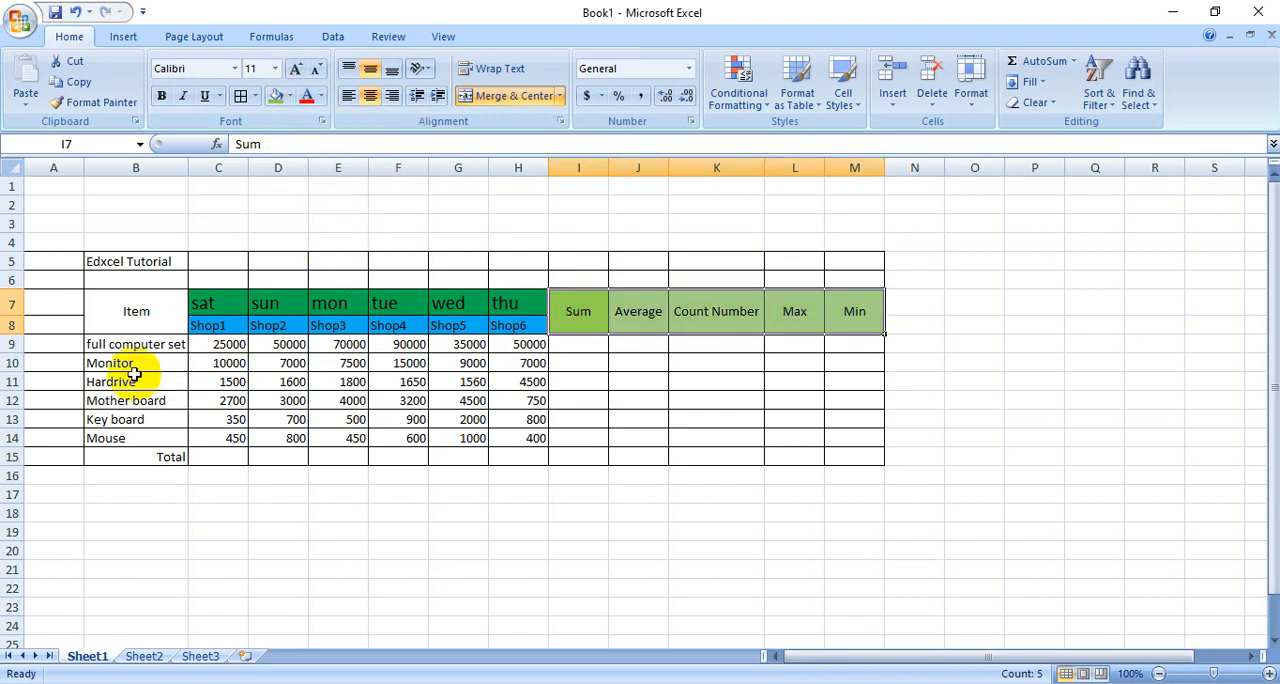
- Apply the red-yellow-green color scale as conditional formatting to B9:H15, with the highest prices in red
{"action": "left_click_drag", "start_coordinate": [110, 348], "coordinate": [519, 457]}
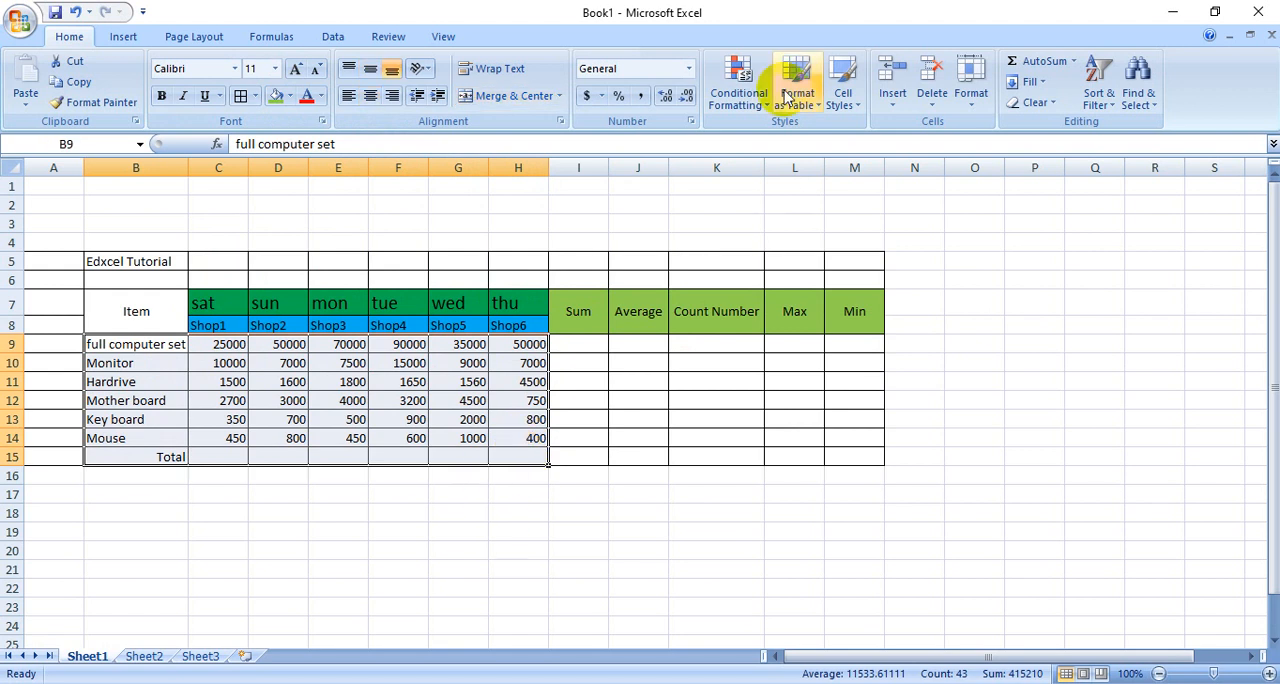
{"action": "left_click", "coordinate": [745, 78]}
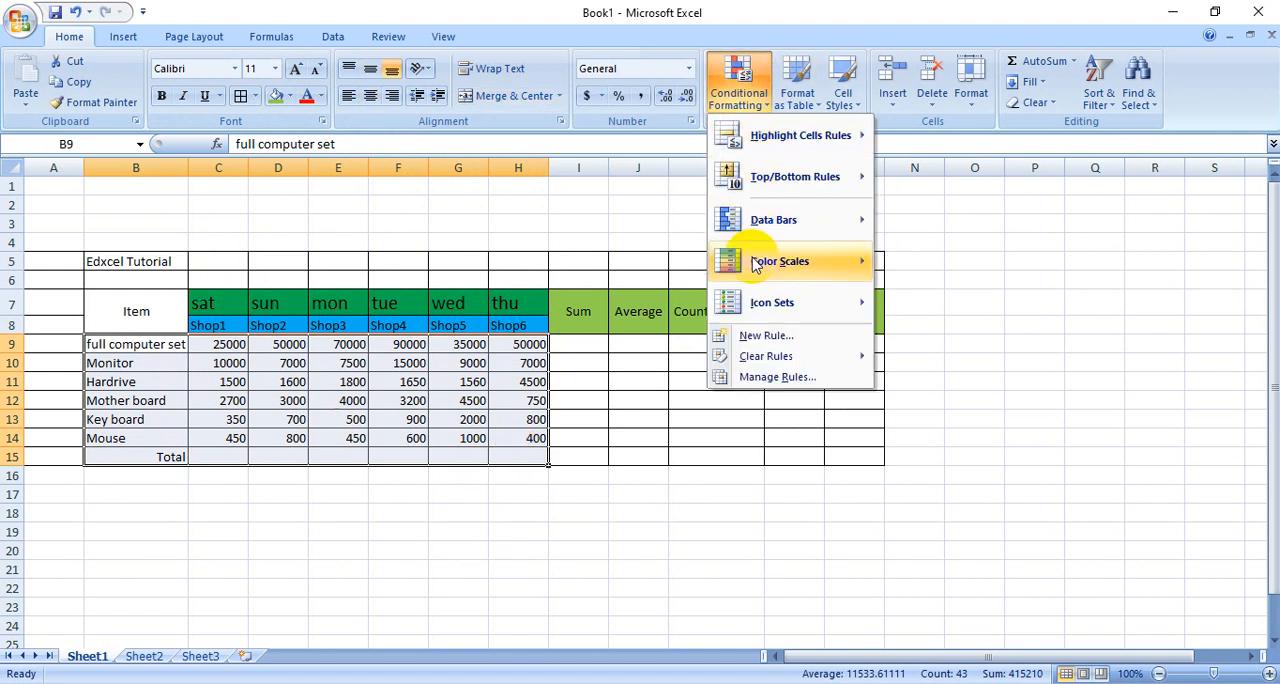
{"action": "mouse_move", "coordinate": [758, 265]}
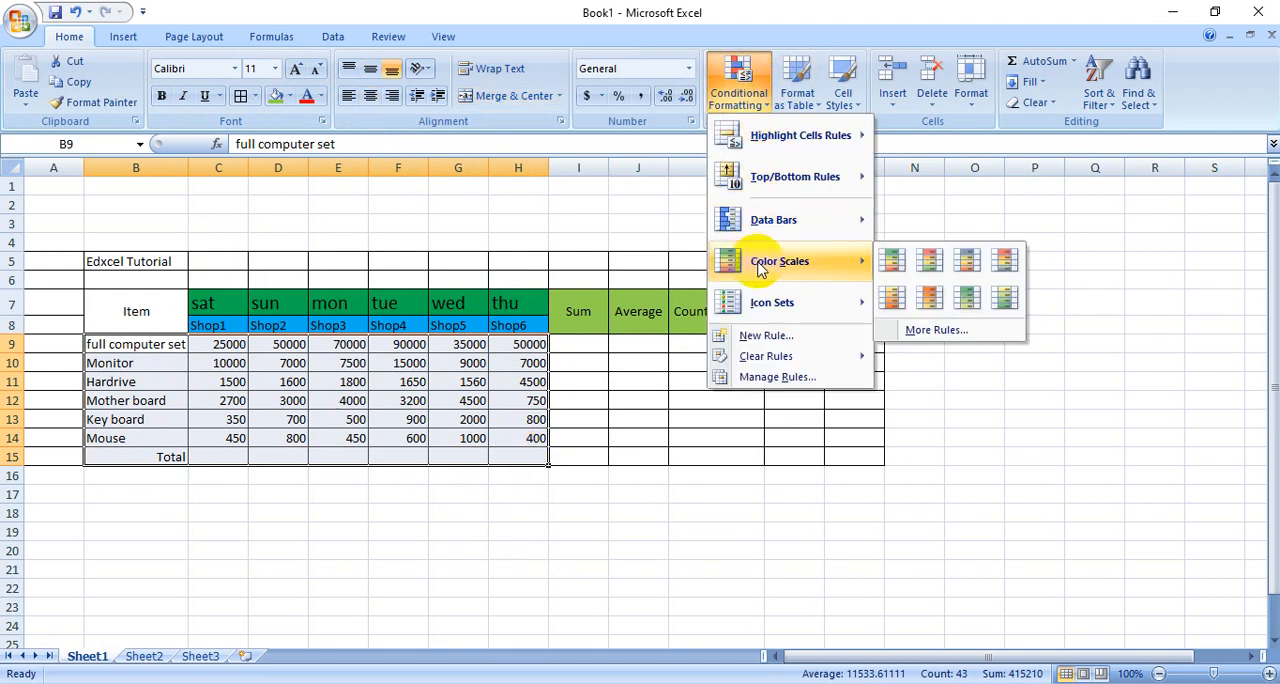
{"action": "left_click", "coordinate": [928, 262]}
{"action": "left_click", "coordinate": [742, 584]}
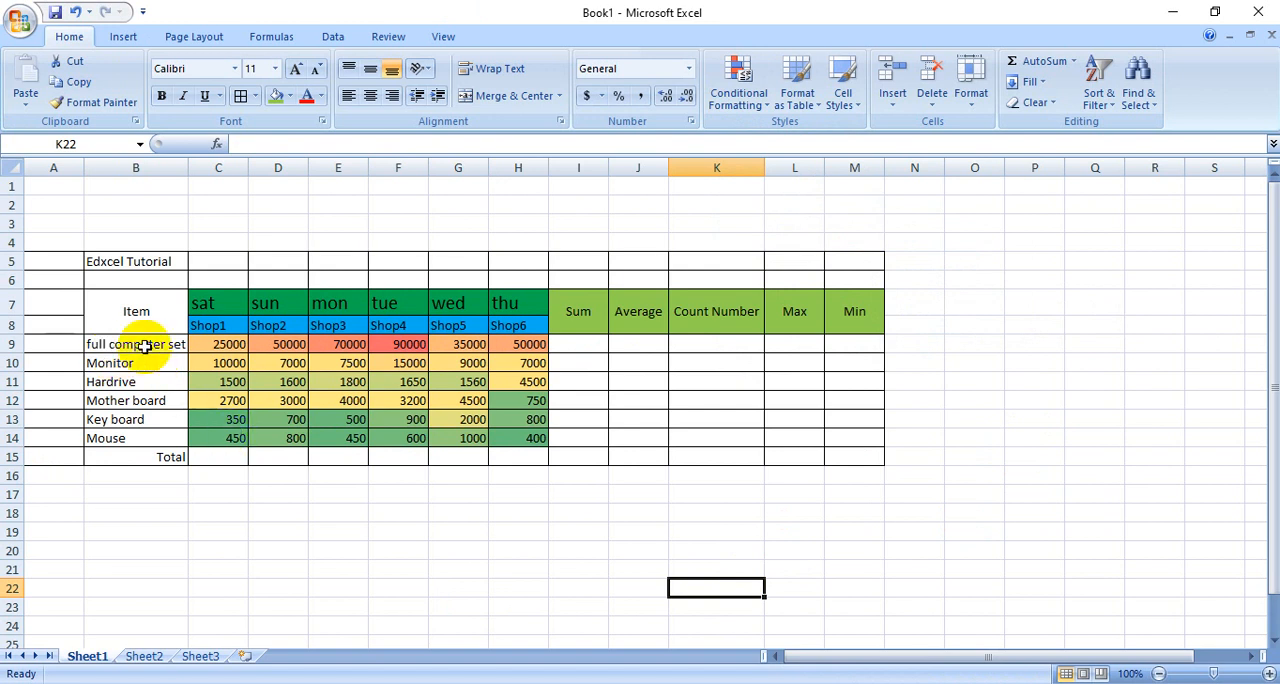
- Set the font size of the shop headings in C8:H8 to 12
{"action": "left_click", "coordinate": [145, 346]}
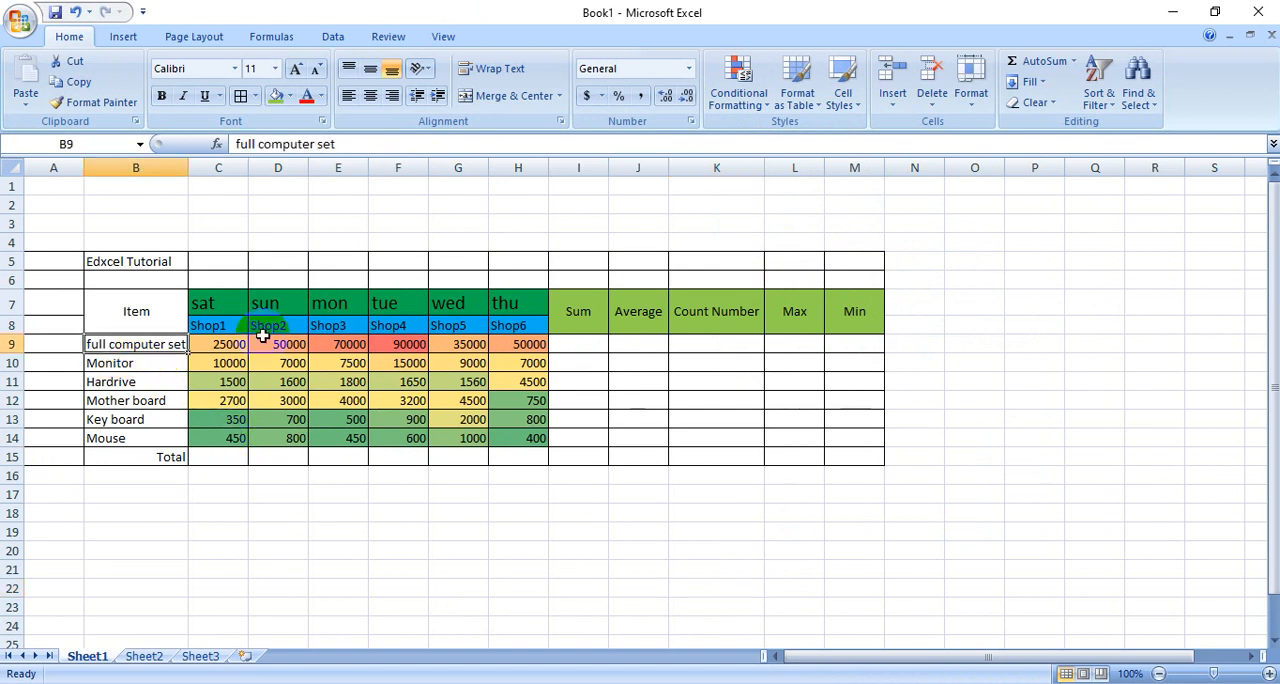
{"action": "left_click_drag", "start_coordinate": [200, 325], "coordinate": [524, 335]}
{"action": "left_click", "coordinate": [298, 69]}
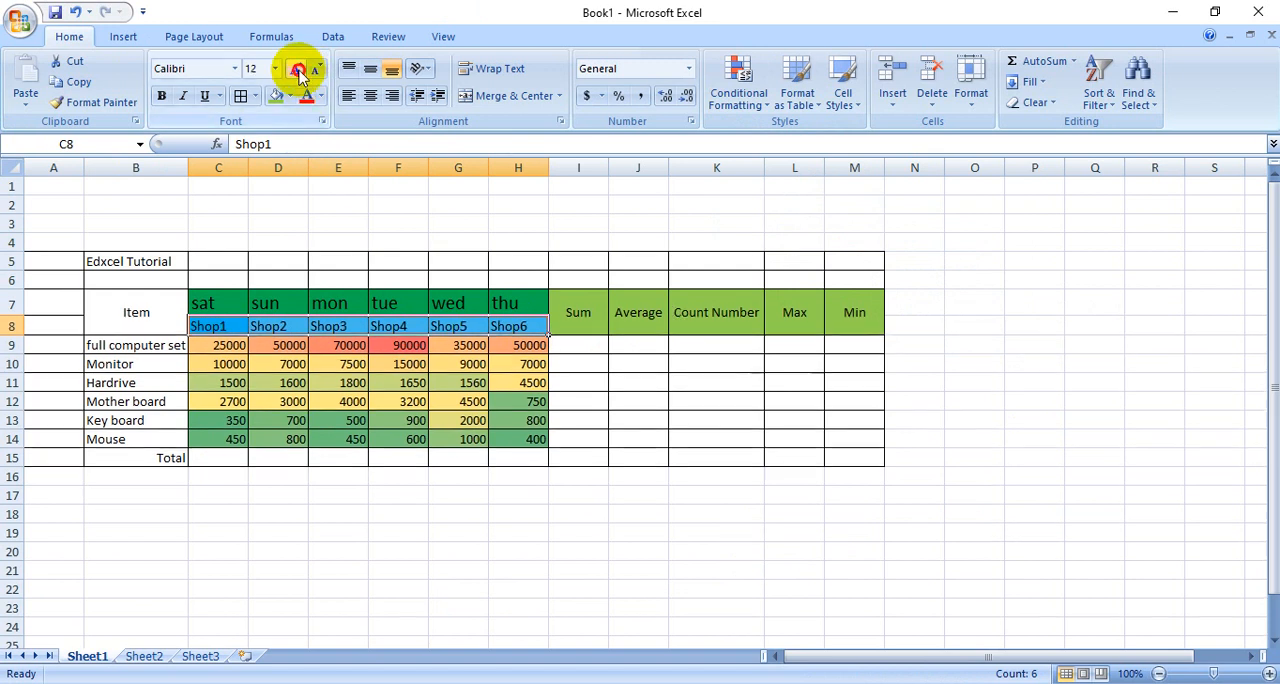
{"action": "left_click", "coordinate": [298, 70]}
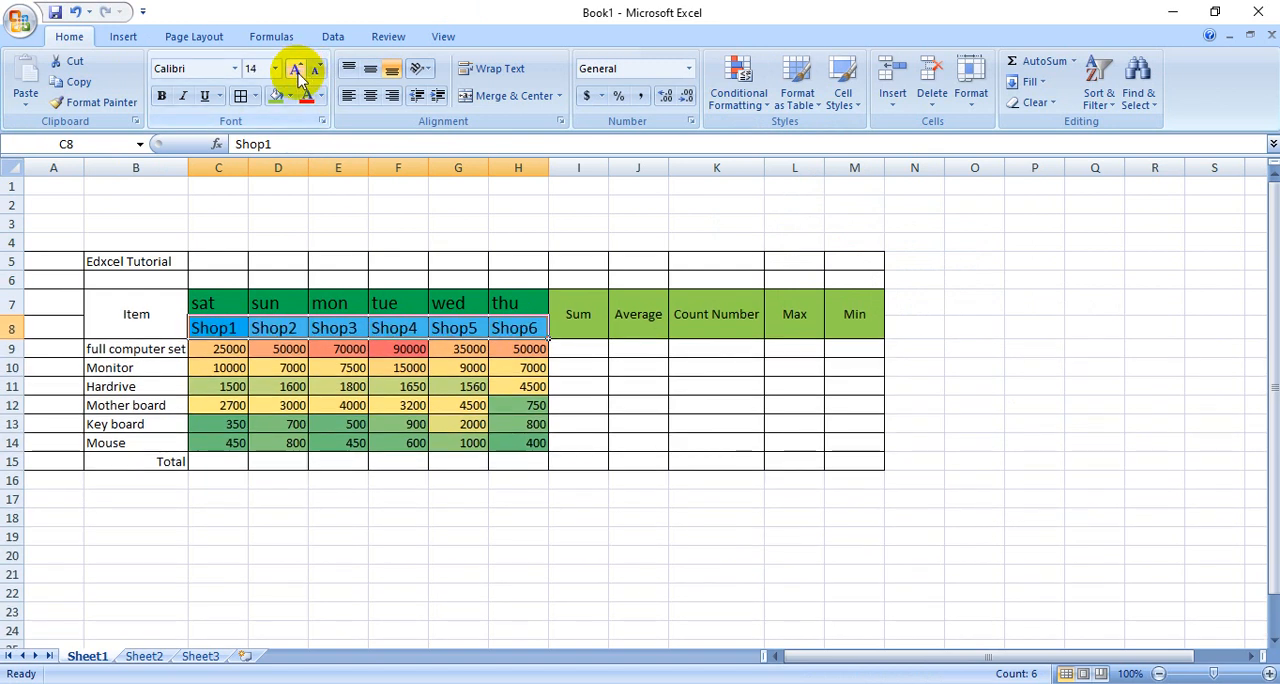
{"action": "left_click", "coordinate": [315, 69]}
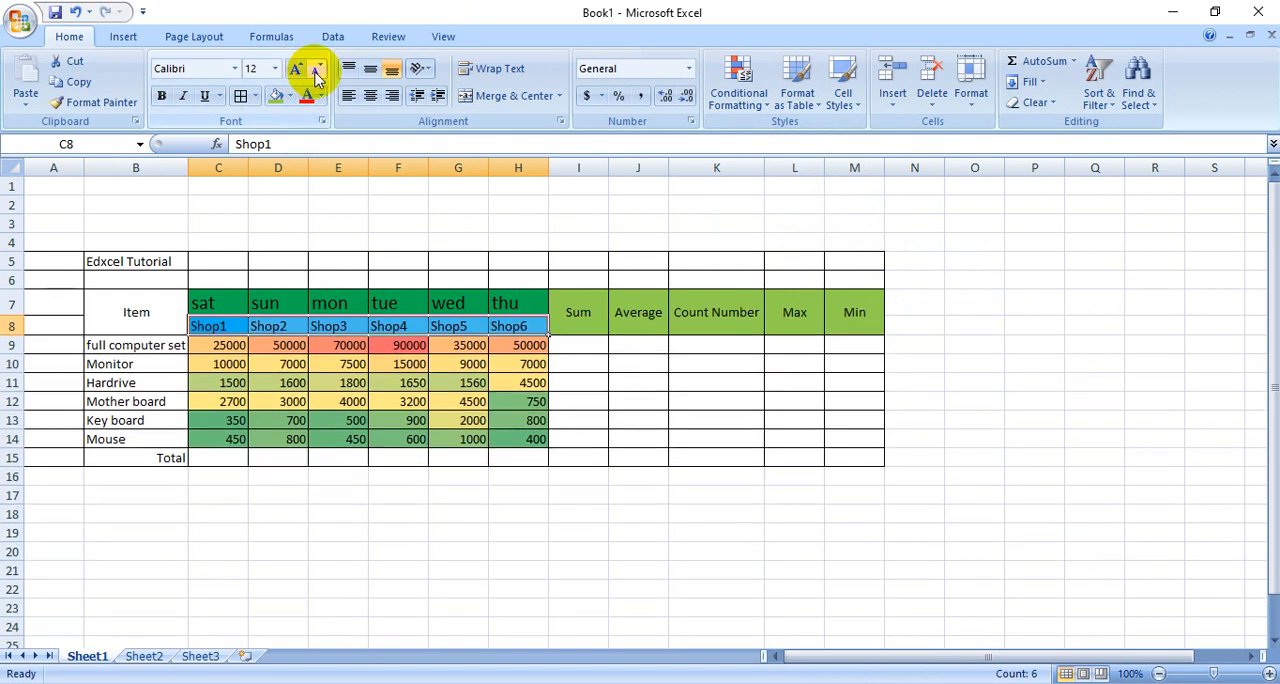
{"action": "left_click", "coordinate": [760, 516]}
- Calculate the full computer set's sum in I9 with =SUM(C9:H9)
{"action": "left_click", "coordinate": [585, 345]}
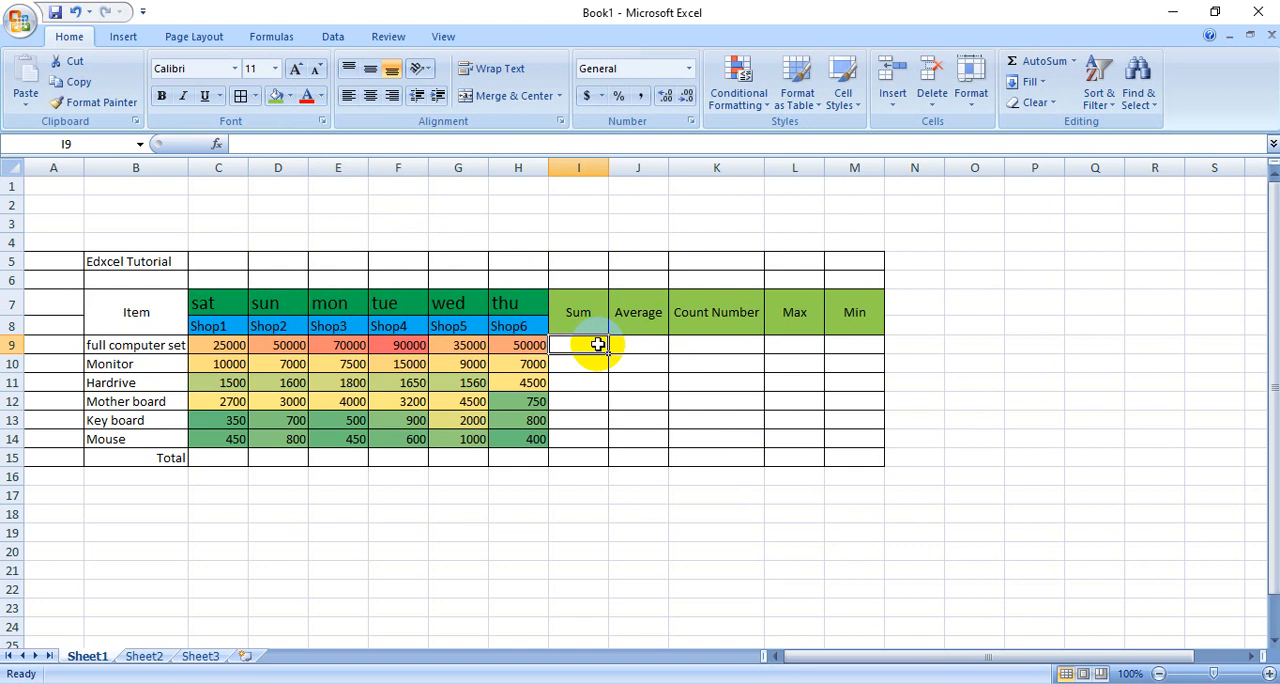
{"action": "left_click_drag", "start_coordinate": [214, 350], "coordinate": [606, 344]}
{"action": "left_click", "coordinate": [585, 347]}
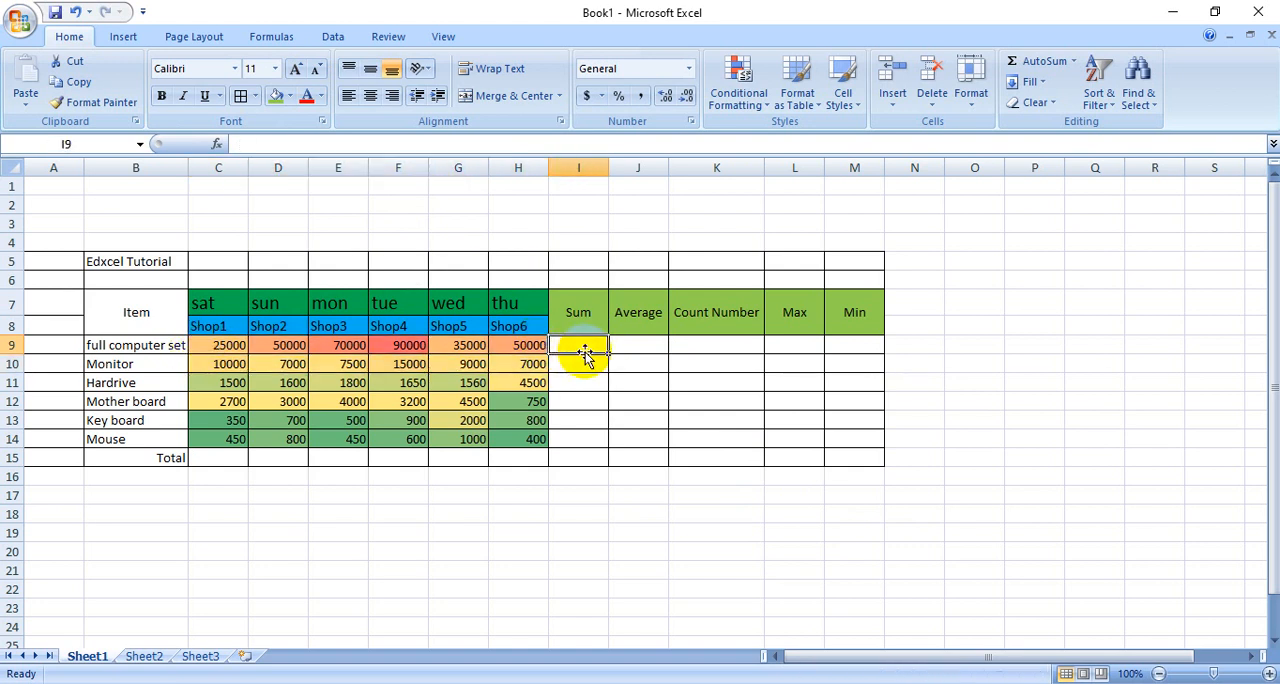
{"action": "left_click", "coordinate": [1075, 62]}
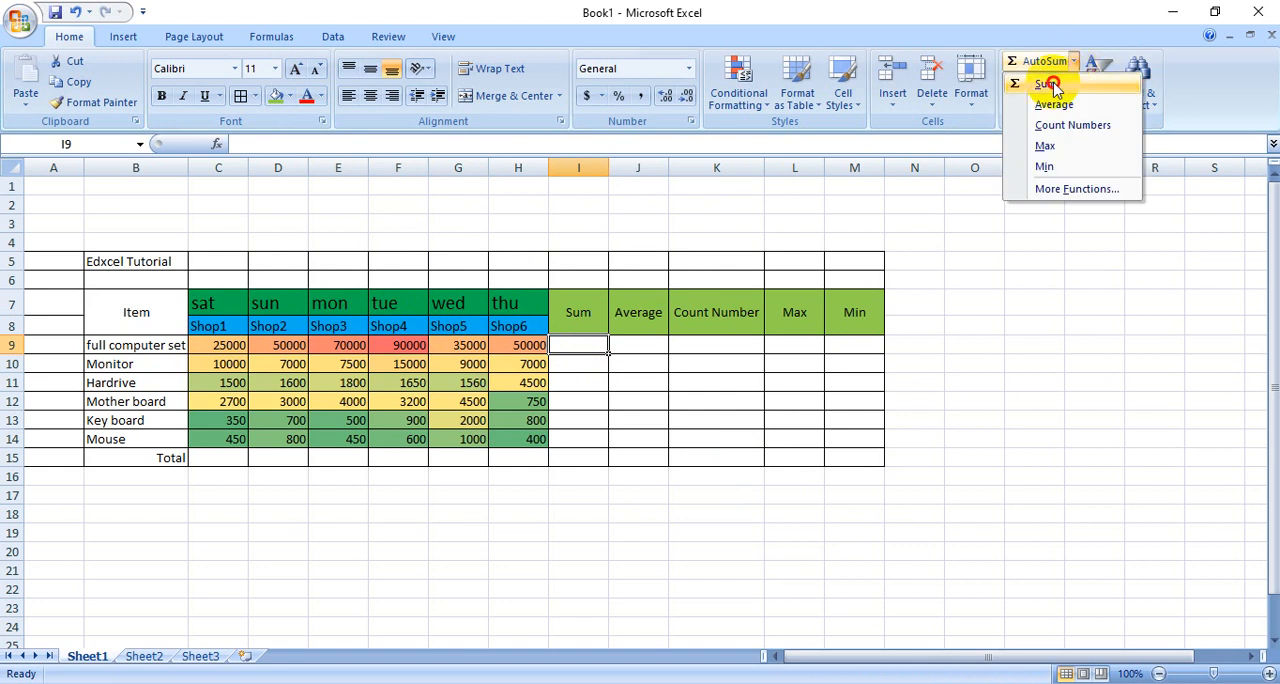
{"action": "left_click", "coordinate": [1053, 87]}
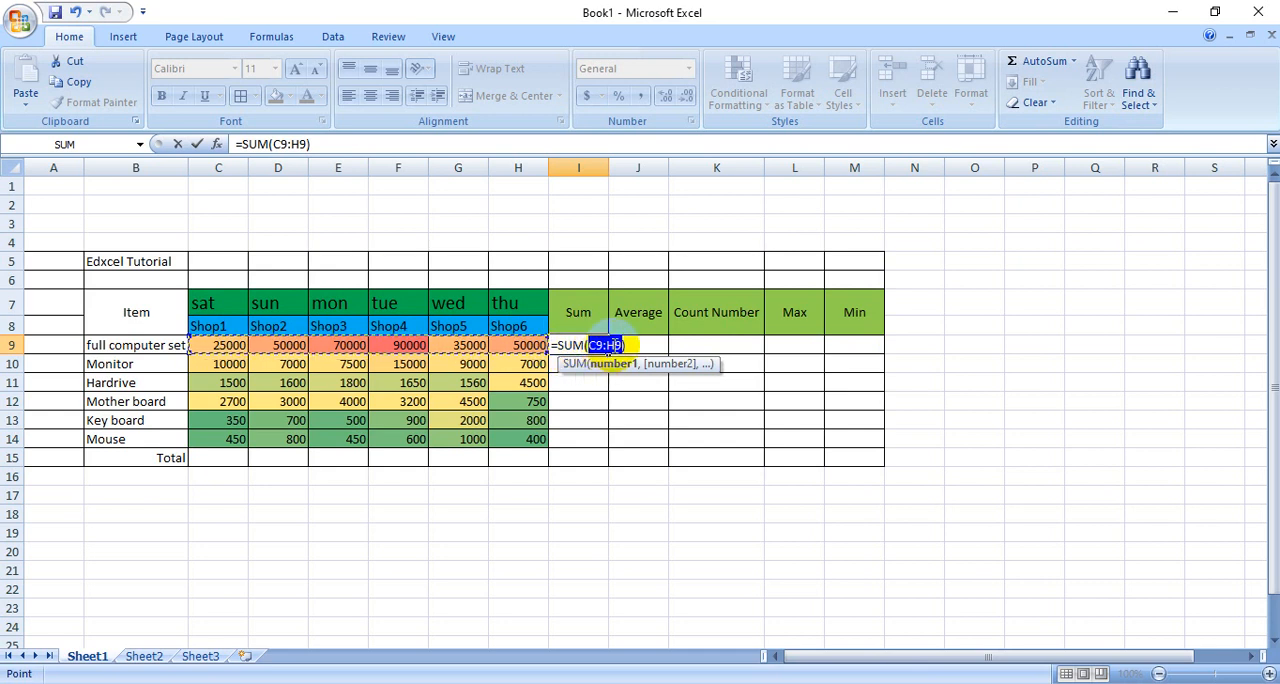
{"action": "key", "text": "Return"}
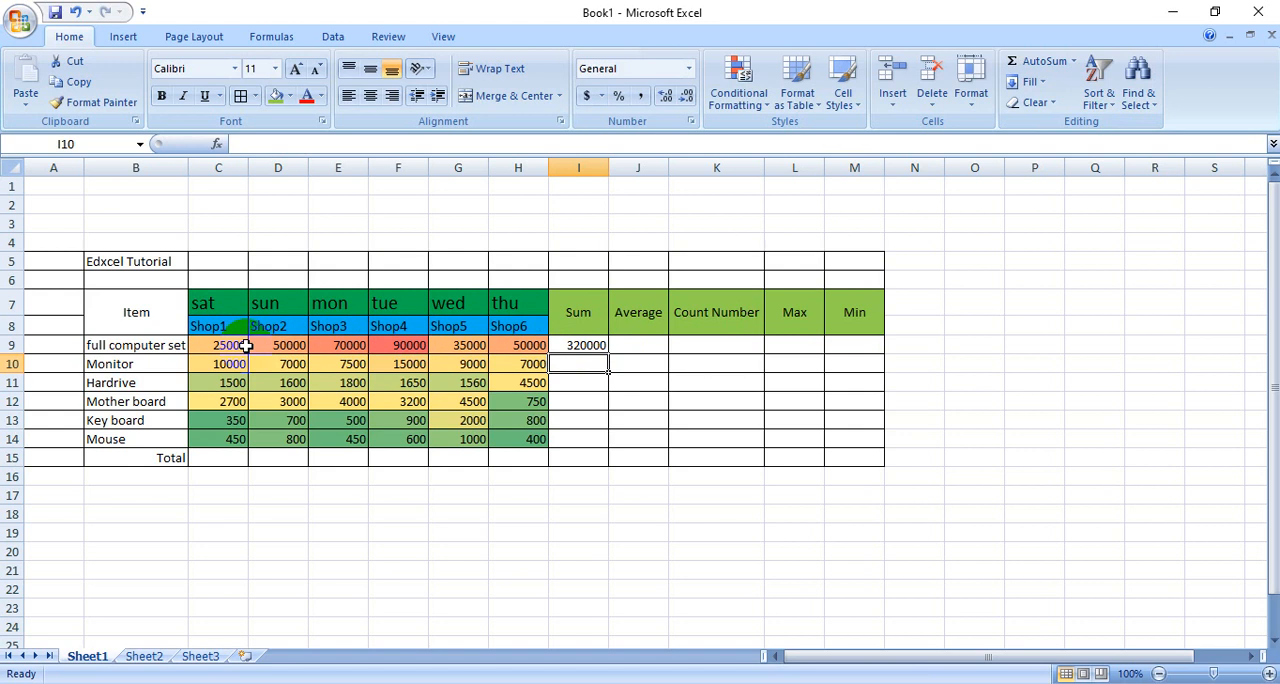
- Copy the sum formula from I9 down through I15, keeping the Copy Cells fill option
{"action": "left_click", "coordinate": [588, 345]}
{"action": "left_click", "coordinate": [652, 398]}
{"action": "left_click", "coordinate": [580, 346]}
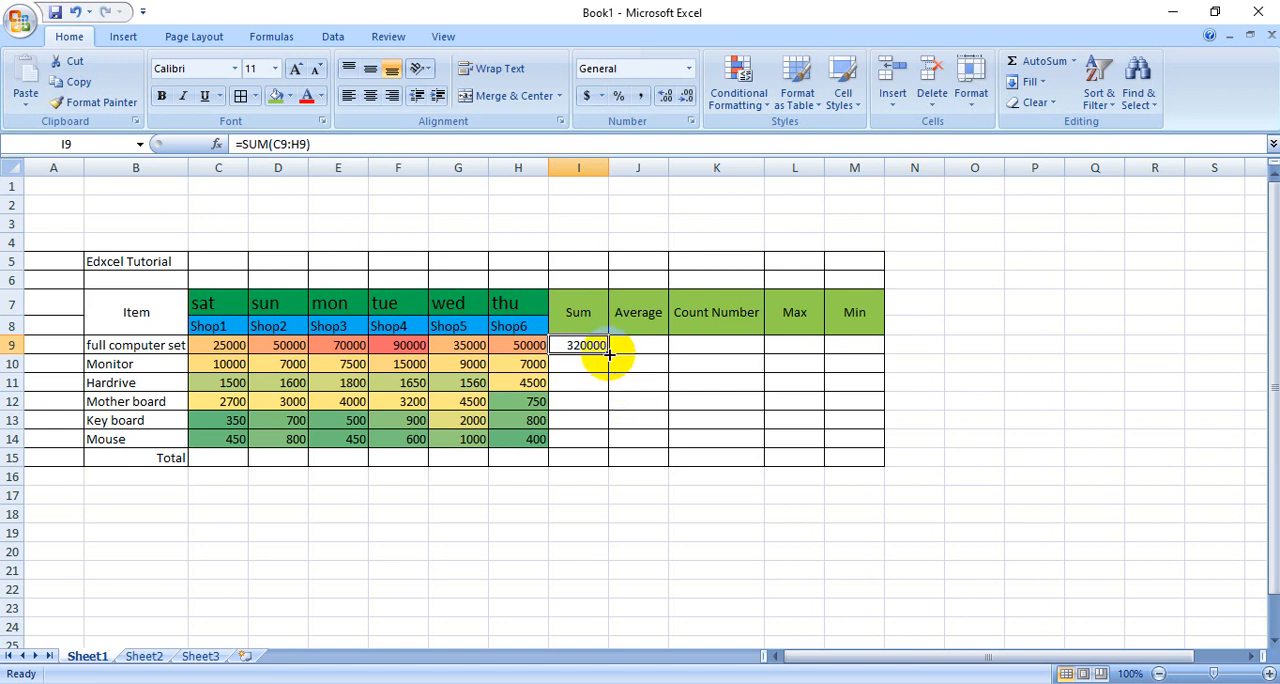
{"action": "left_click_drag", "start_coordinate": [607, 352], "coordinate": [622, 474]}
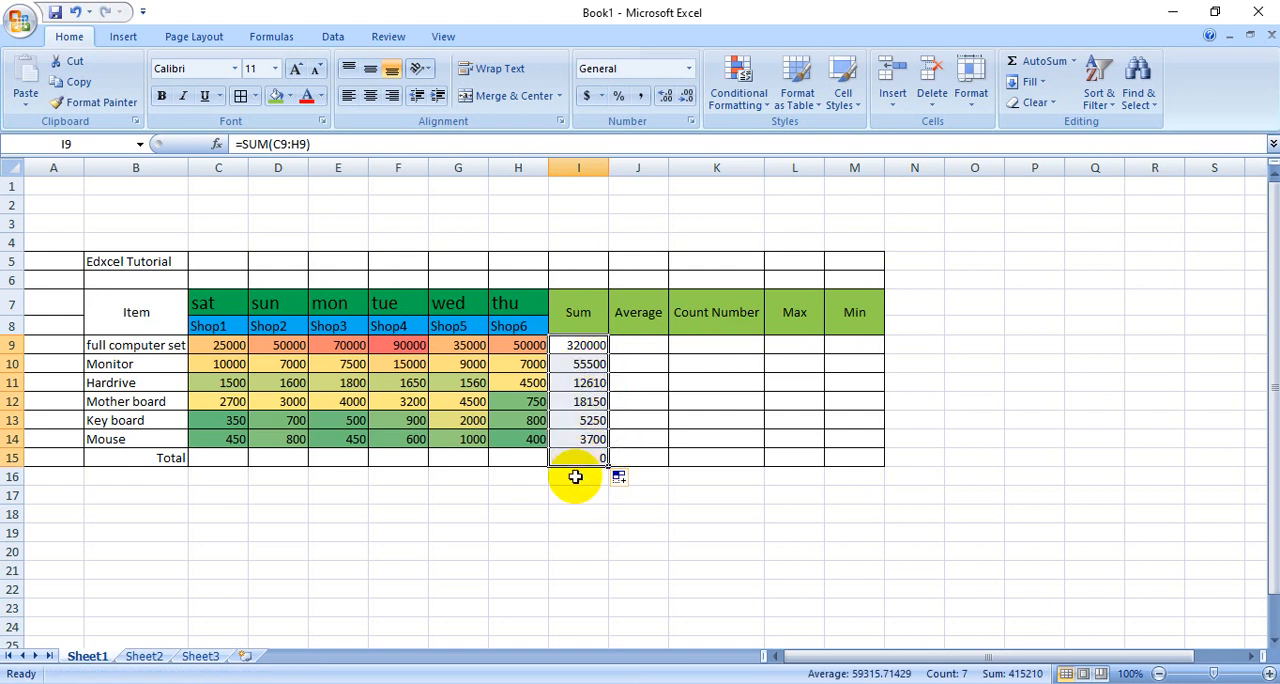
{"action": "left_click", "coordinate": [619, 478]}
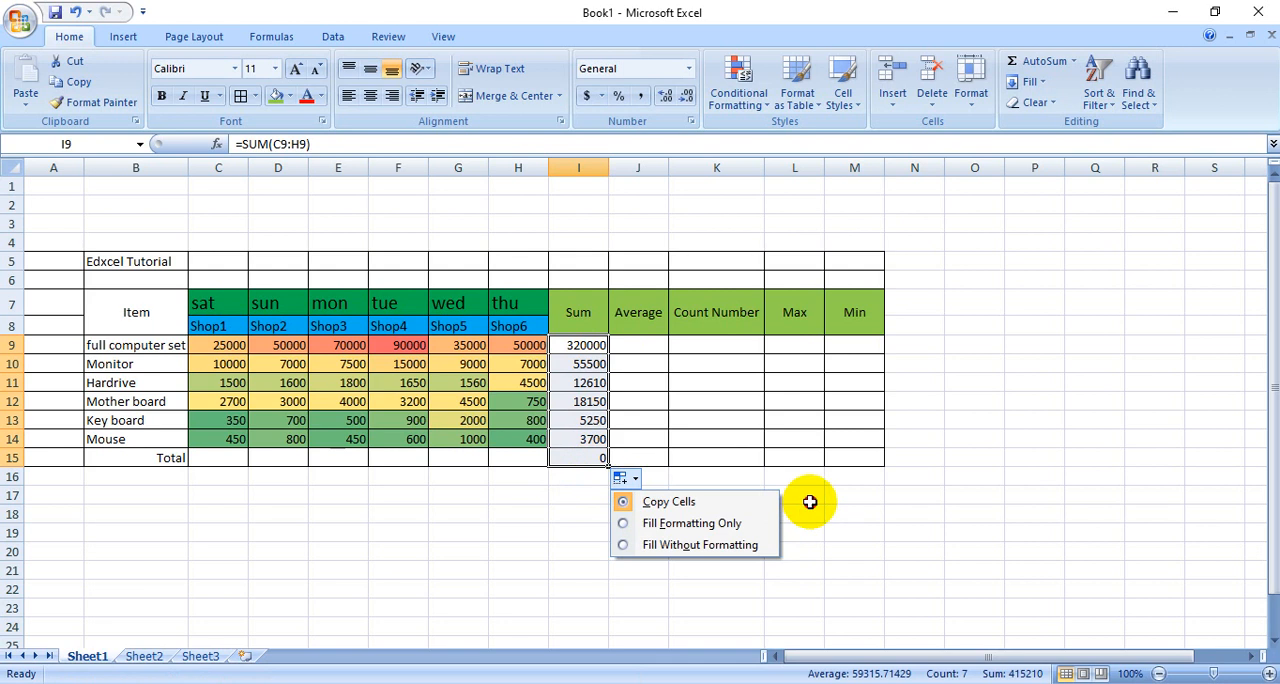
{"action": "left_click", "coordinate": [812, 497]}
{"action": "left_click", "coordinate": [588, 460]}
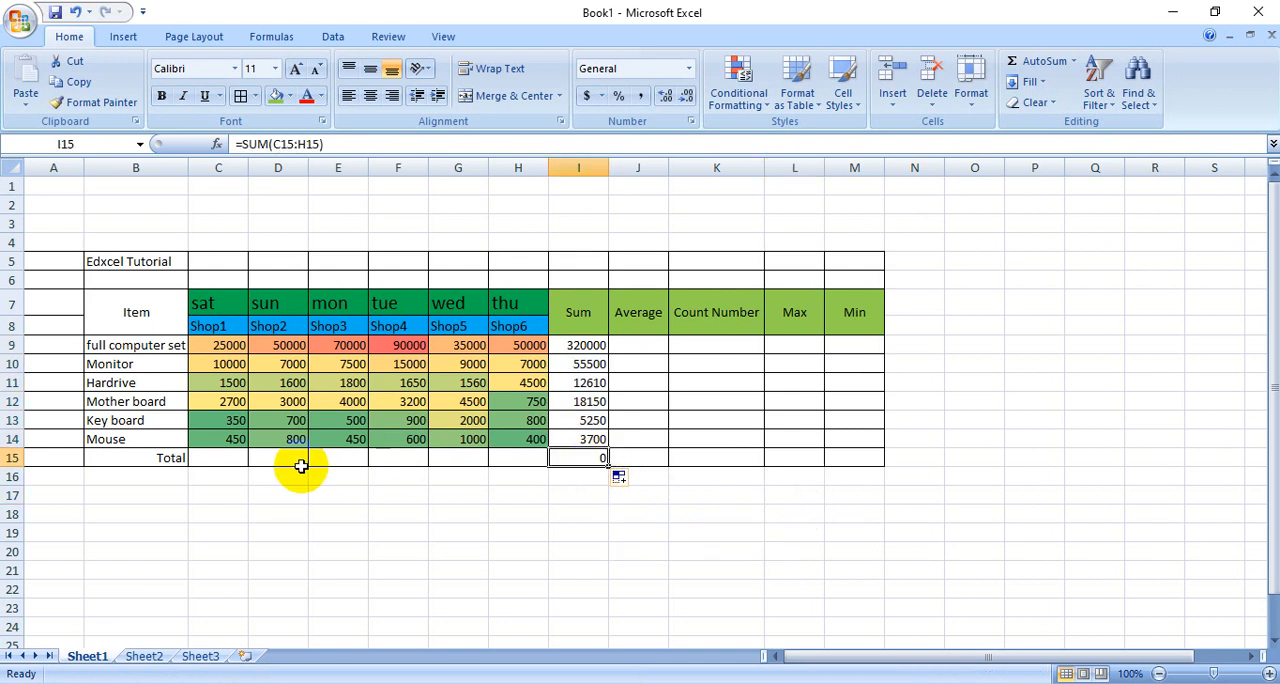
- Calculate the full computer set's average in J9 with =AVERAGE(C9:I9) and copy the formula down through J15
{"action": "left_click", "coordinate": [649, 347]}
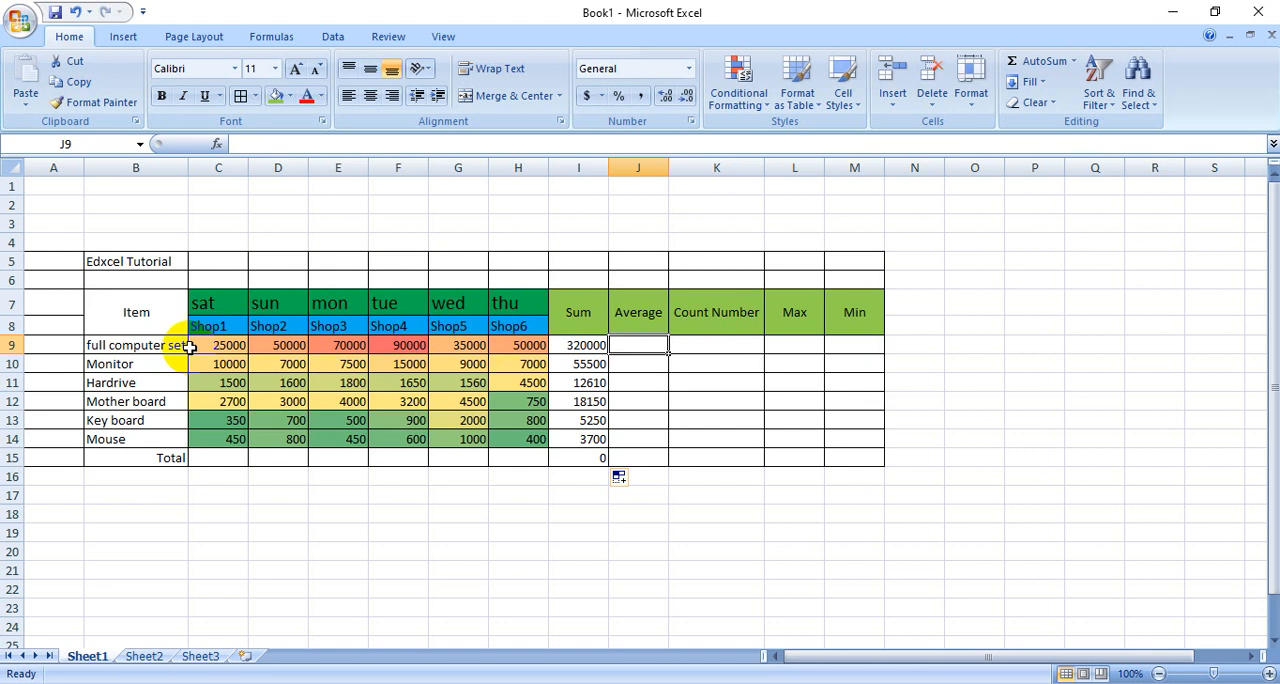
{"action": "left_click_drag", "start_coordinate": [195, 345], "coordinate": [582, 346]}
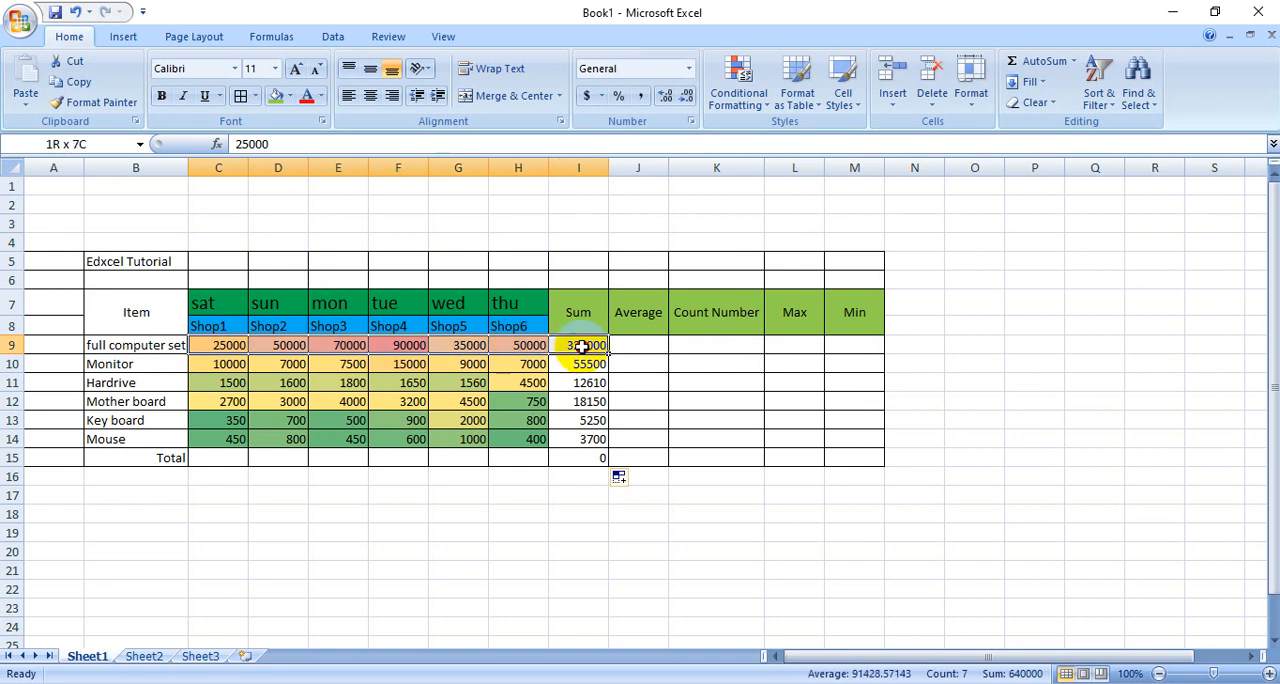
{"action": "left_click", "coordinate": [660, 345]}
{"action": "left_click", "coordinate": [736, 418]}
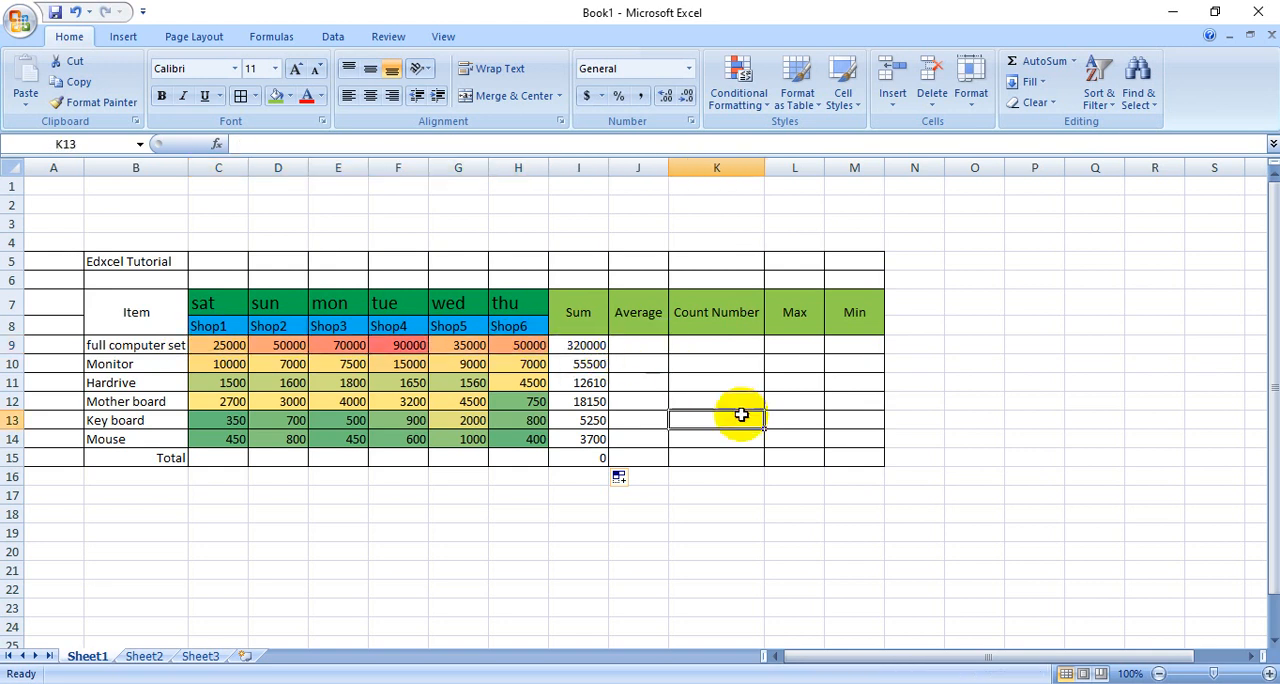
{"action": "left_click", "coordinate": [648, 345]}
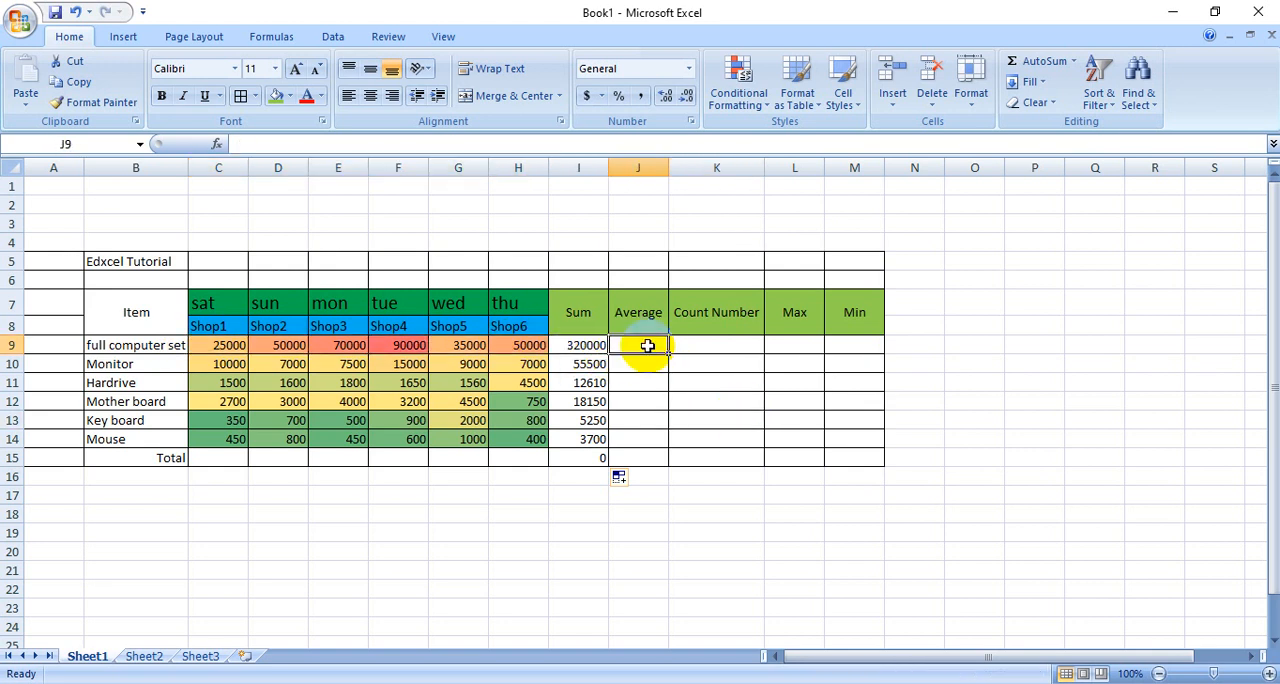
{"action": "left_click", "coordinate": [1076, 63]}
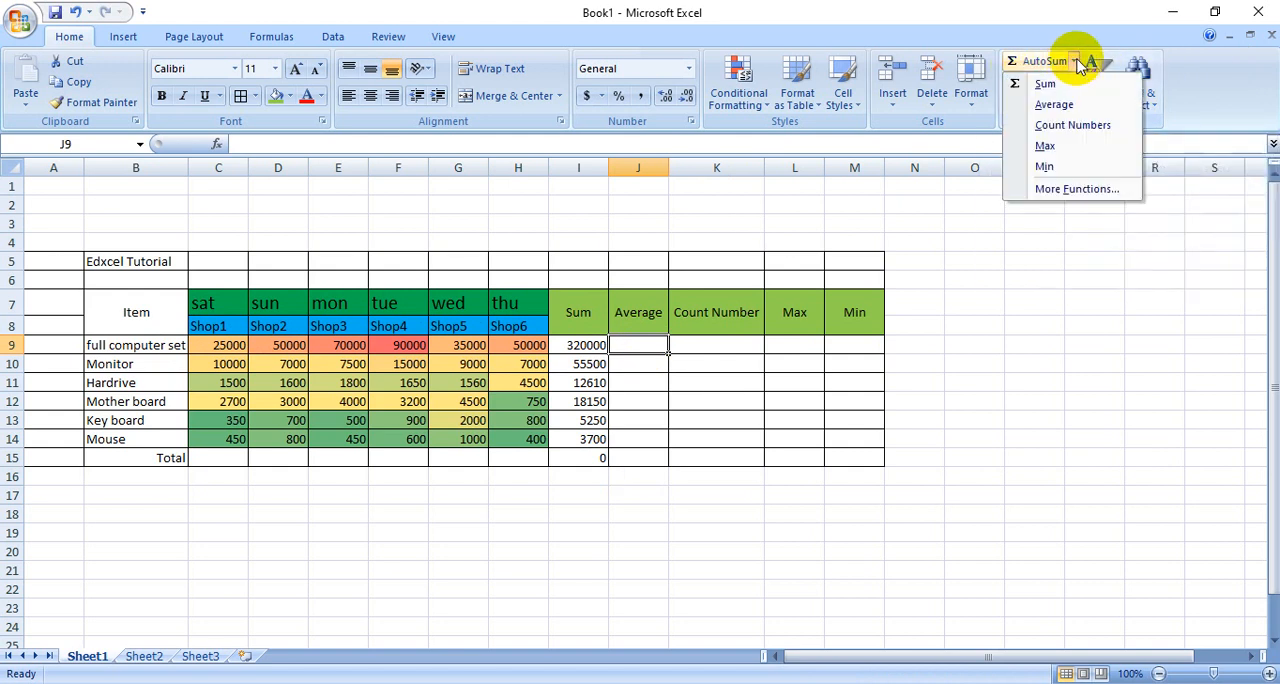
{"action": "left_click", "coordinate": [1054, 107]}
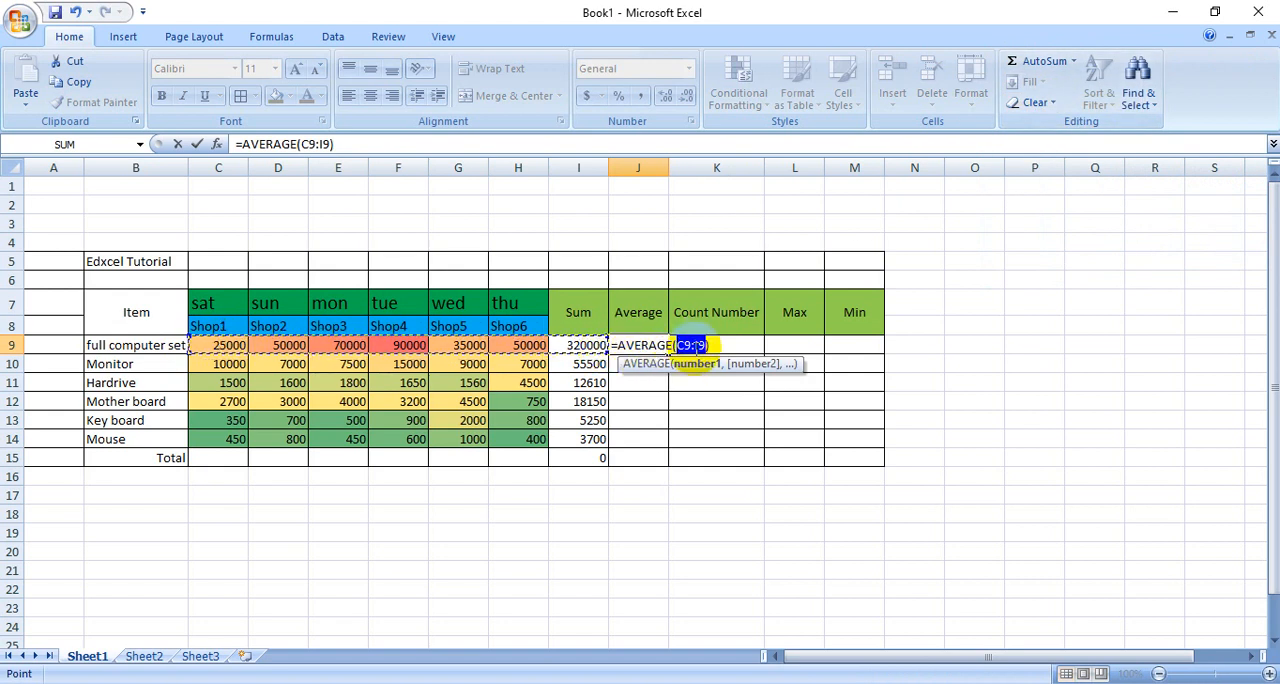
{"action": "key", "text": "Return"}
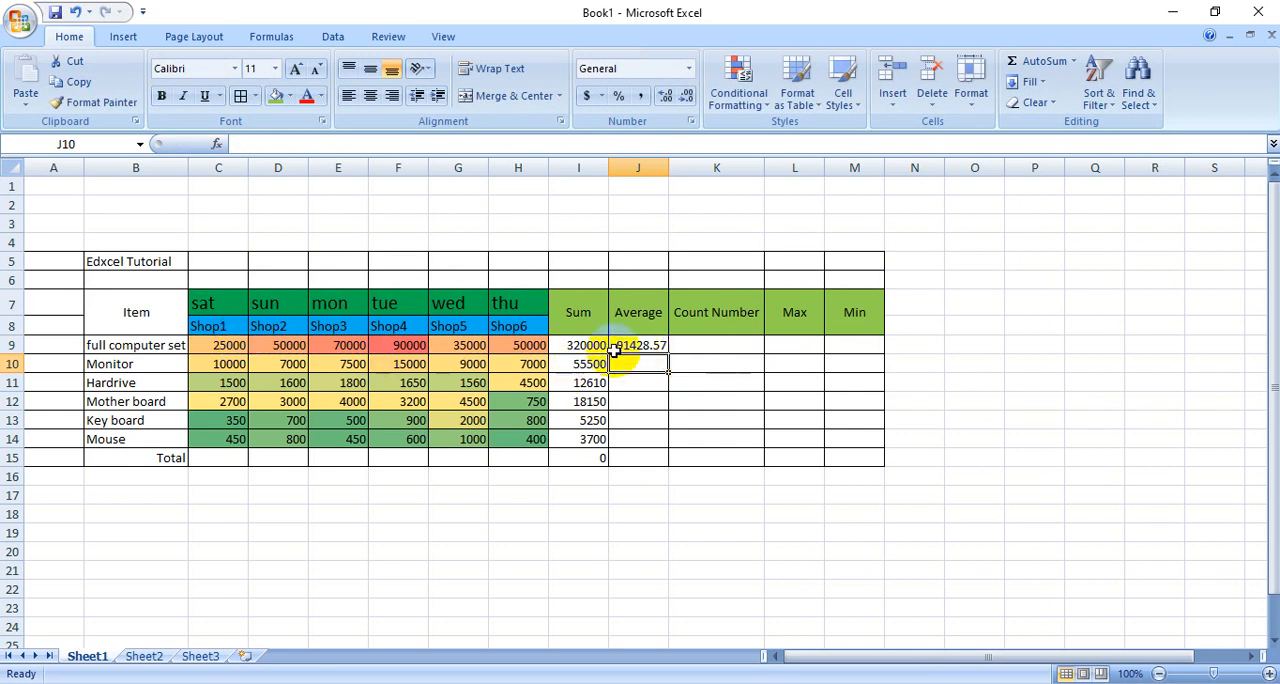
{"action": "left_click", "coordinate": [655, 345]}
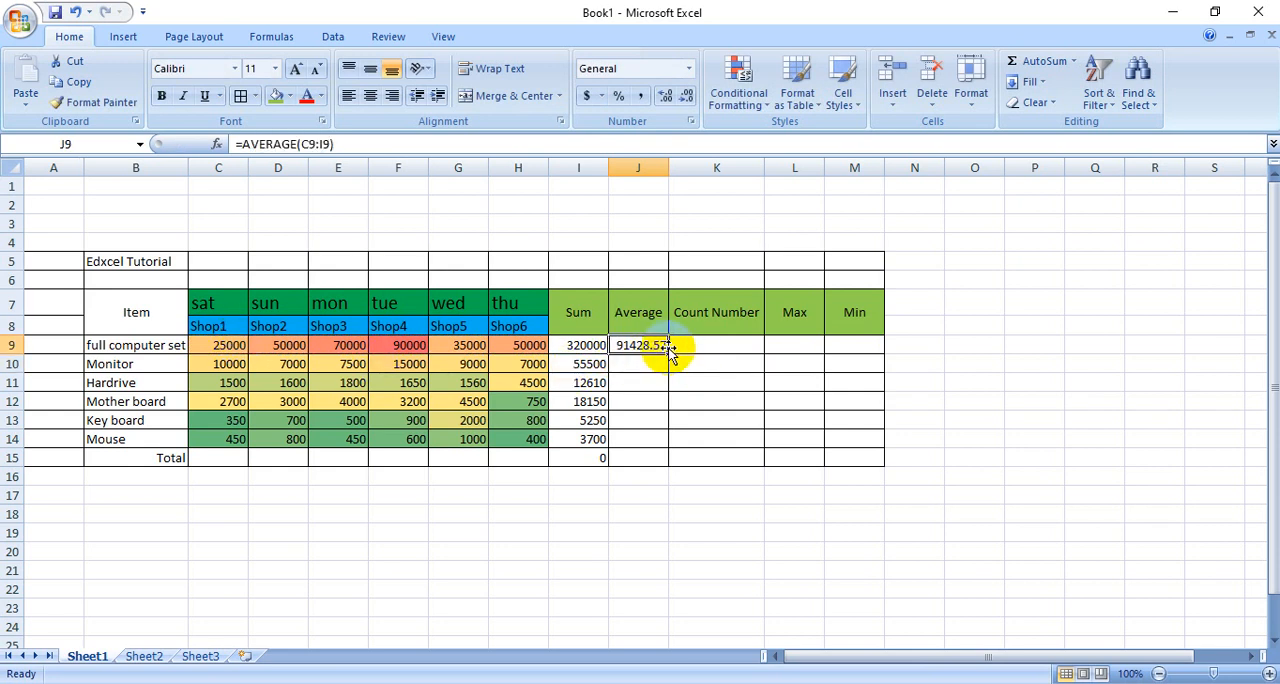
{"action": "left_click_drag", "start_coordinate": [667, 352], "coordinate": [672, 465]}
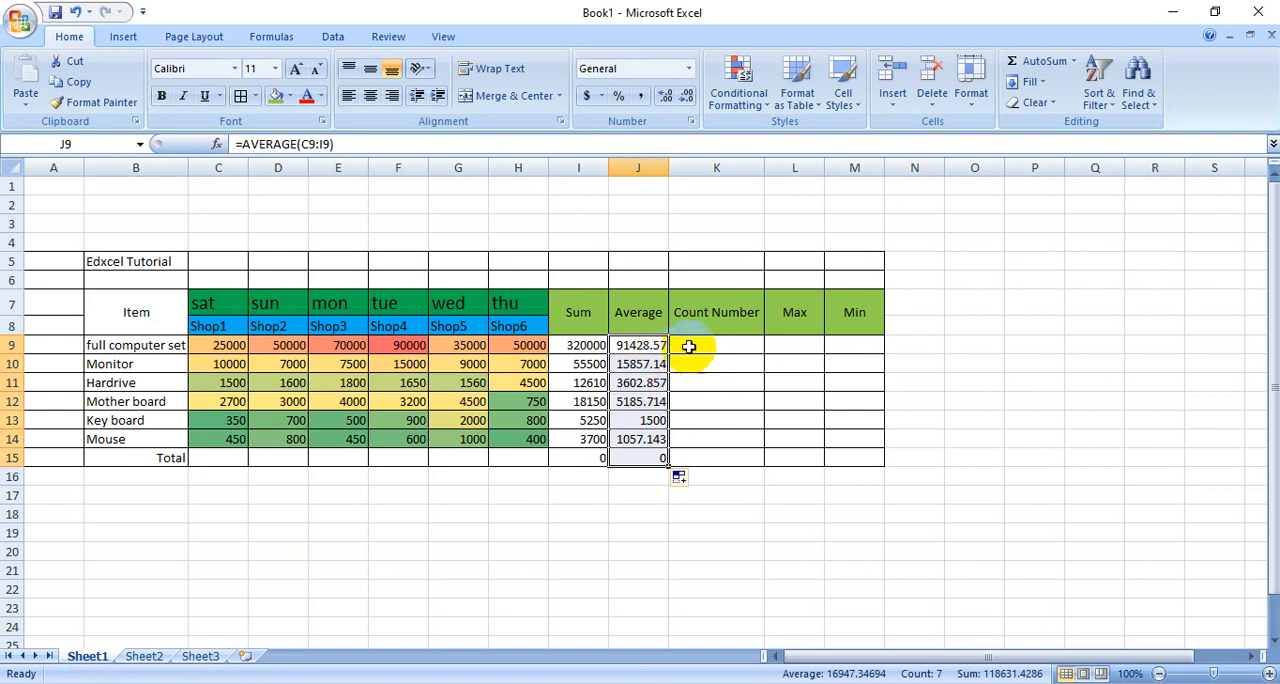
- Count the full computer set's numbers in K9 with =COUNT(C9:J9) and copy the formula down through K15
{"action": "left_click", "coordinate": [724, 346]}
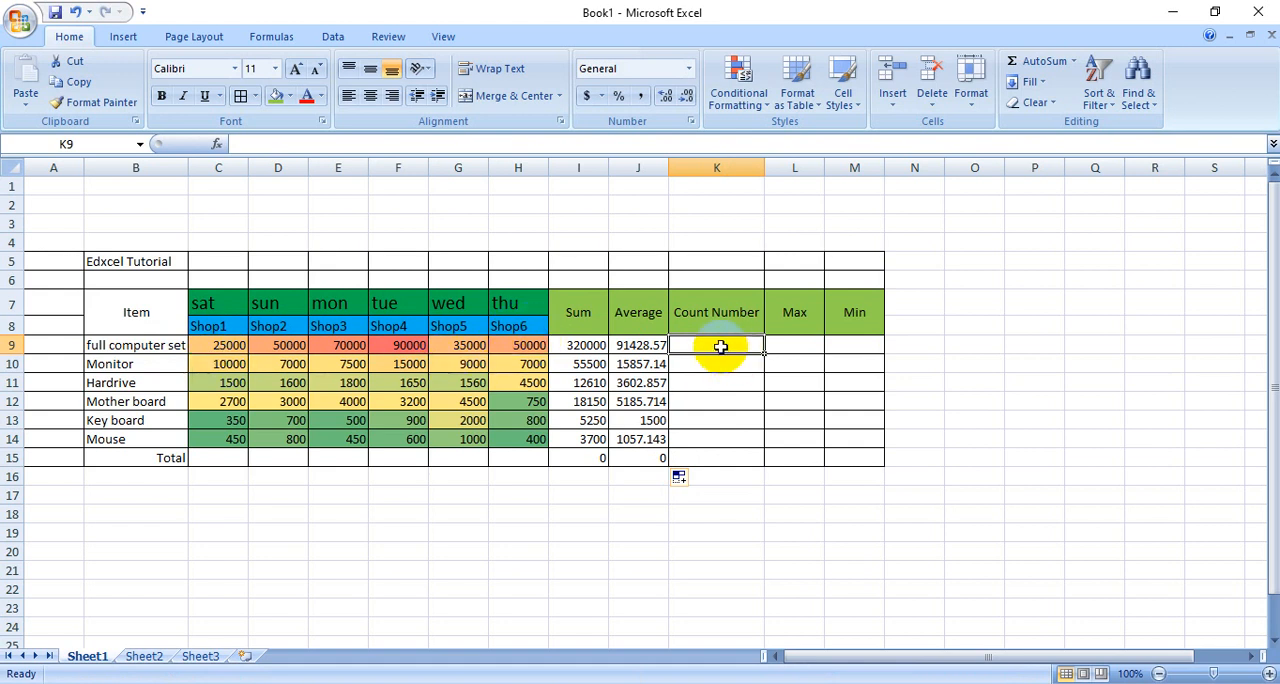
{"action": "left_click_drag", "start_coordinate": [230, 345], "coordinate": [643, 346]}
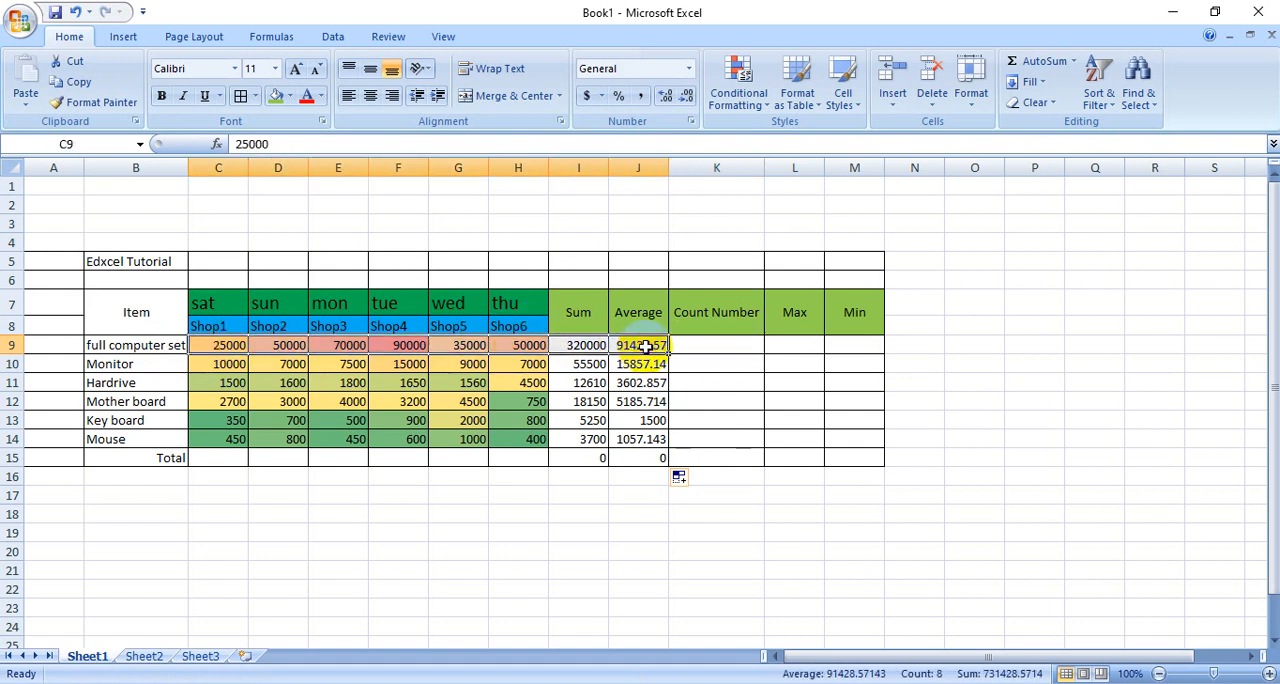
{"action": "left_click", "coordinate": [718, 343]}
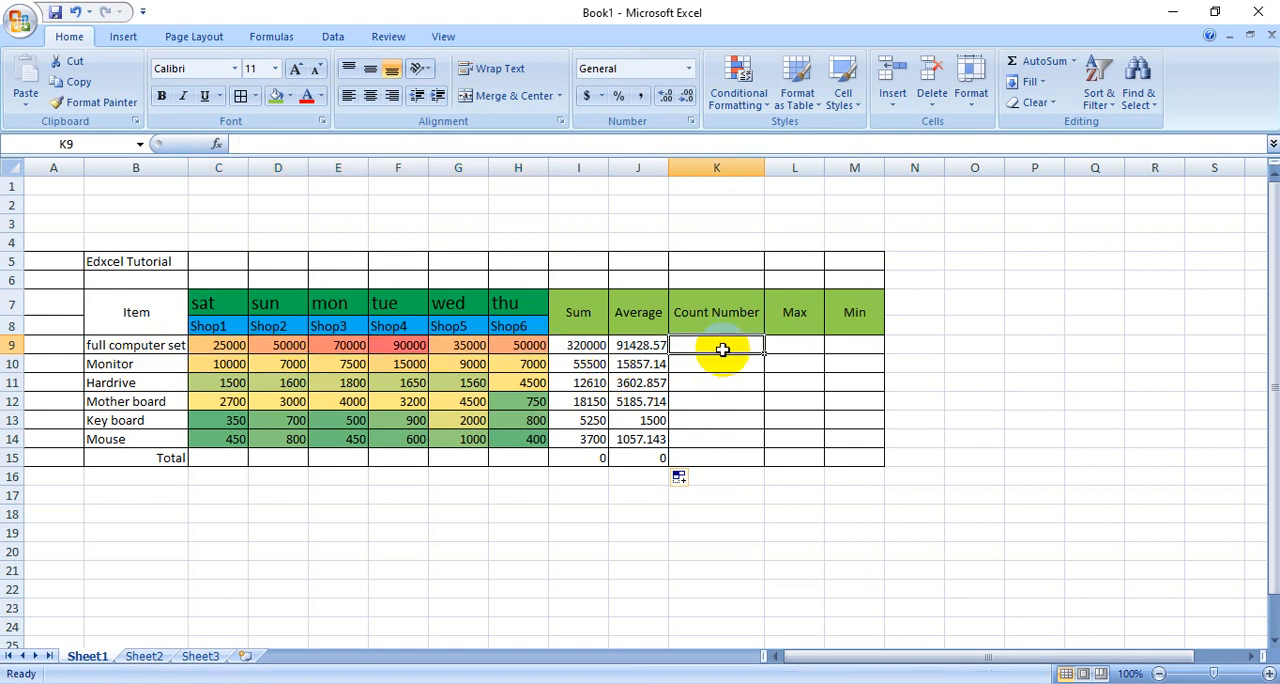
{"action": "left_click", "coordinate": [1073, 61]}
{"action": "left_click", "coordinate": [1071, 126]}
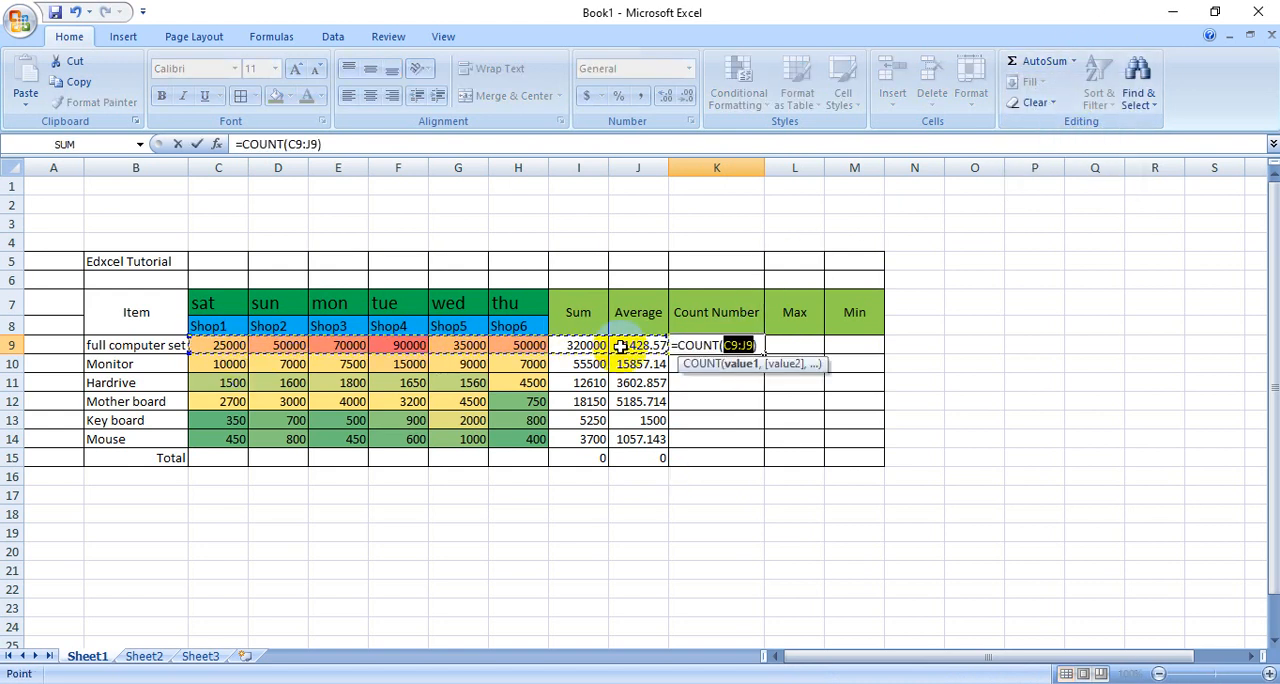
{"action": "key", "text": "Return"}
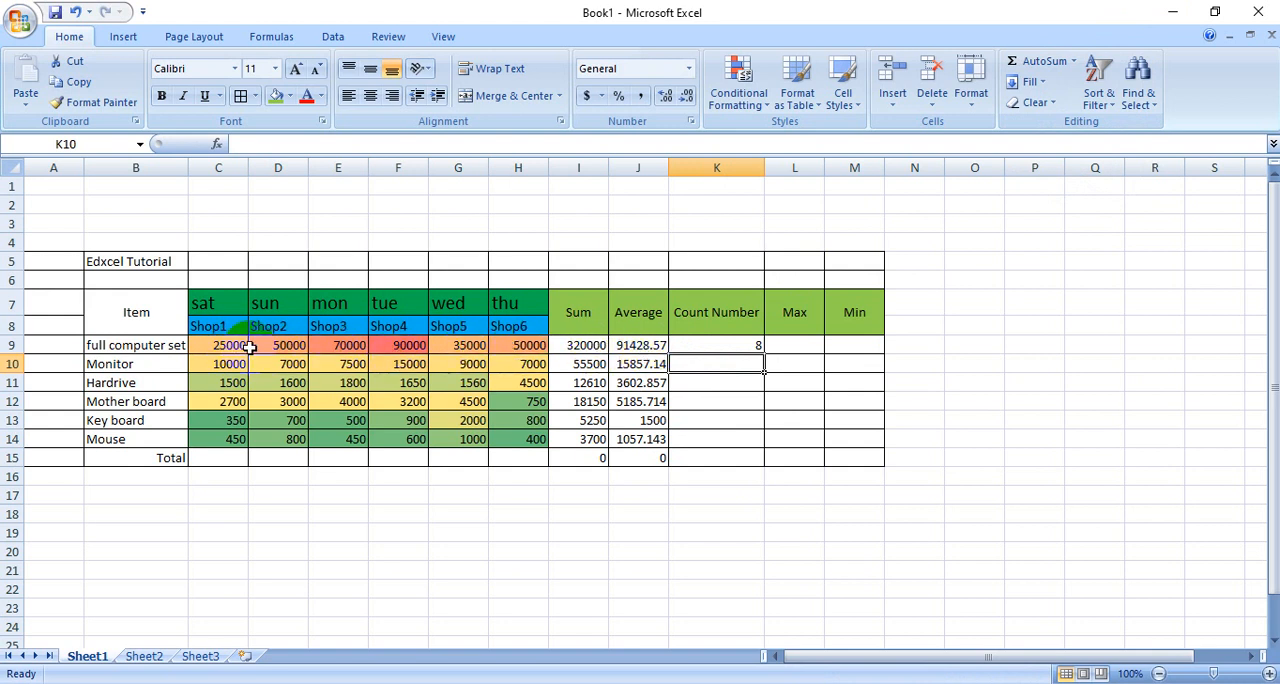
{"action": "left_click", "coordinate": [757, 346]}
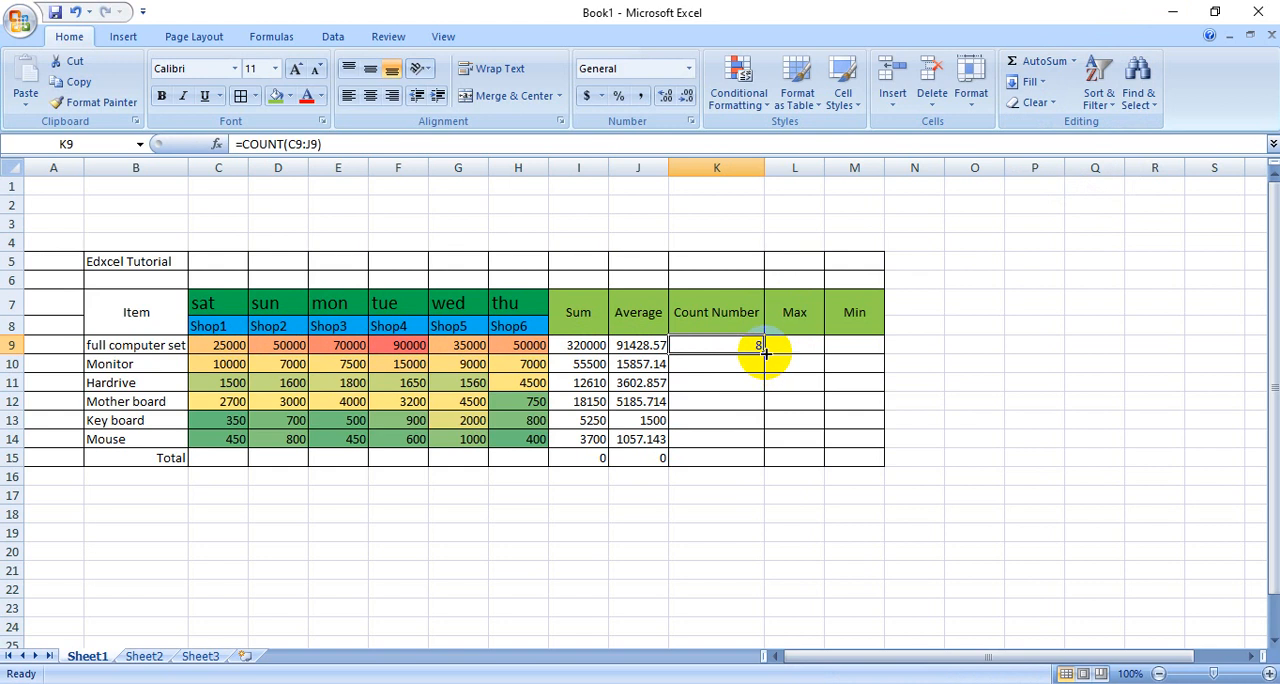
{"action": "left_click_drag", "start_coordinate": [765, 353], "coordinate": [760, 458]}
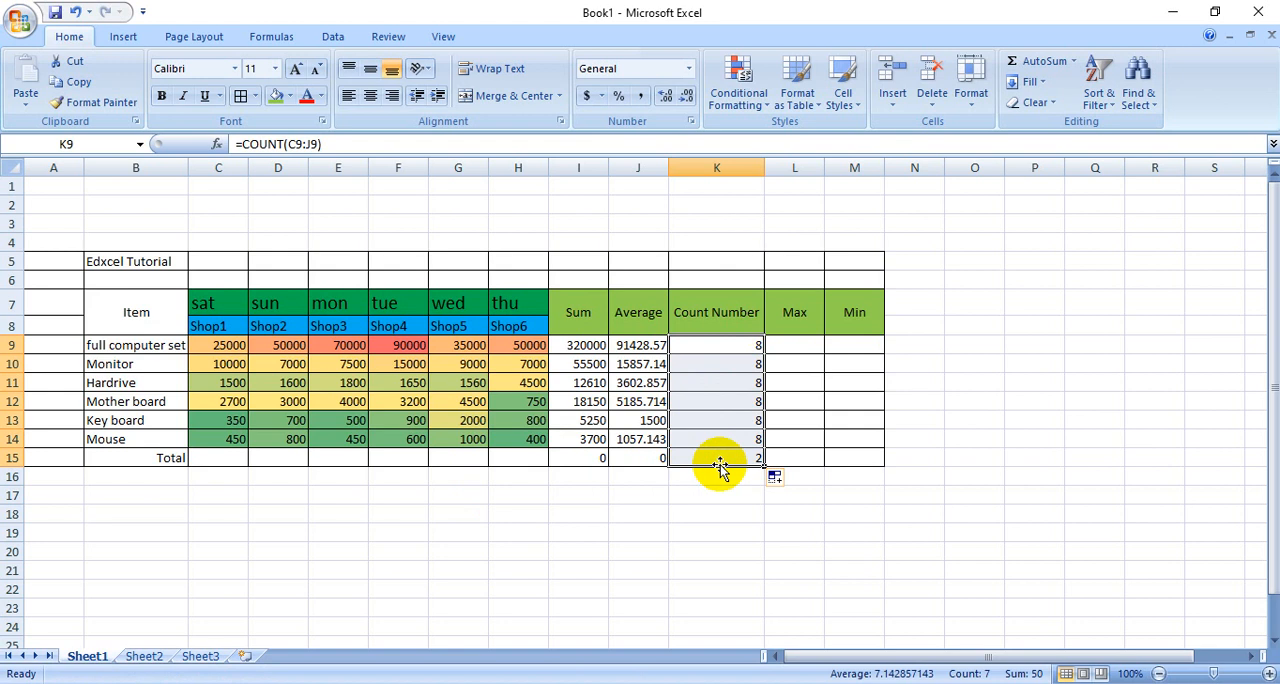
- Calculate the full computer set's maximum in L9 with =MAX(C9:K9) and copy the formula down through L15
{"action": "left_click", "coordinate": [784, 350]}
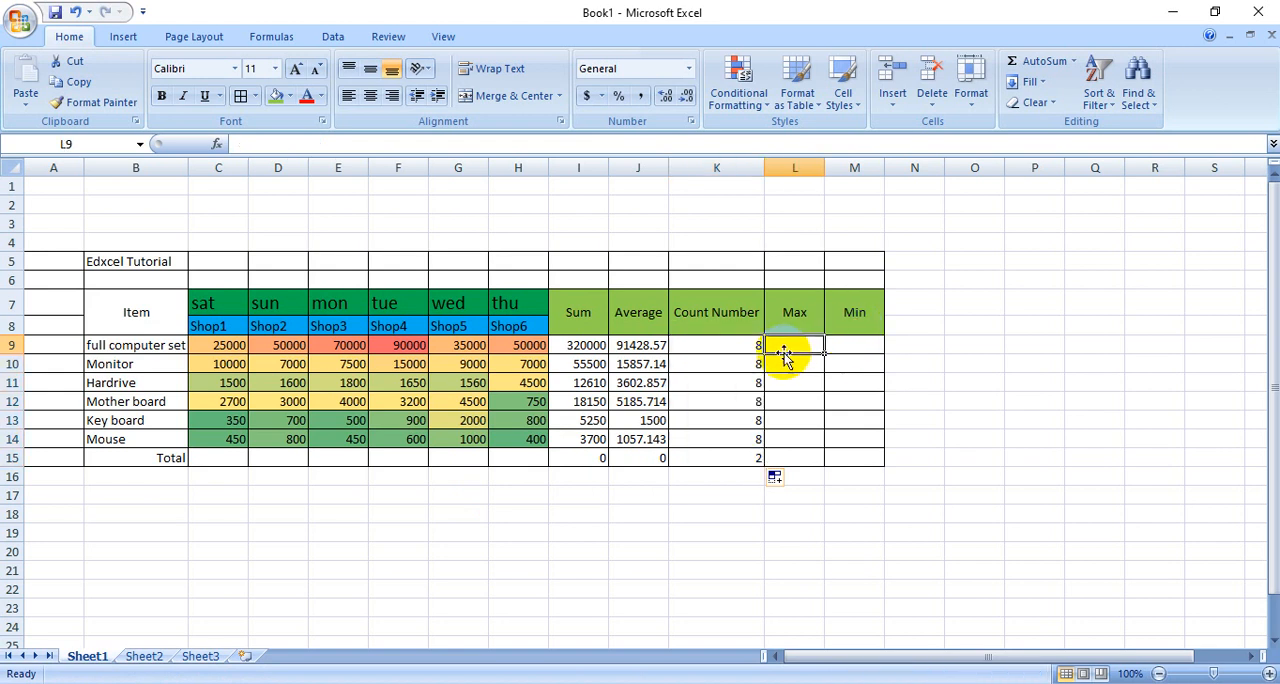
{"action": "left_click_drag", "start_coordinate": [220, 345], "coordinate": [655, 346]}
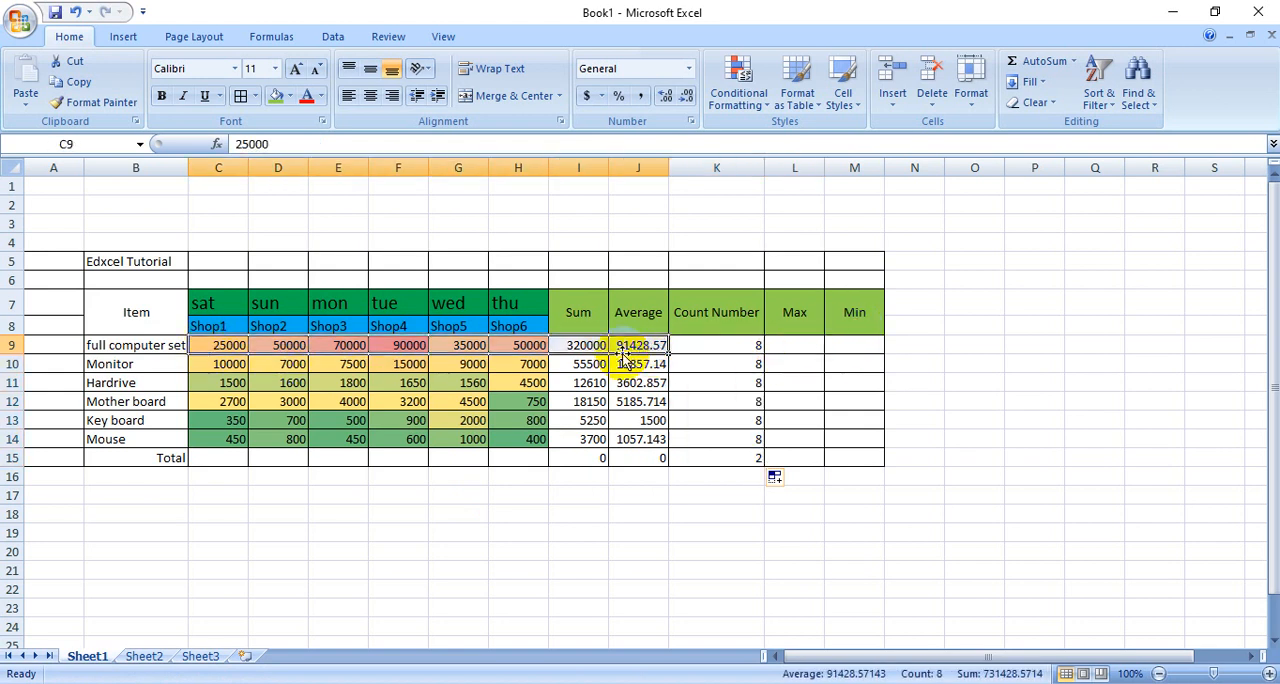
{"action": "left_click", "coordinate": [472, 588]}
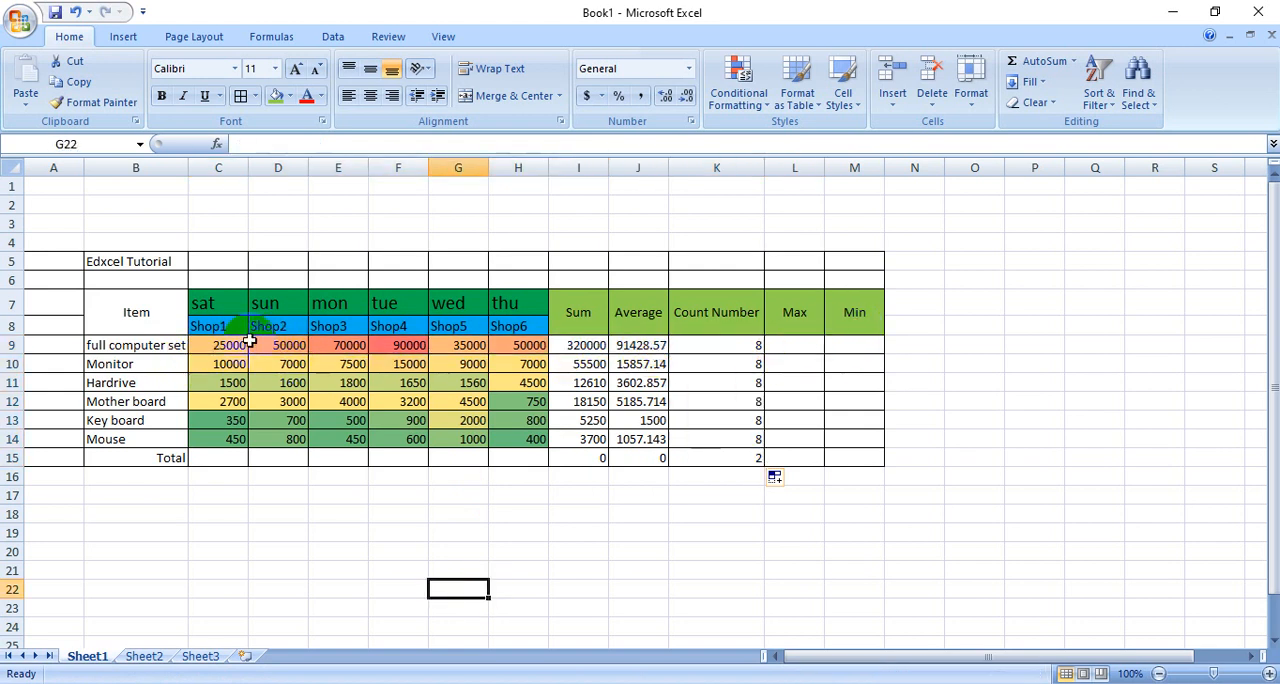
{"action": "left_click_drag", "start_coordinate": [218, 343], "coordinate": [705, 346]}
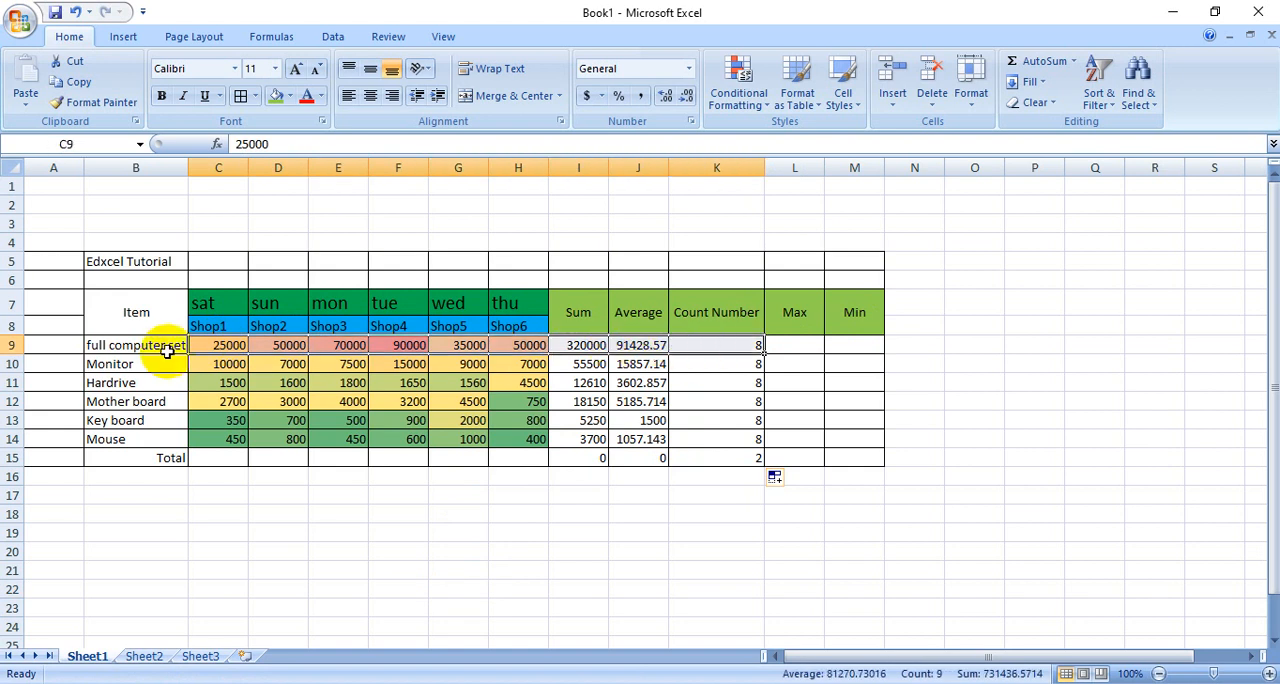
{"action": "left_click", "coordinate": [798, 348]}
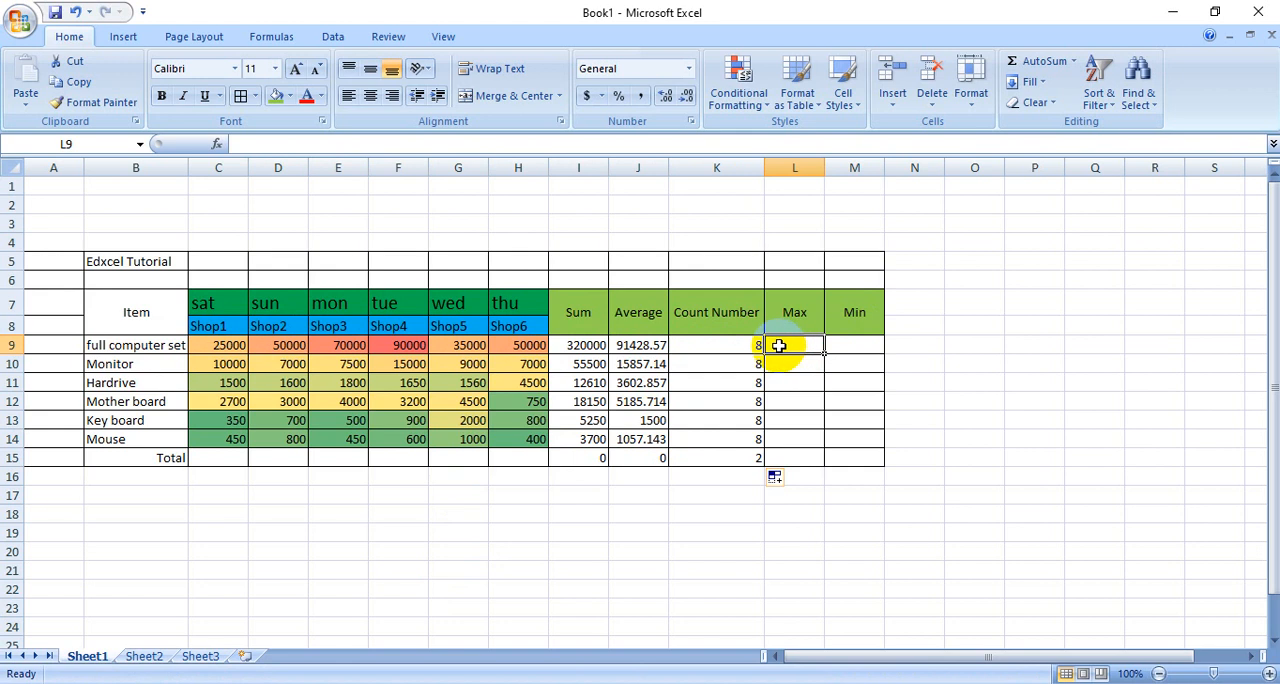
{"action": "left_click", "coordinate": [1072, 61]}
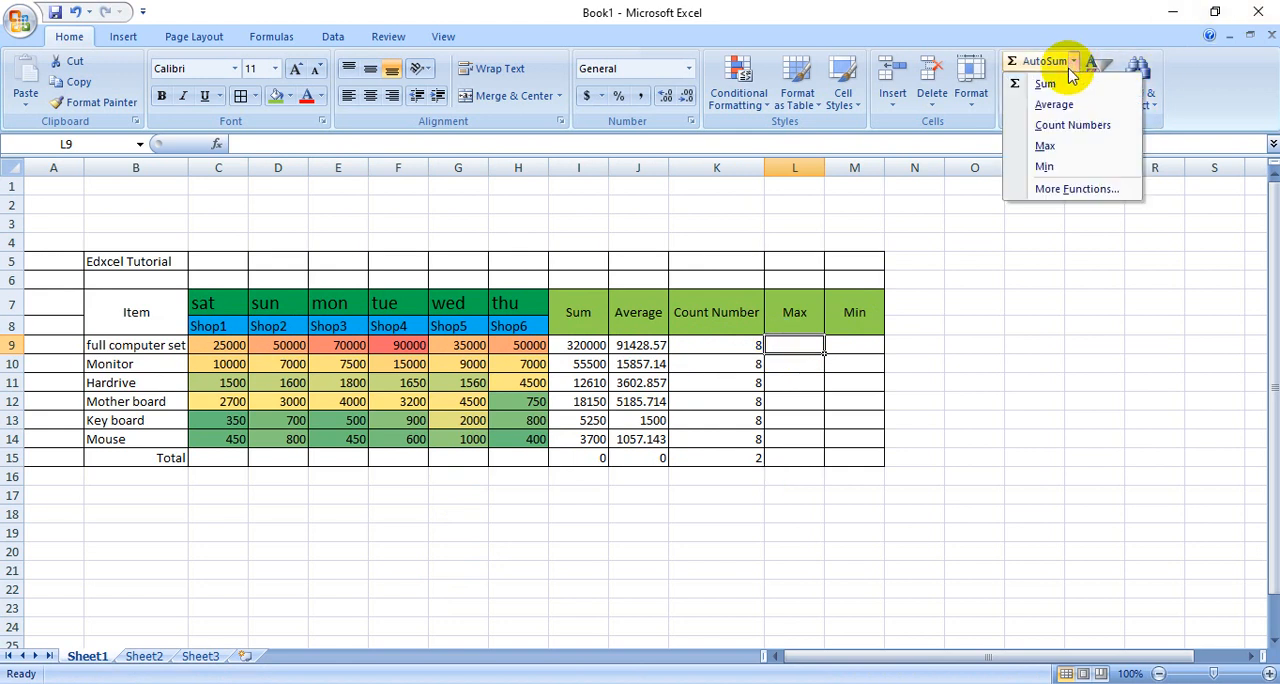
{"action": "left_click", "coordinate": [1053, 145]}
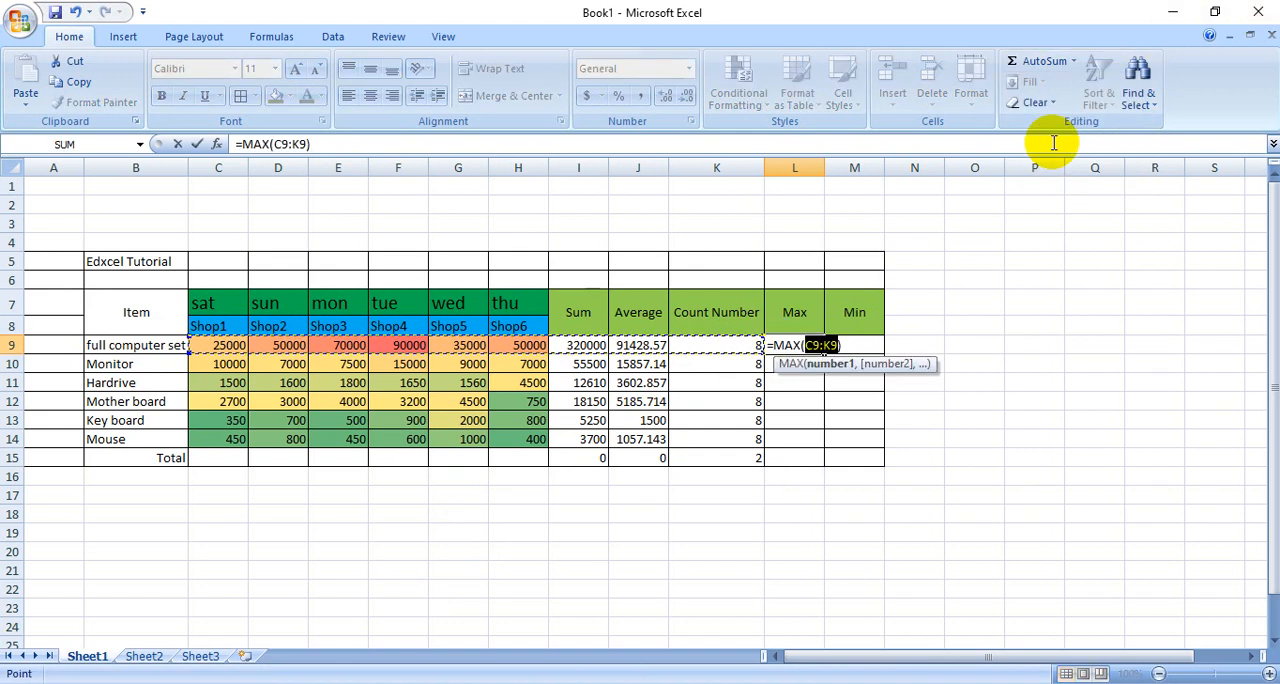
{"action": "key", "text": "Return"}
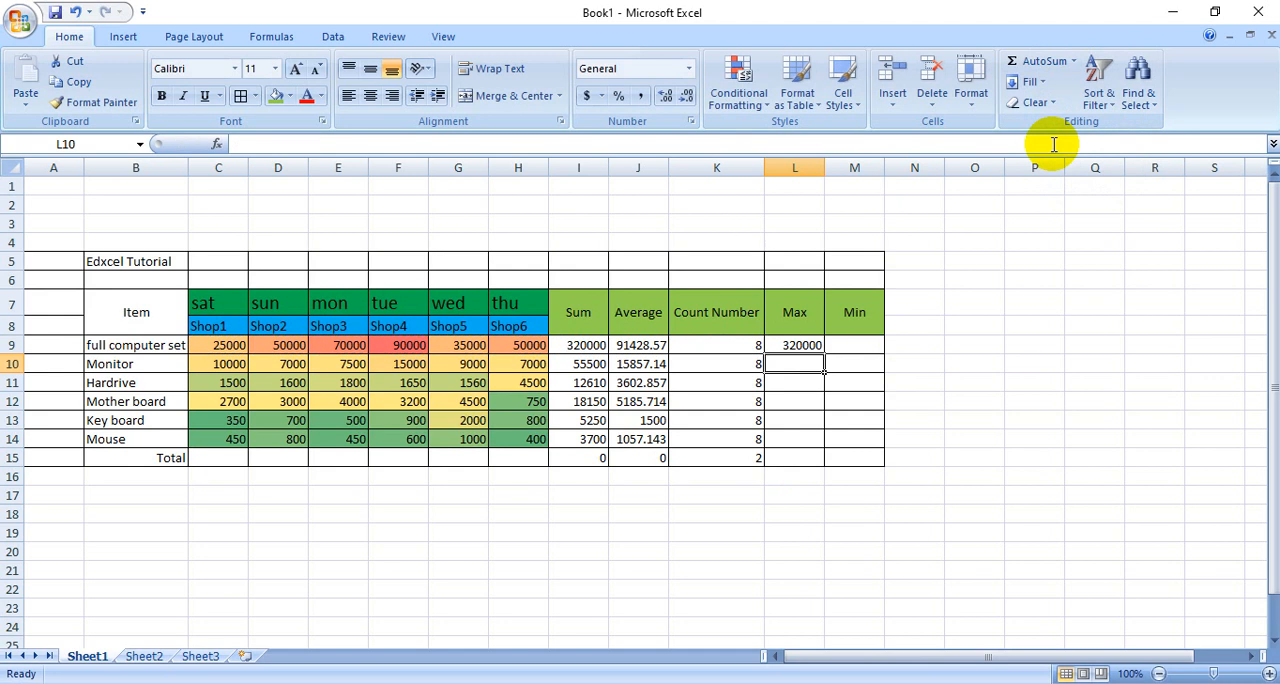
{"action": "left_click", "coordinate": [812, 497]}
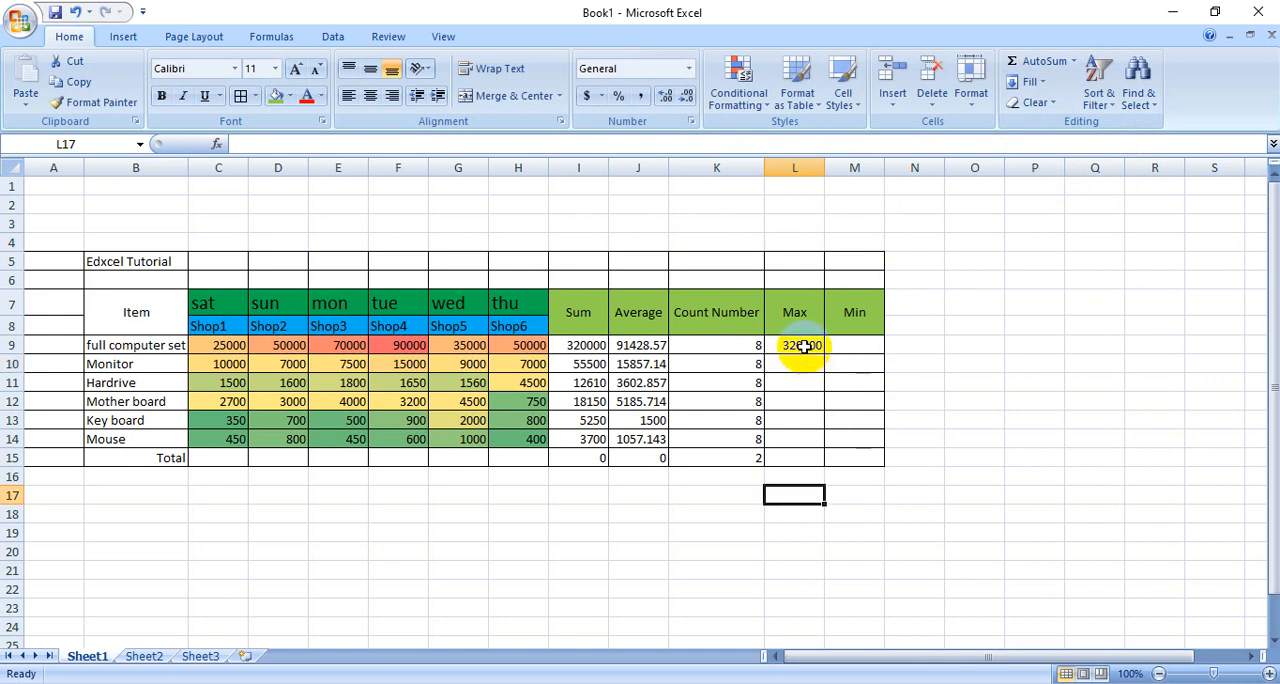
{"action": "left_click", "coordinate": [804, 346]}
{"action": "left_click_drag", "start_coordinate": [826, 352], "coordinate": [826, 459]}
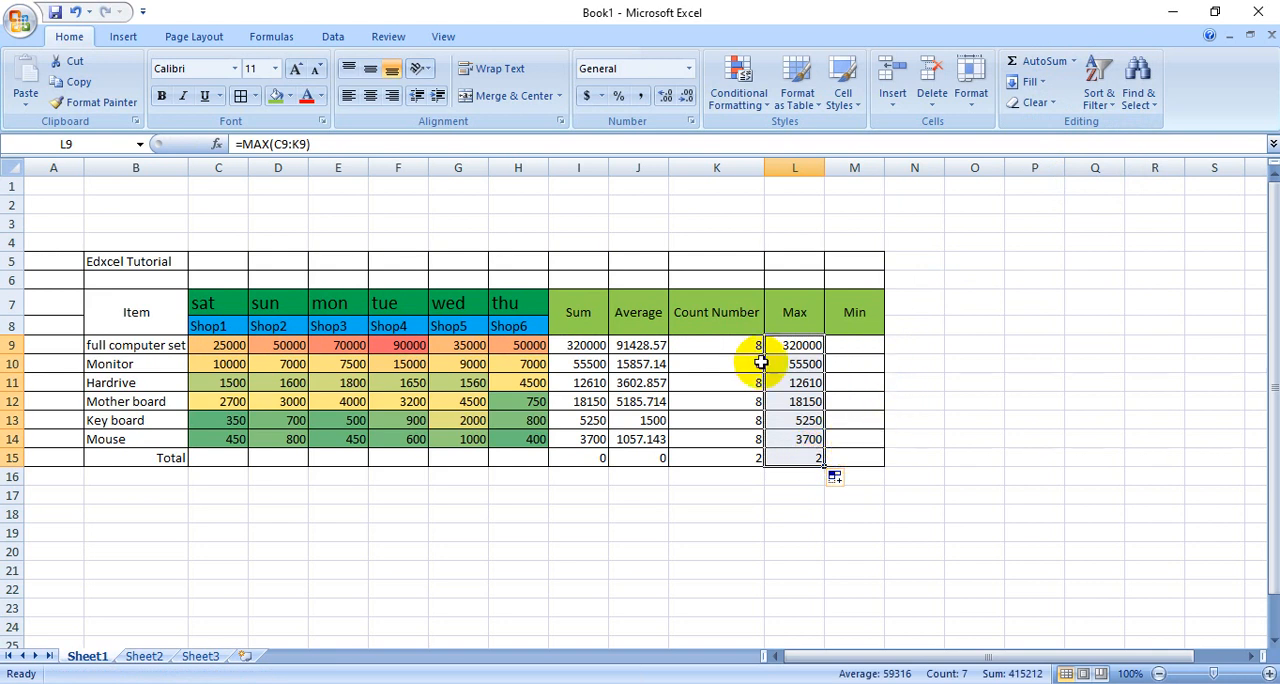
- Try to calculate the full computer set's minimum in M9 with =MIN(C9:L9)
{"action": "left_click_drag", "start_coordinate": [220, 346], "coordinate": [858, 347]}
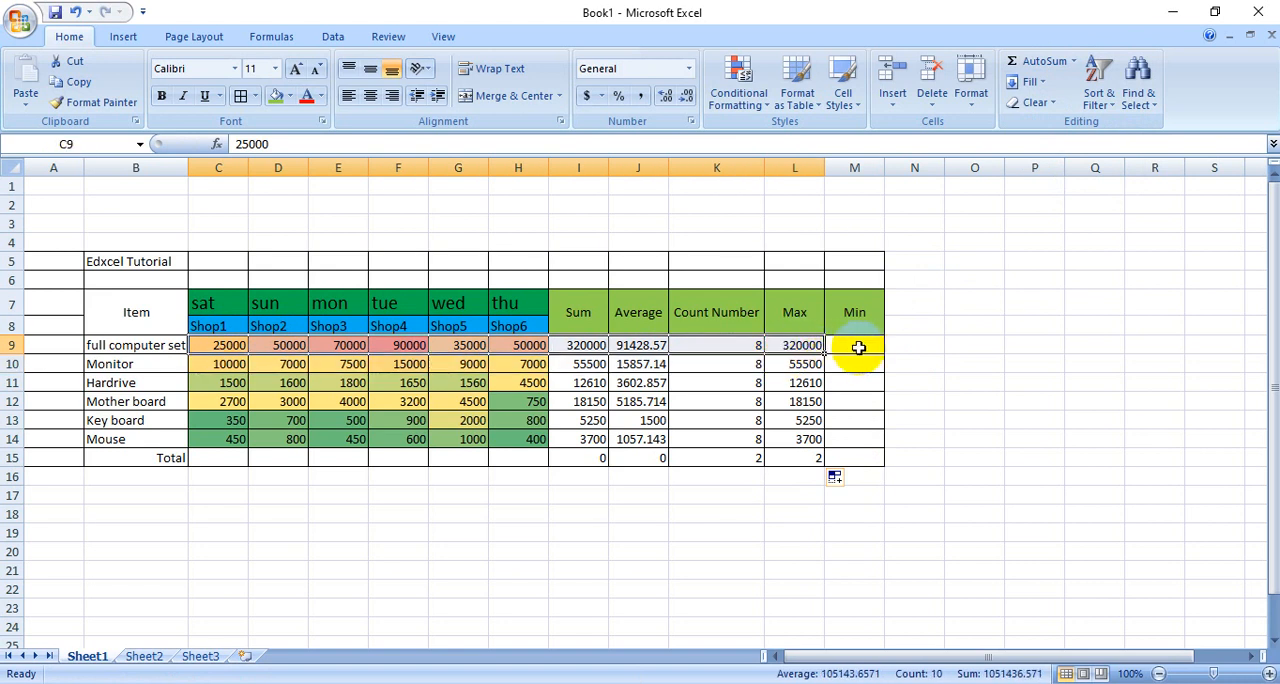
{"action": "left_click", "coordinate": [857, 356]}
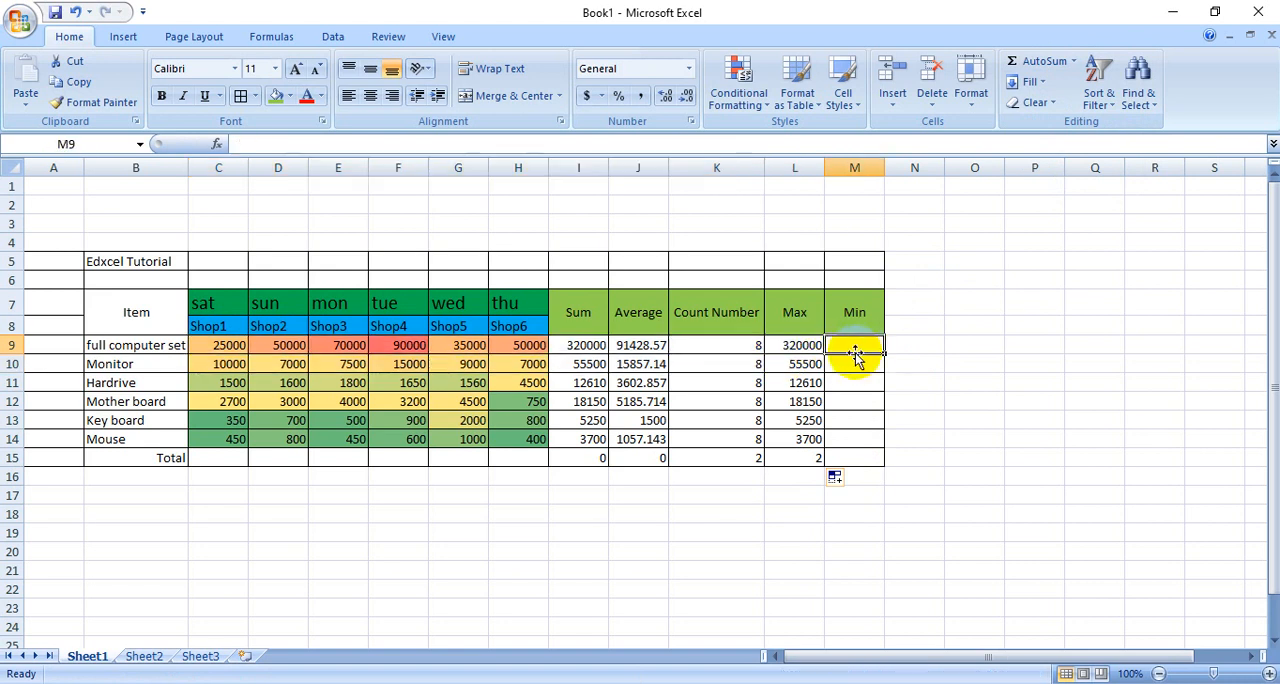
{"action": "left_click", "coordinate": [1074, 63]}
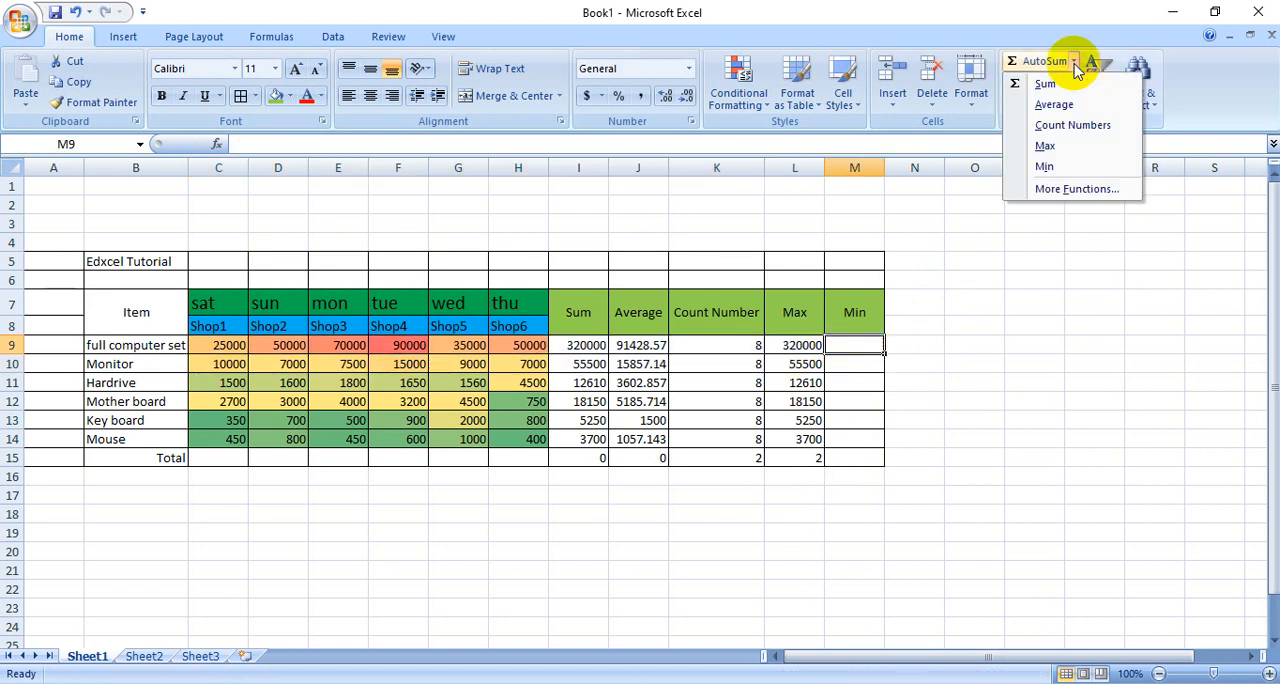
{"action": "left_click", "coordinate": [1045, 168]}
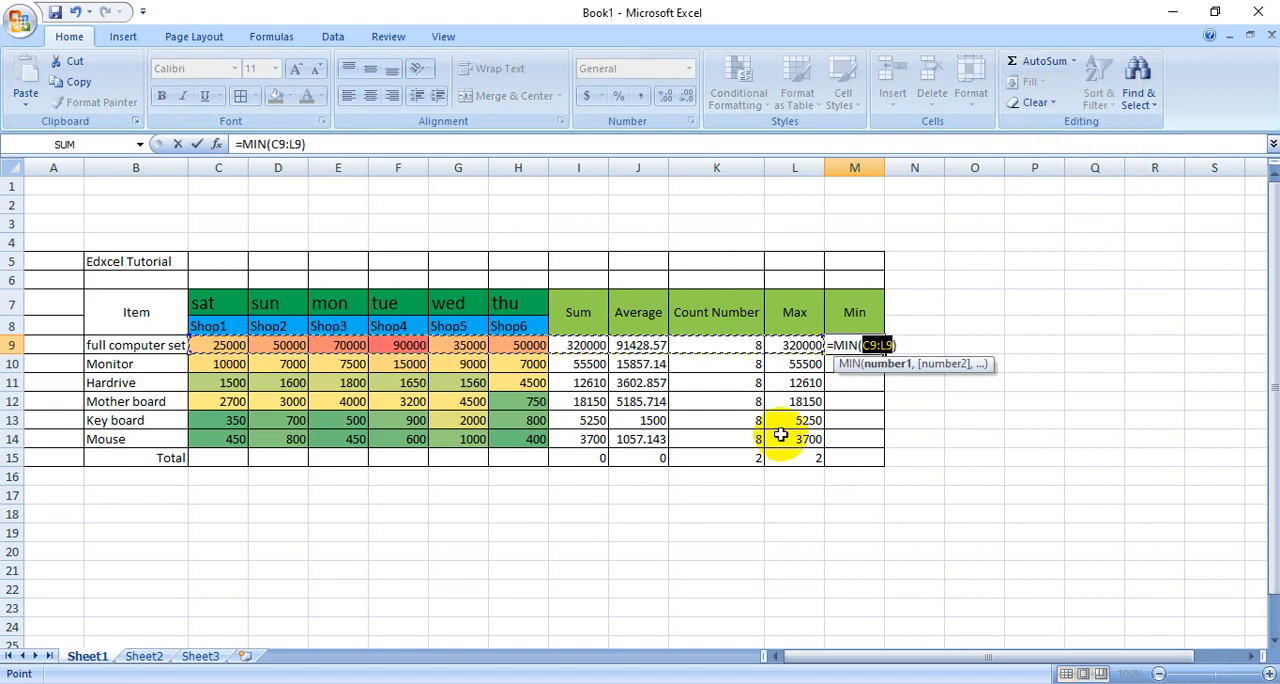
{"action": "key", "text": "Return"}
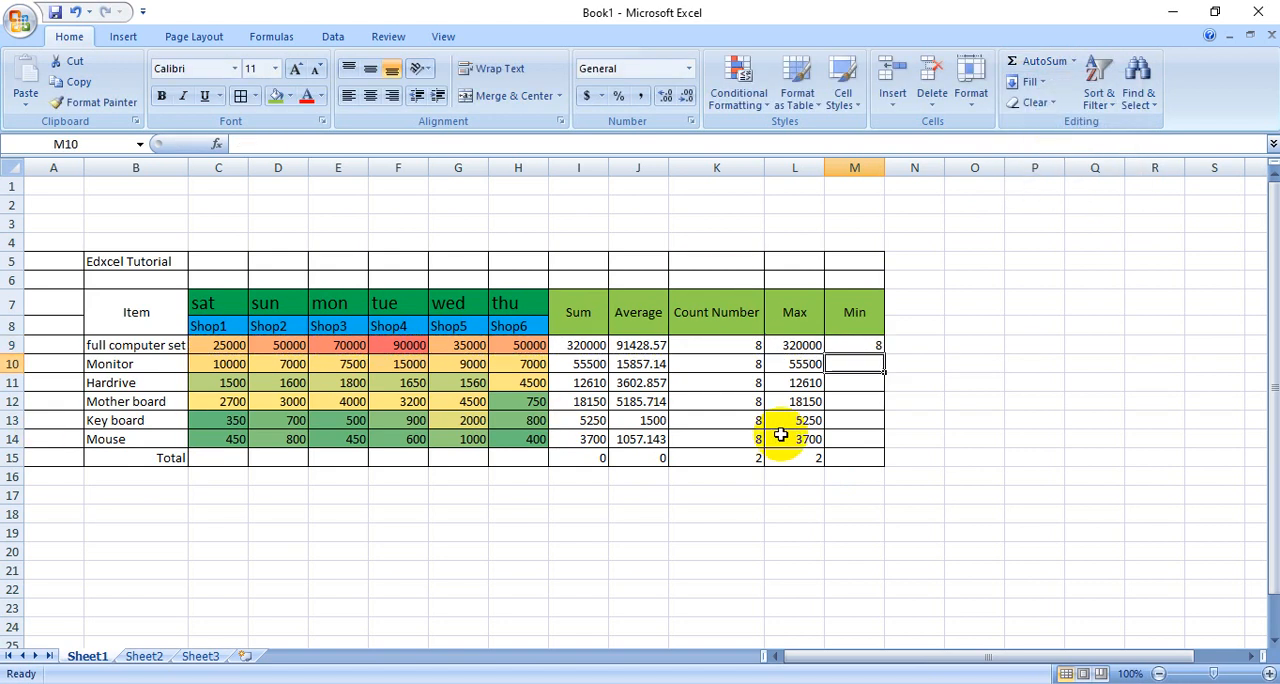
{"action": "left_click", "coordinate": [871, 345]}
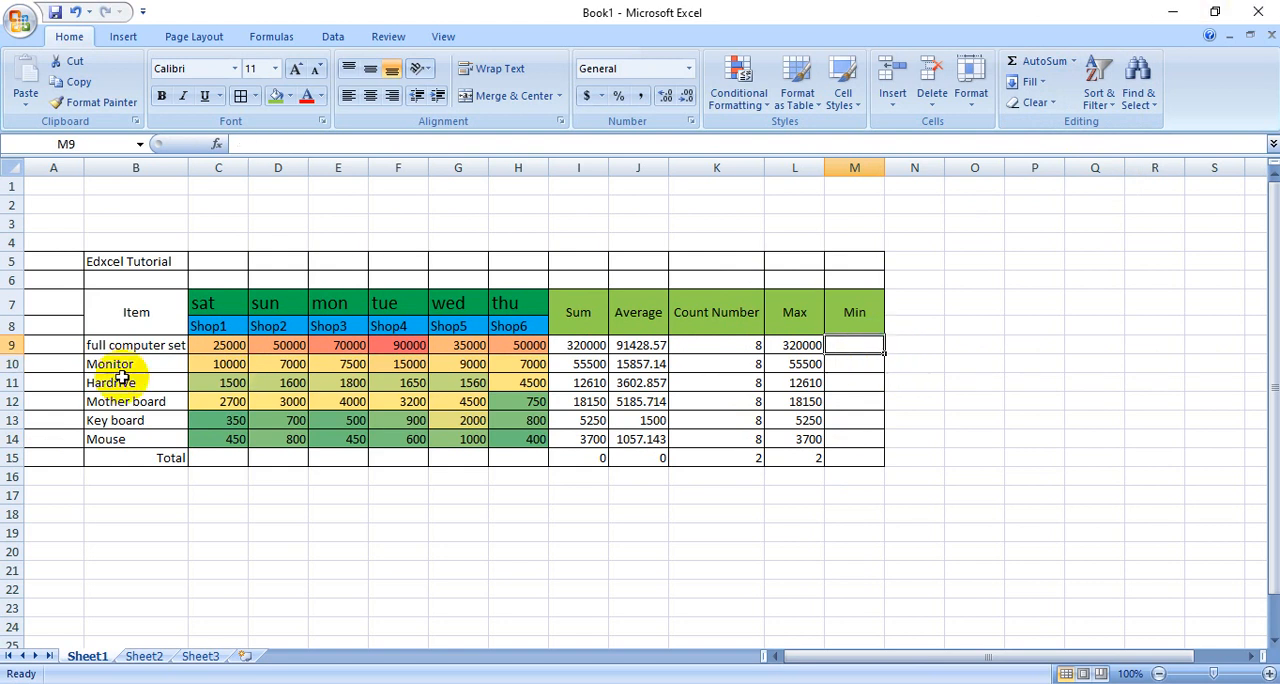
{"action": "left_click_drag", "start_coordinate": [230, 345], "coordinate": [805, 347]}
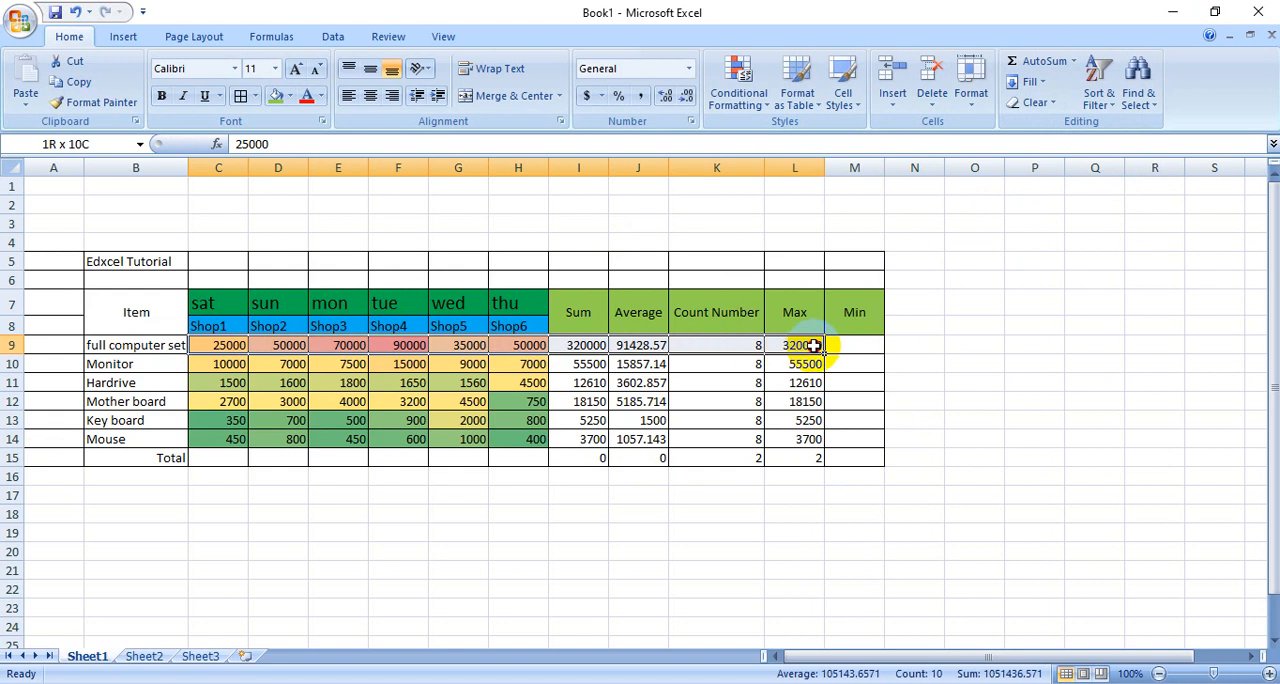
{"action": "left_click", "coordinate": [846, 341]}
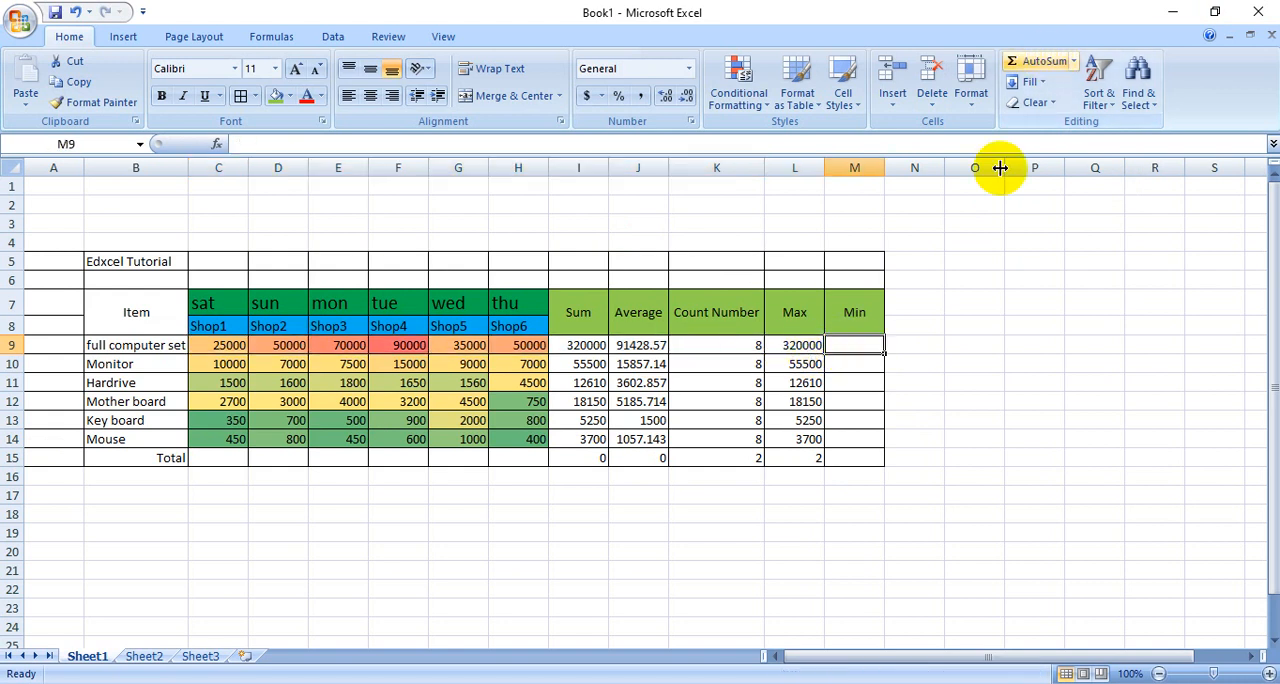
{"action": "left_click", "coordinate": [975, 361]}
{"action": "left_click", "coordinate": [862, 345]}
{"action": "left_click", "coordinate": [1041, 65]}
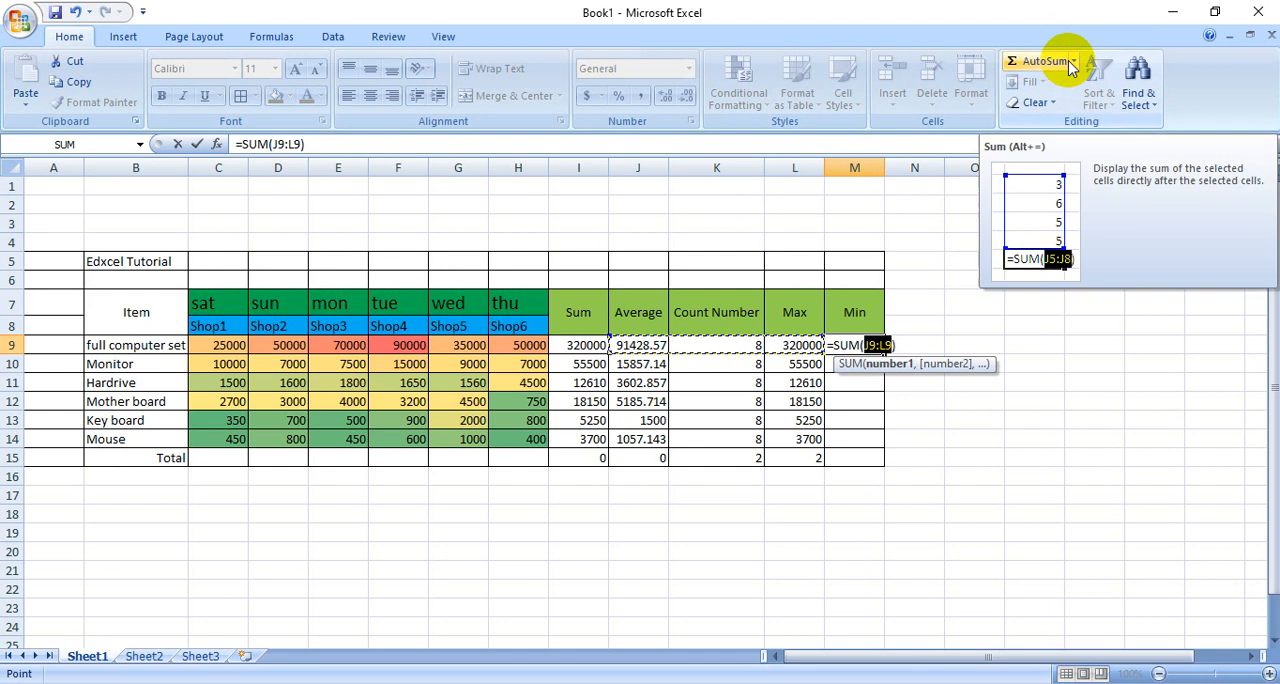
{"action": "left_click", "coordinate": [1066, 63]}
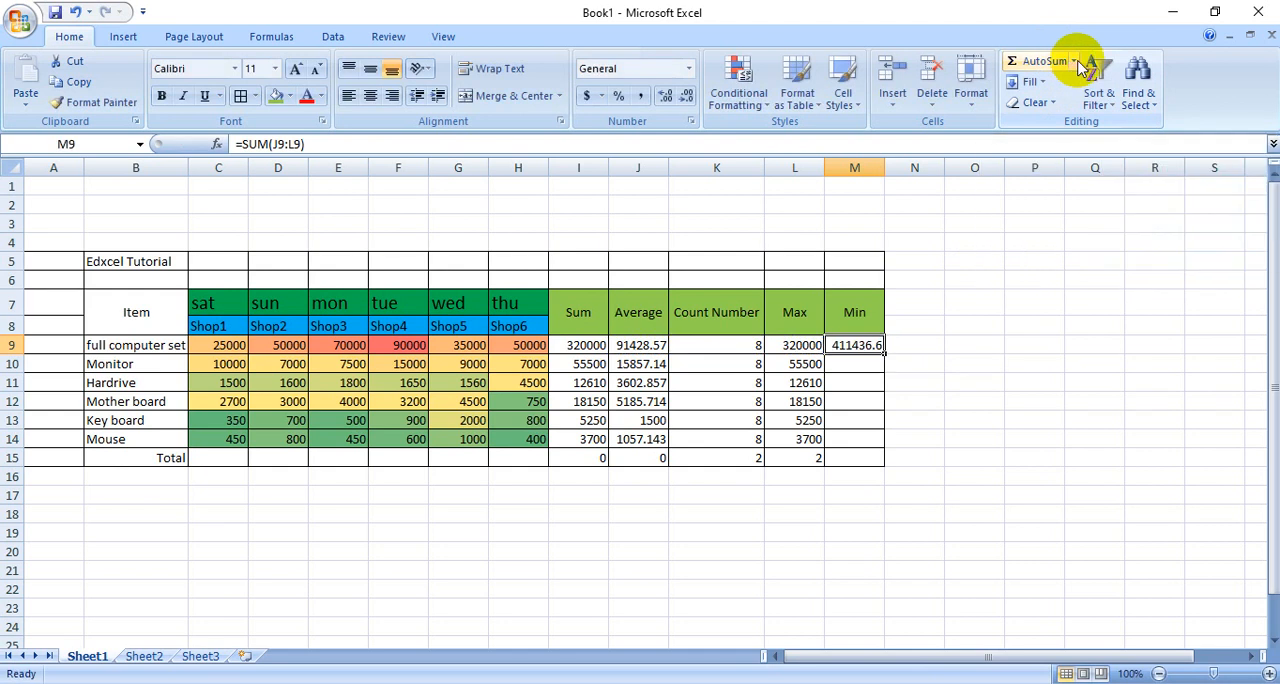
{"action": "left_click", "coordinate": [1076, 62]}
{"action": "left_click", "coordinate": [860, 346]}
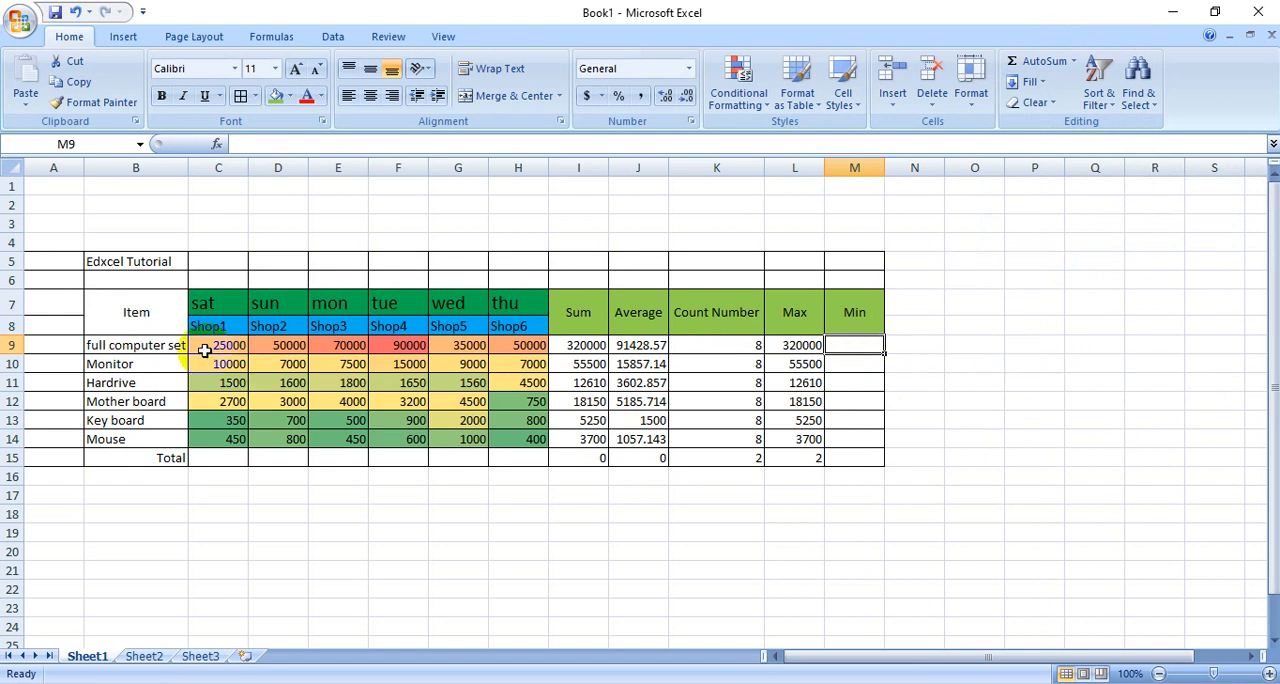
{"action": "left_click_drag", "start_coordinate": [204, 350], "coordinate": [848, 345]}
{"action": "left_click", "coordinate": [940, 385]}
- Calculate the full computer set's minimum in M9 with =MIN(C9:L9) and copy the formula down through M15
{"action": "left_click", "coordinate": [848, 346]}
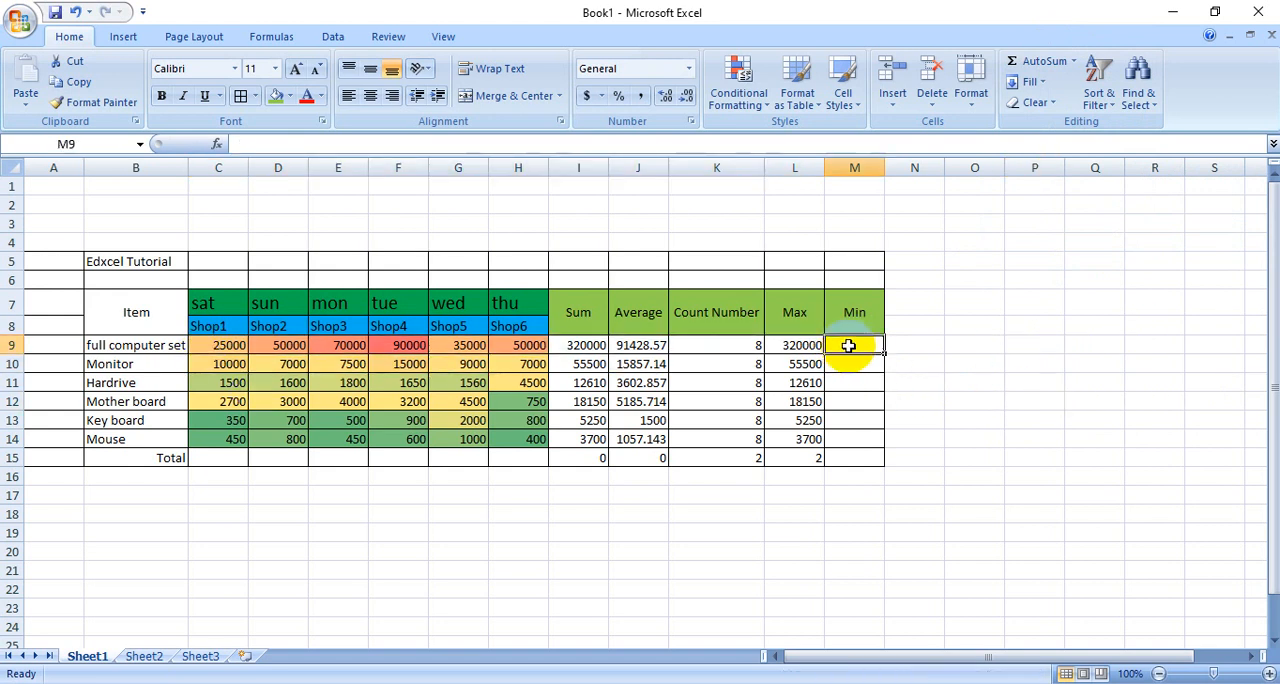
{"action": "left_click", "coordinate": [1074, 61]}
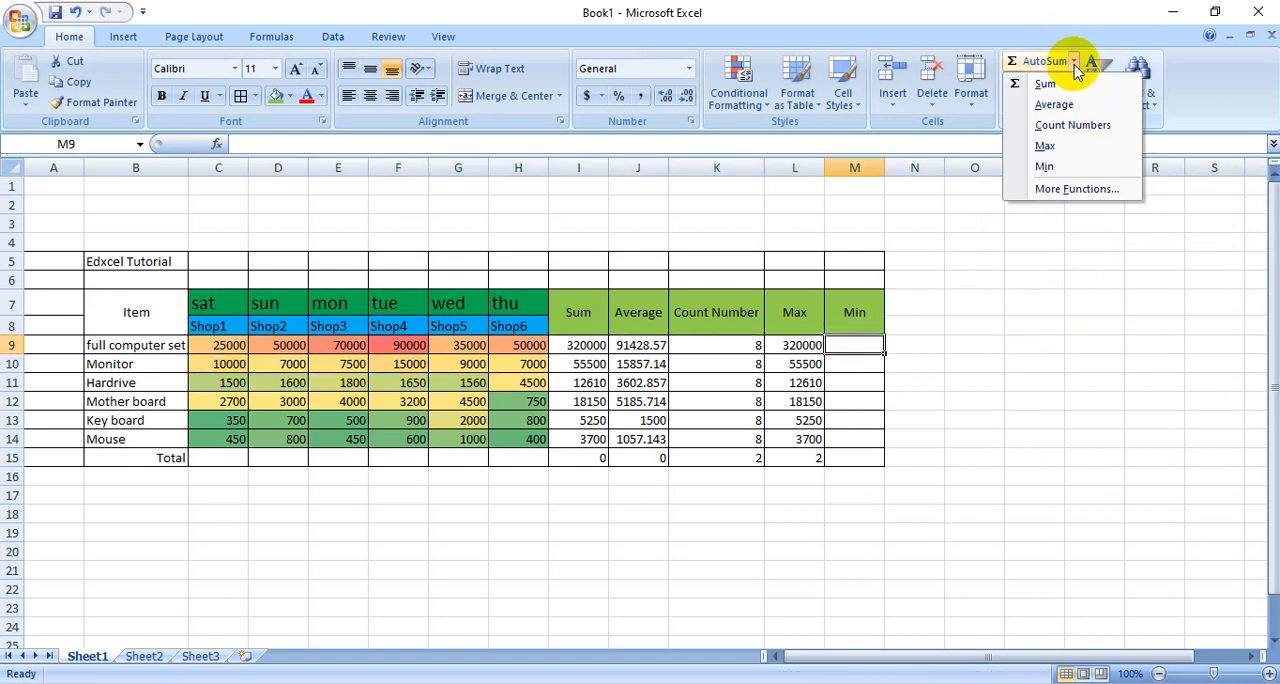
{"action": "left_click", "coordinate": [1066, 167]}
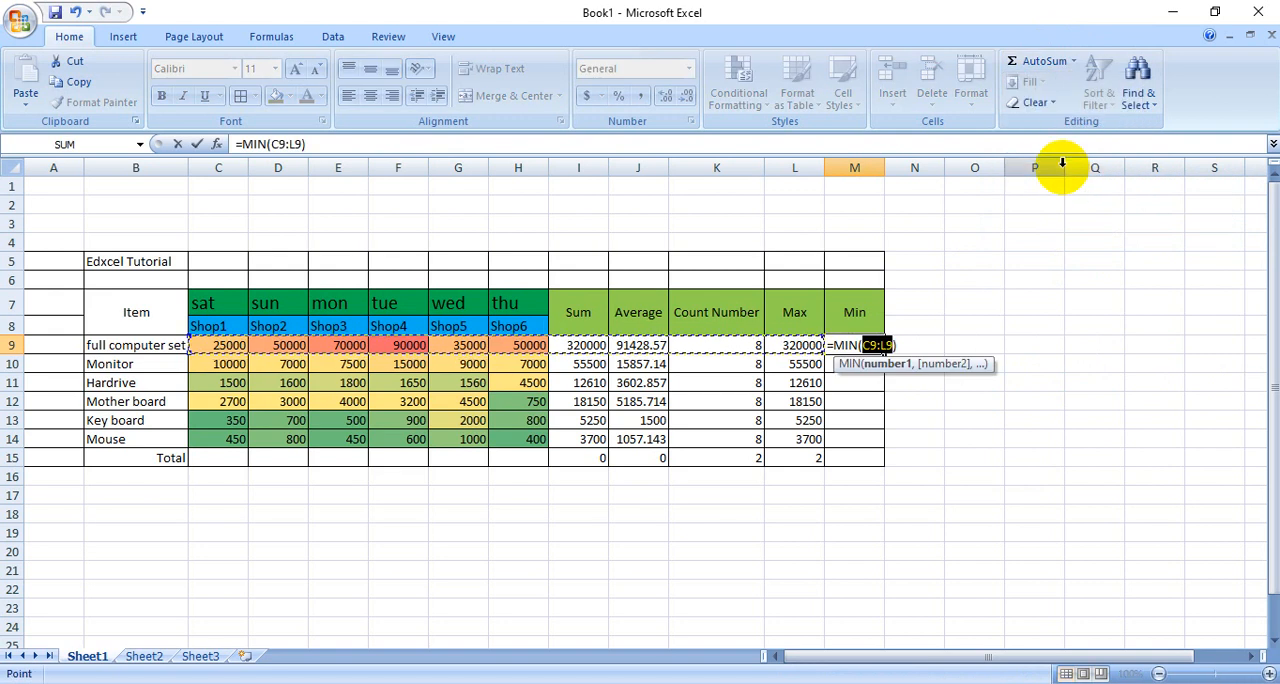
{"action": "key", "text": "Return"}
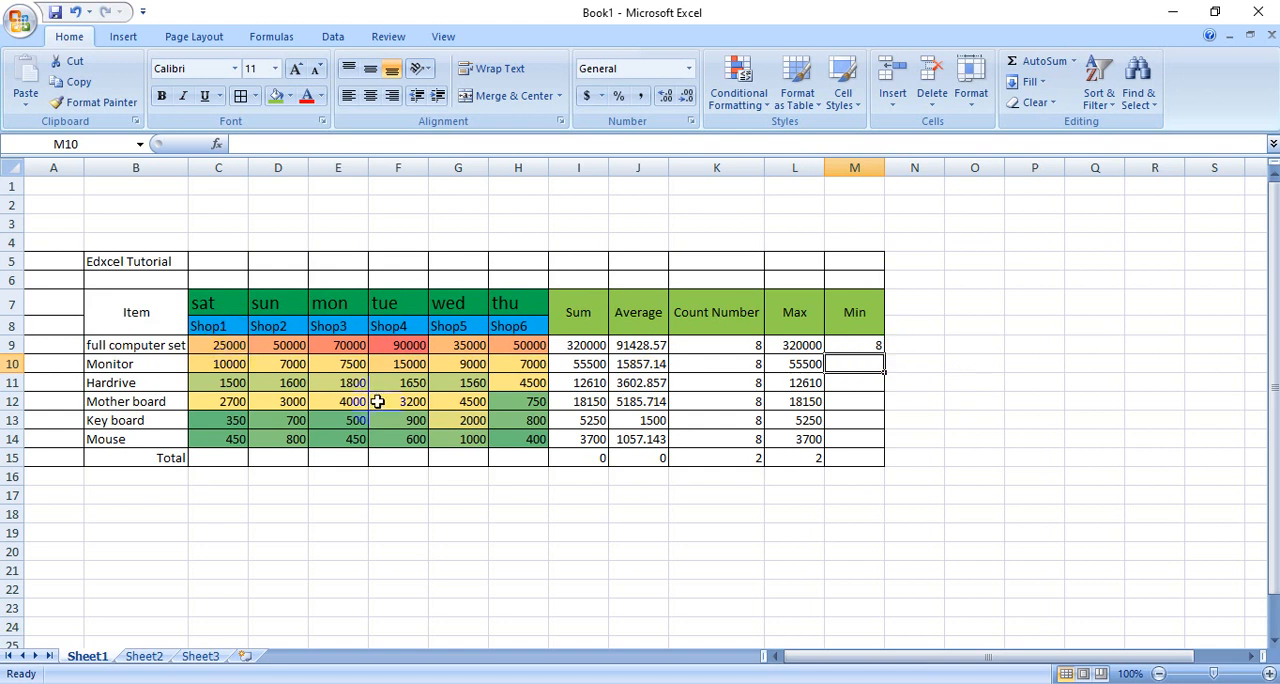
{"action": "left_click", "coordinate": [628, 566]}
{"action": "left_click", "coordinate": [876, 349]}
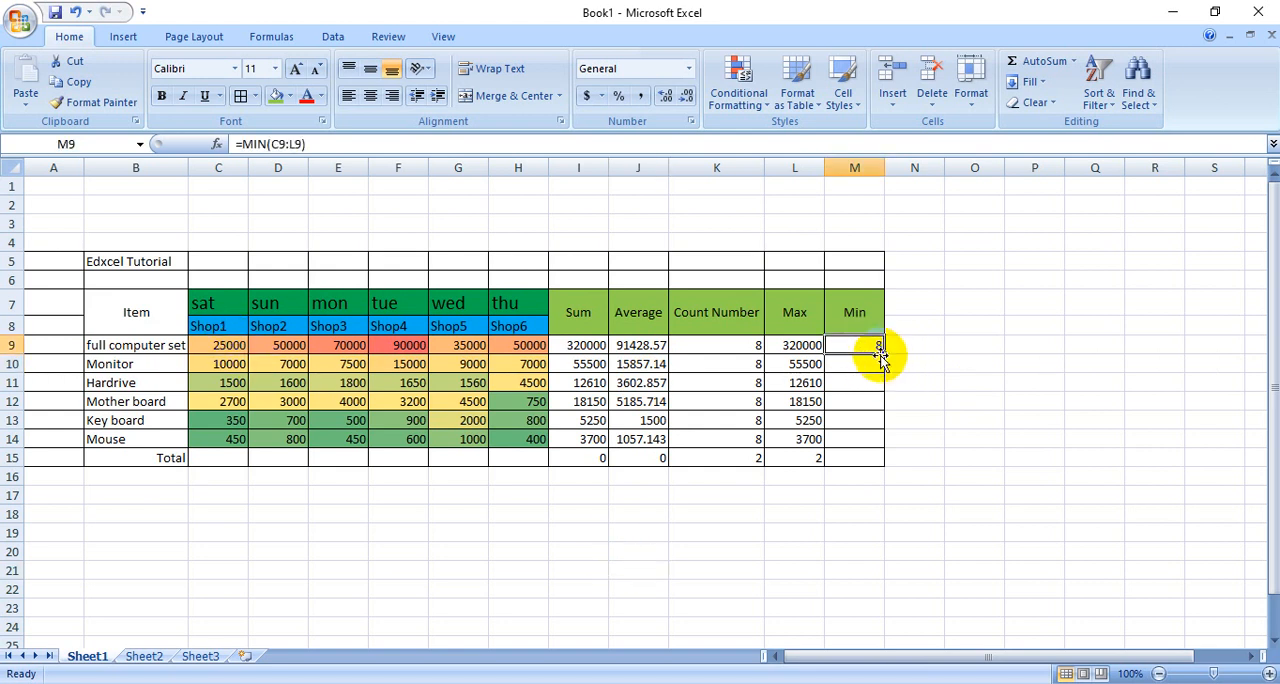
{"action": "left_click_drag", "start_coordinate": [885, 352], "coordinate": [880, 460]}
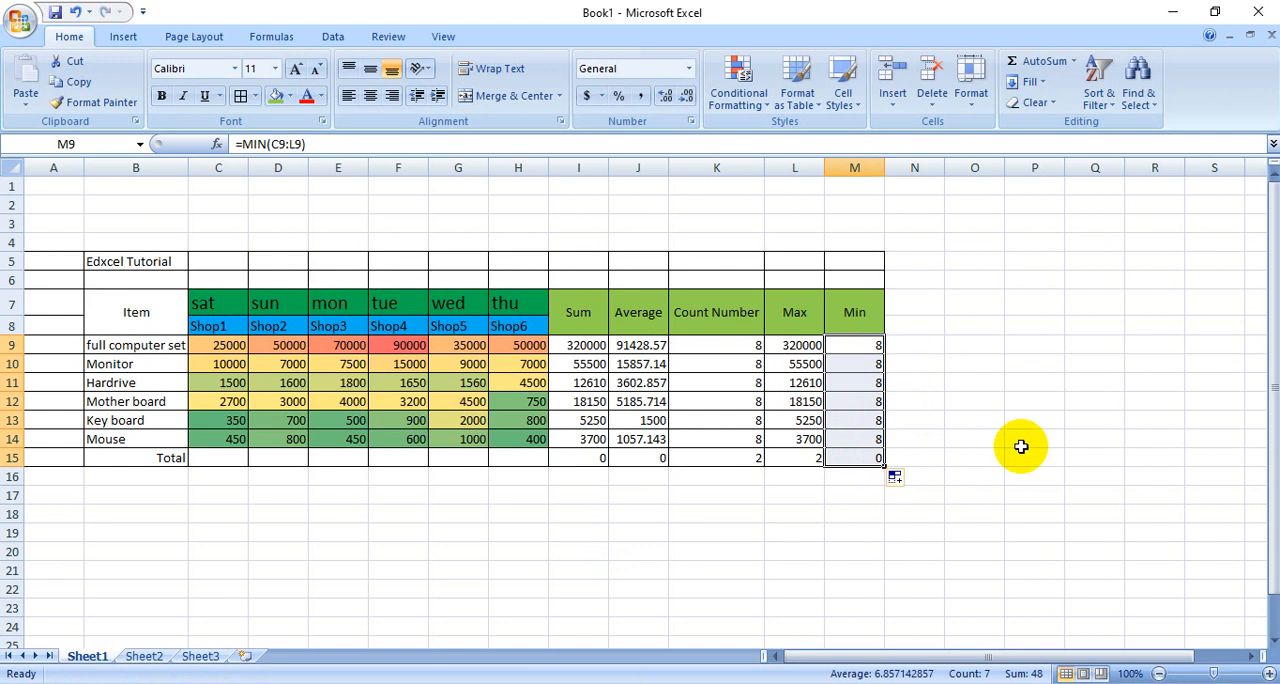
{"action": "left_click", "coordinate": [1020, 443]}
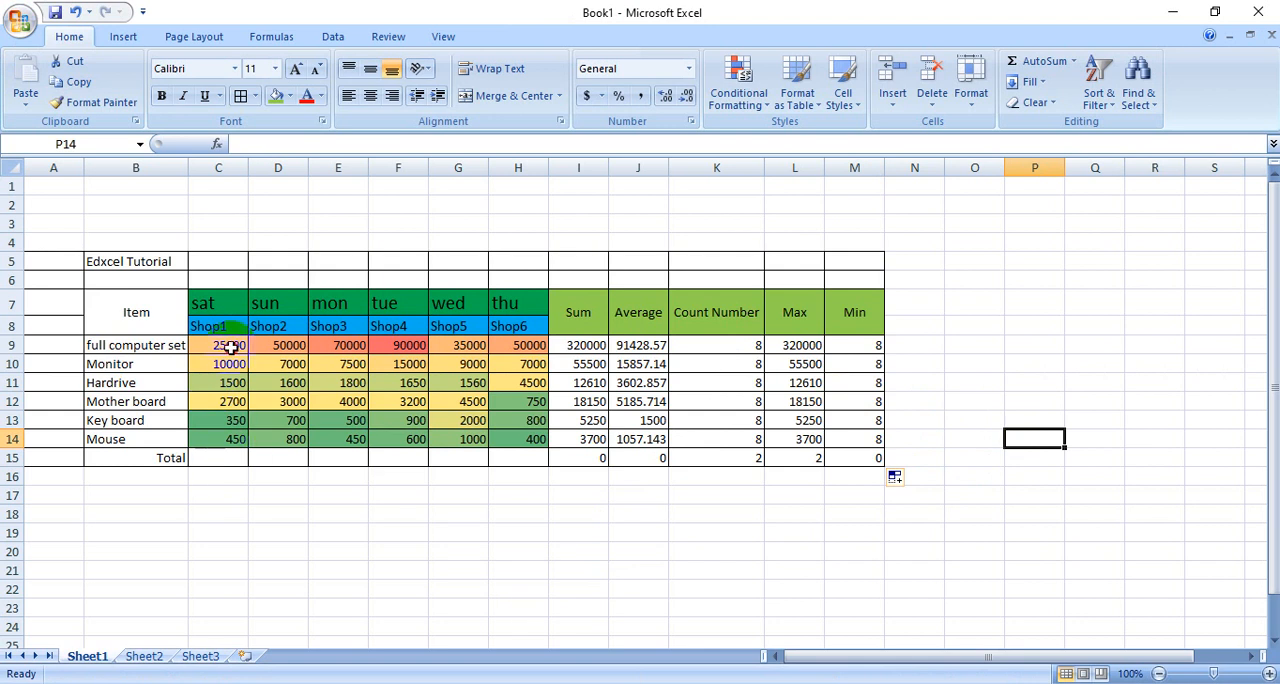
- Total the Shop1 prices in C15 with =SUM(C9:C14) and copy the formula across through H15
{"action": "left_click_drag", "start_coordinate": [230, 347], "coordinate": [233, 436]}
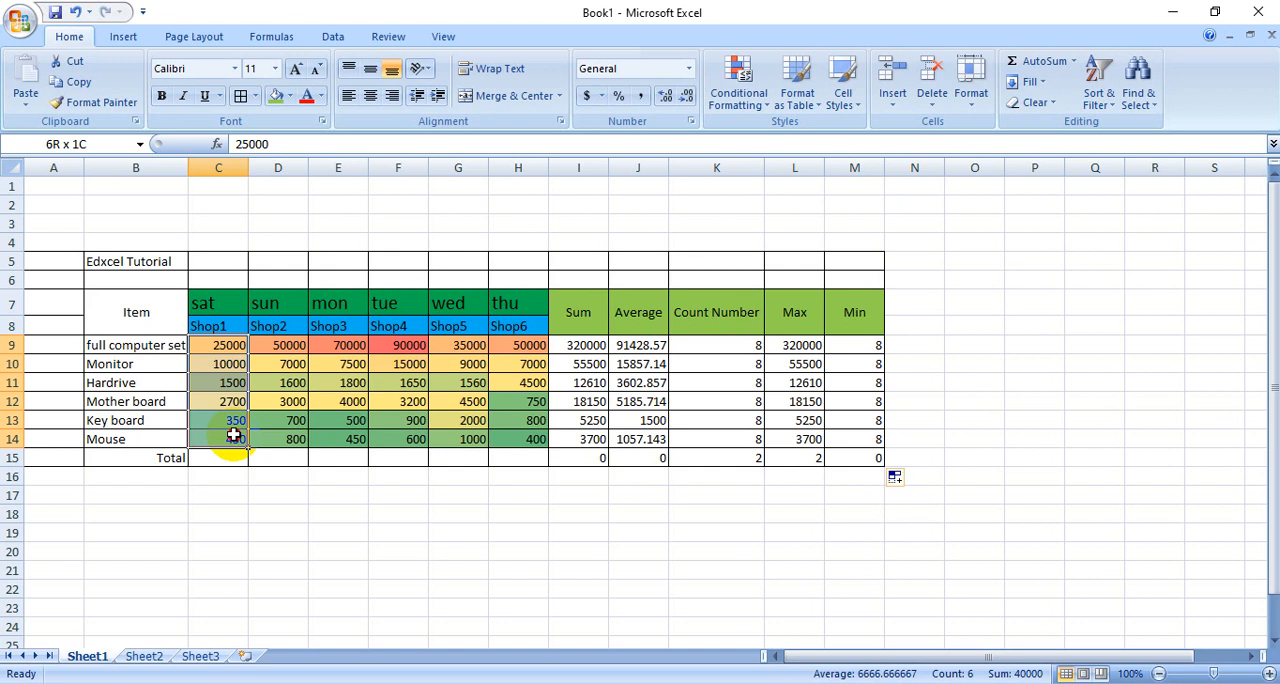
{"action": "left_click", "coordinate": [280, 512]}
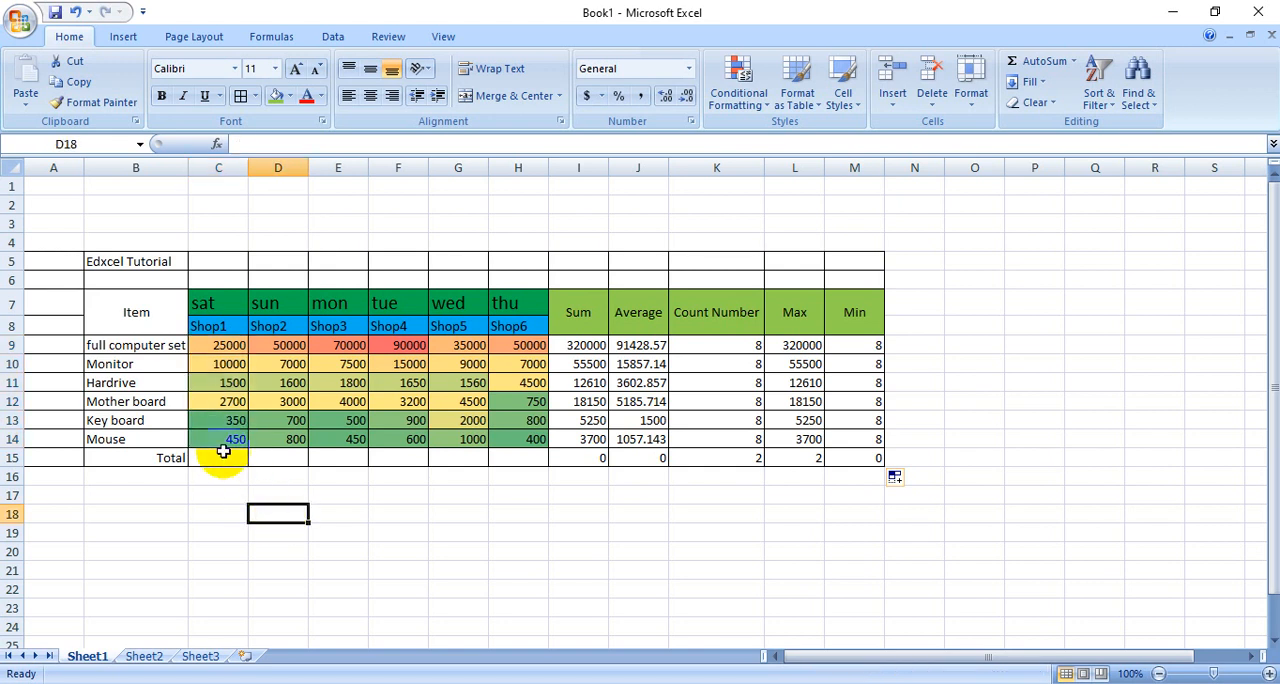
{"action": "left_click", "coordinate": [222, 459]}
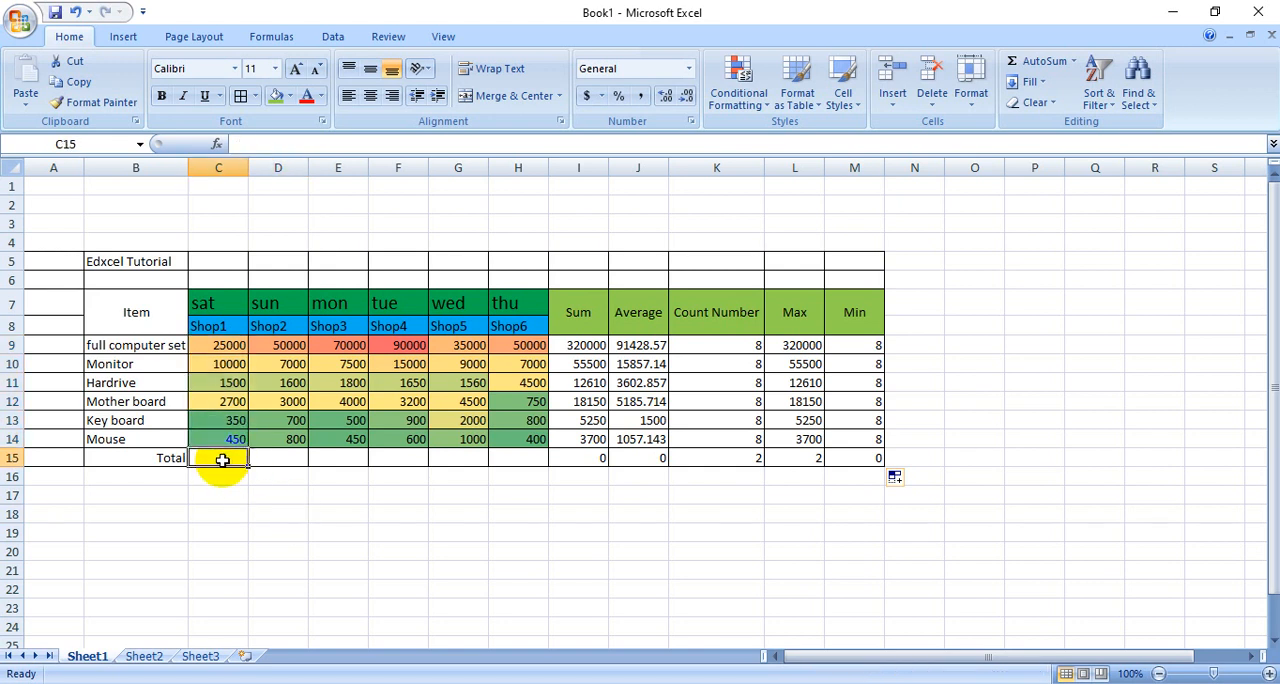
{"action": "left_click", "coordinate": [1074, 62]}
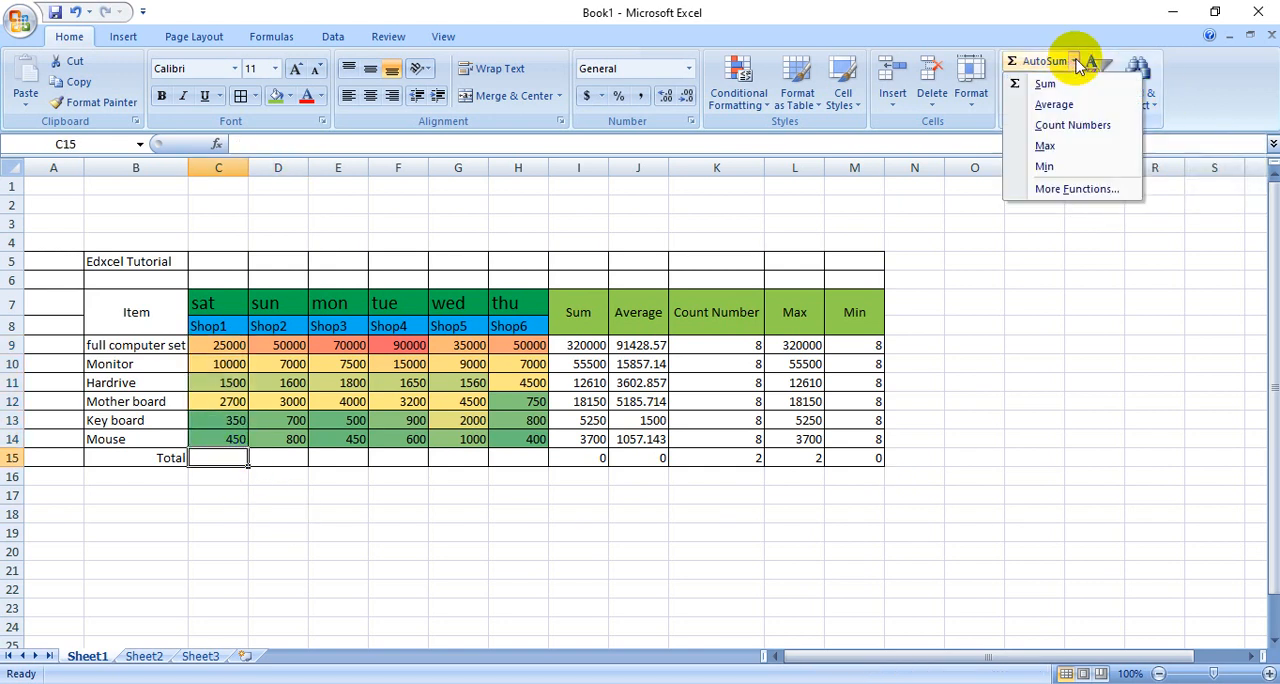
{"action": "left_click", "coordinate": [1052, 60]}
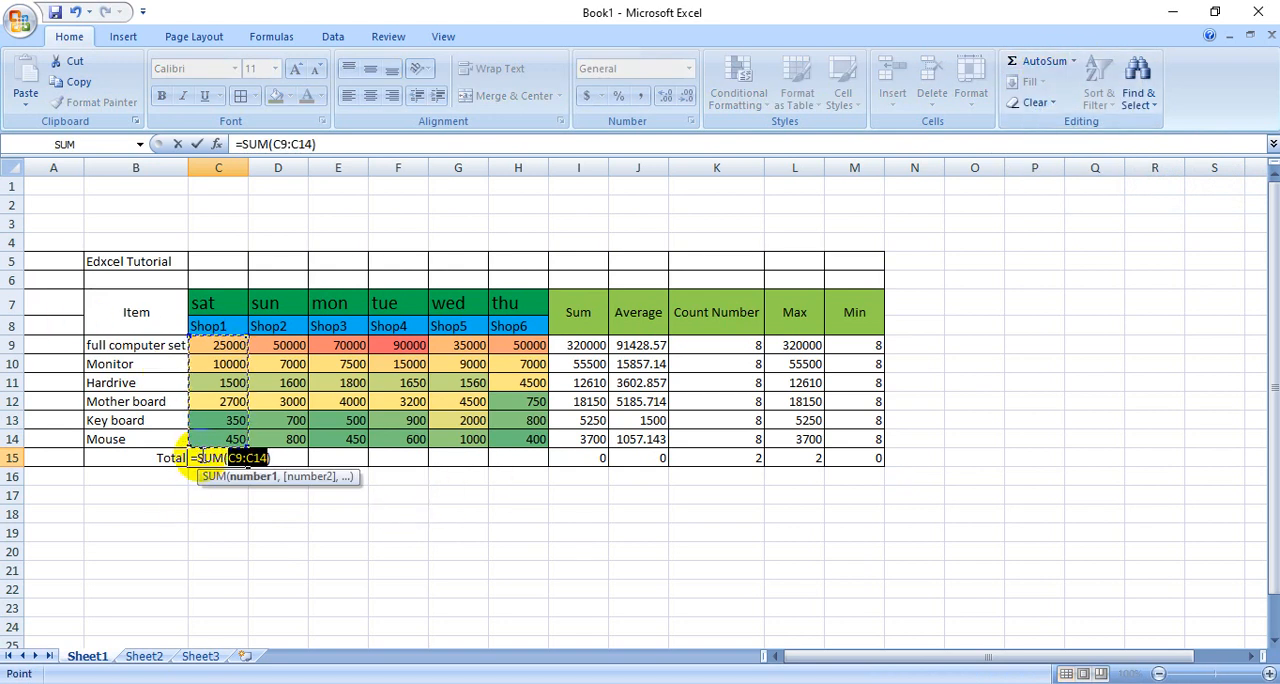
{"action": "key", "text": "Return"}
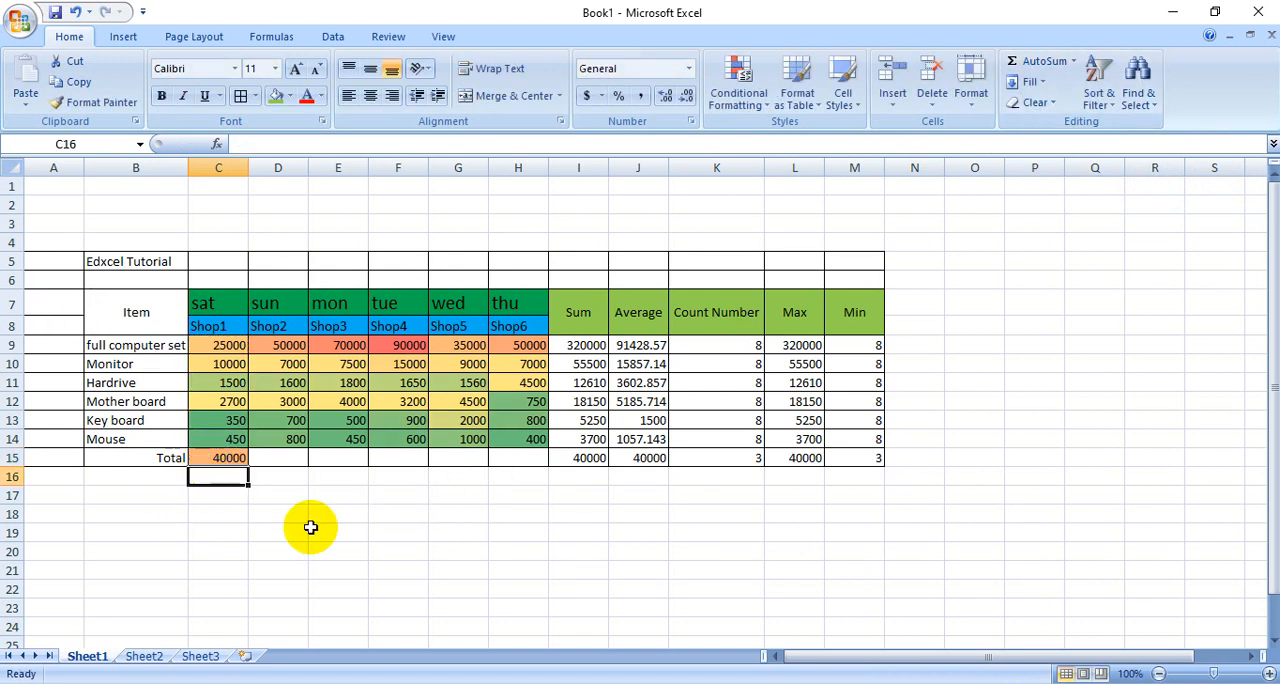
{"action": "left_click", "coordinate": [332, 588]}
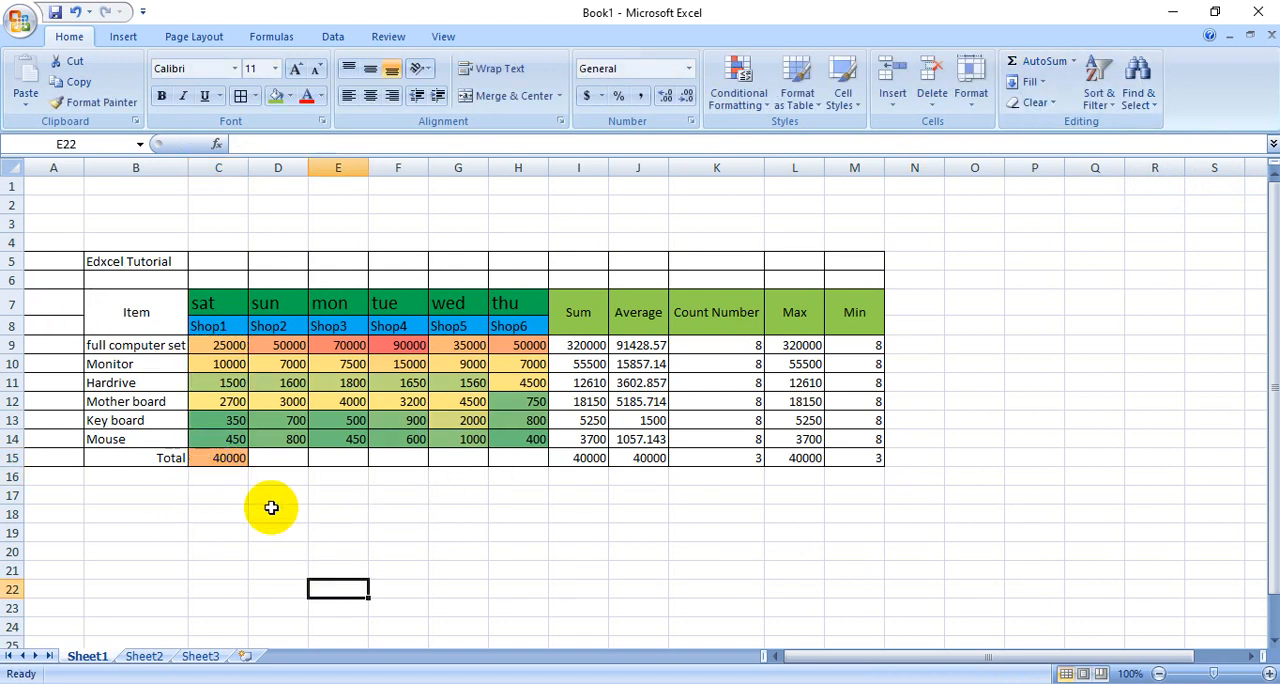
{"action": "left_click", "coordinate": [230, 458]}
{"action": "left_click_drag", "start_coordinate": [248, 466], "coordinate": [545, 472]}
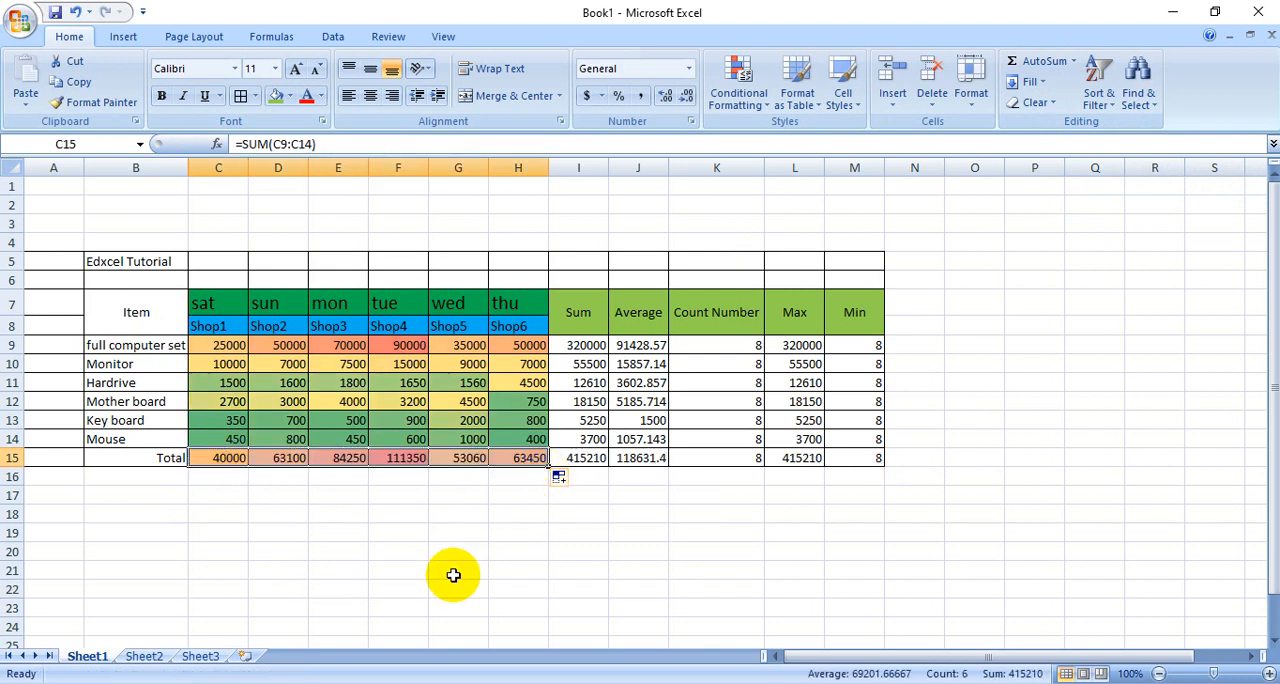
{"action": "left_click", "coordinate": [581, 569]}
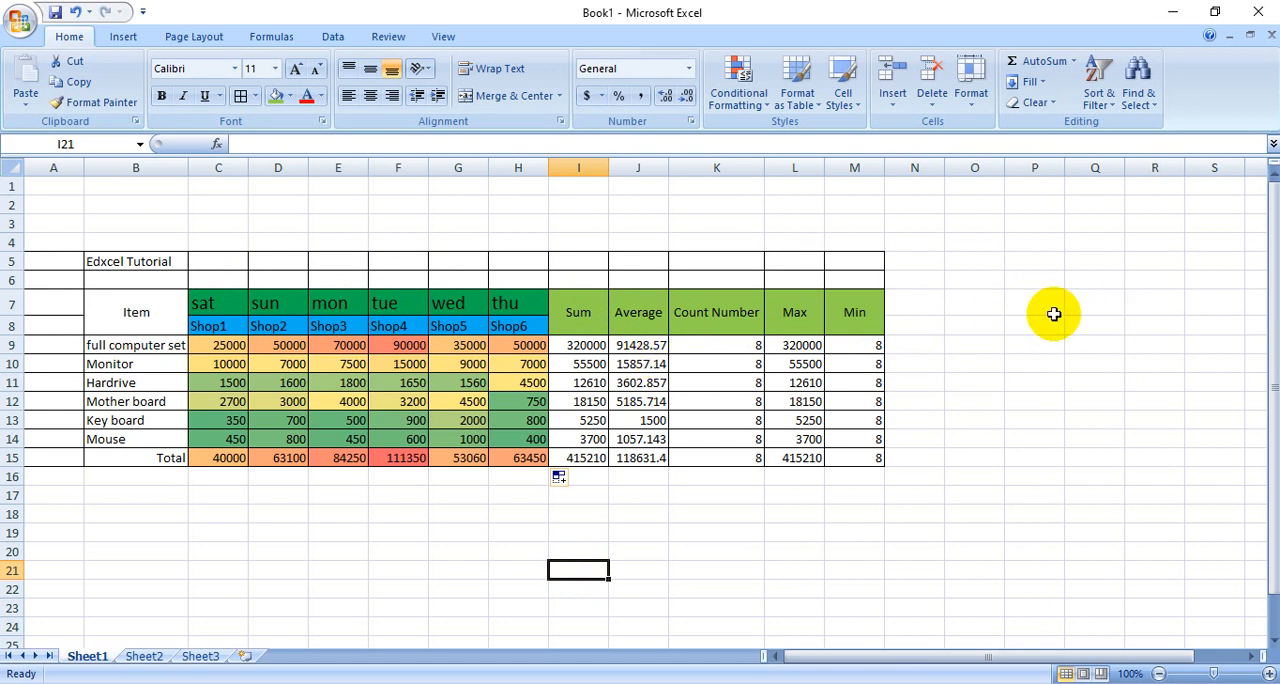
- Enter the label "sum" in Q7, and merge and center it over Q7:Q8 with middle vertical alignment
{"action": "left_click_drag", "start_coordinate": [770, 648], "coordinate": [943, 649]}
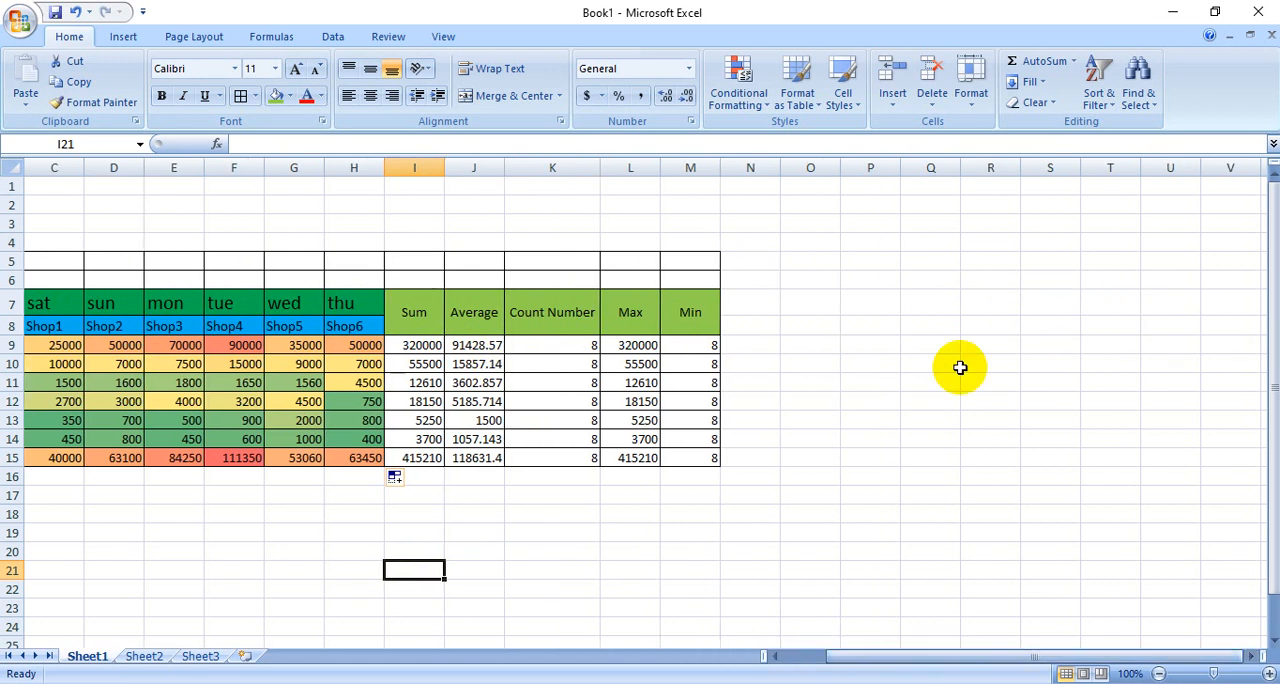
{"action": "left_click", "coordinate": [929, 307]}
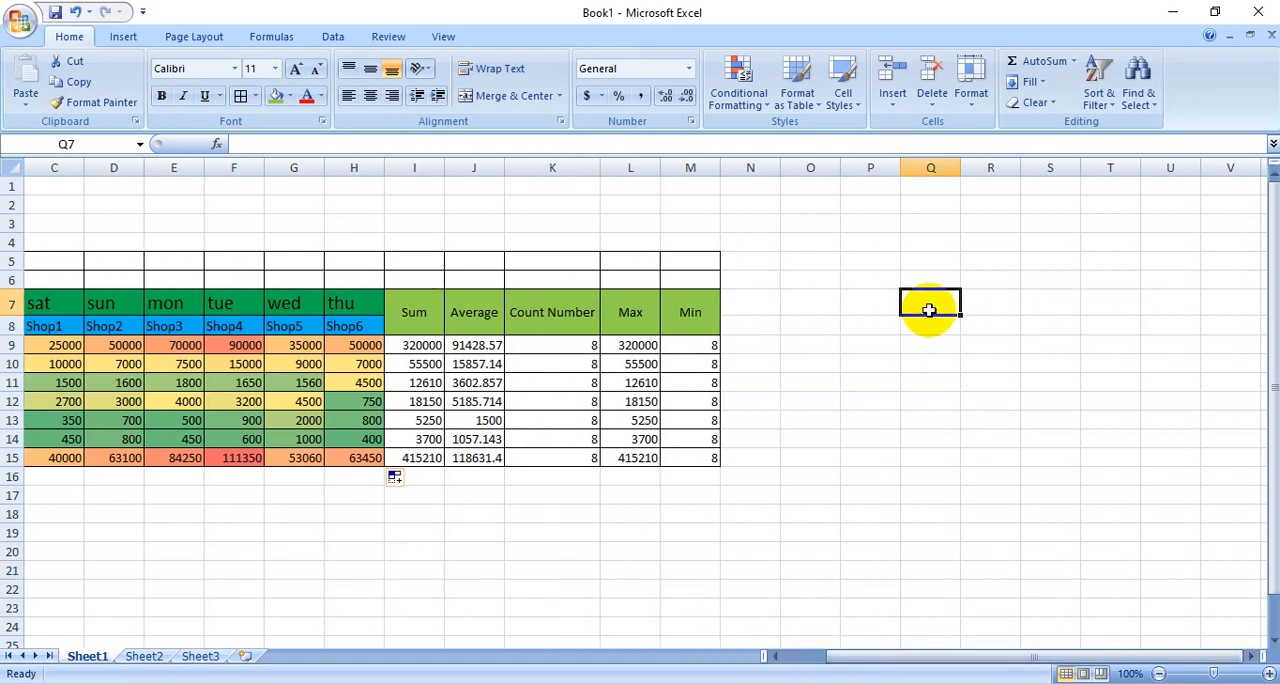
{"action": "type", "text": "sum"}
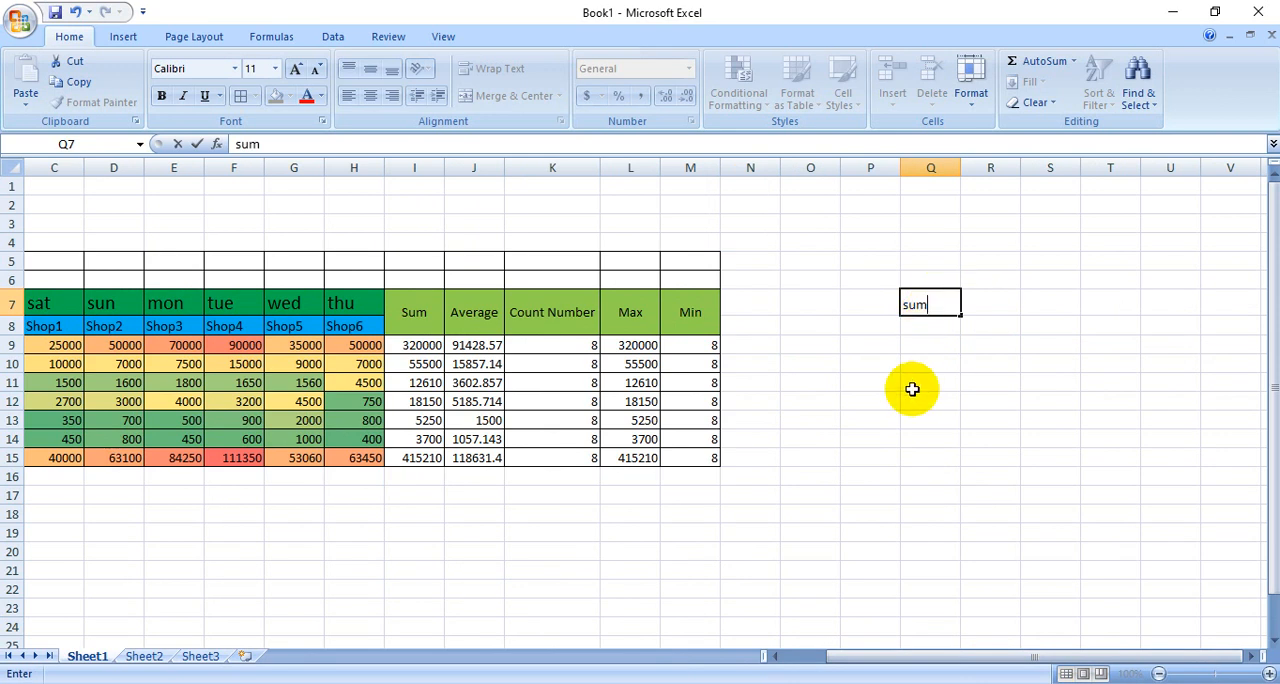
{"action": "left_click", "coordinate": [912, 389]}
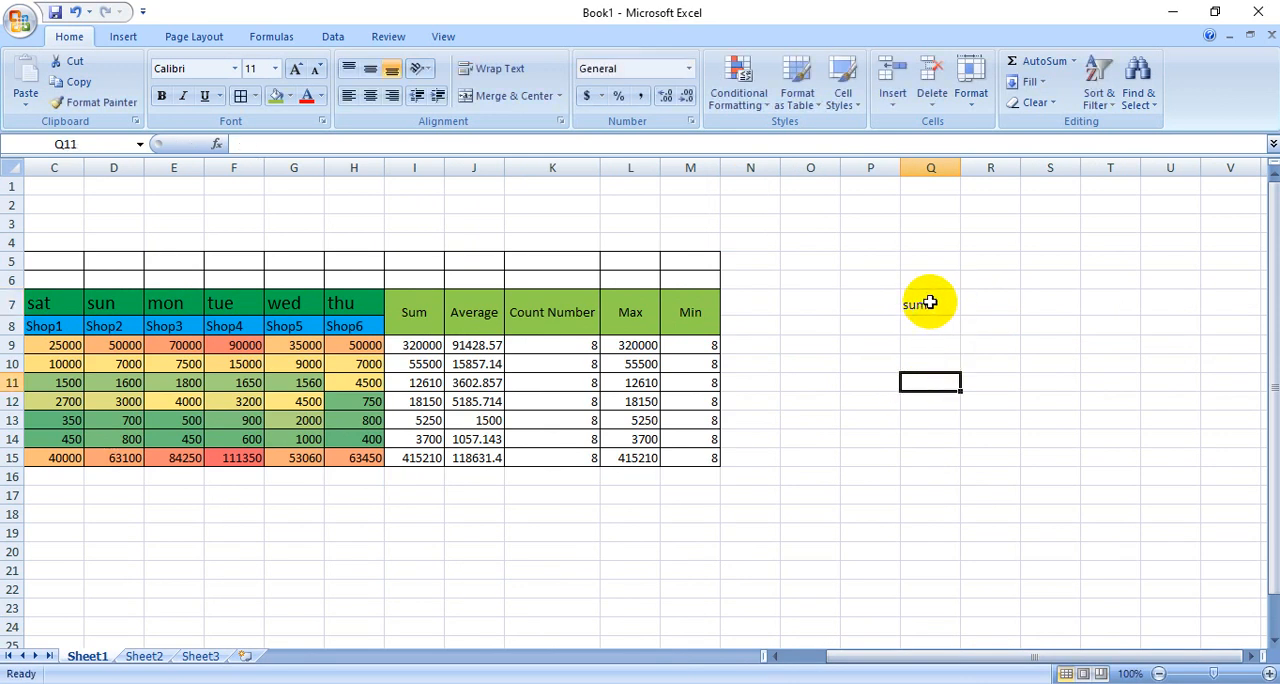
{"action": "left_click_drag", "start_coordinate": [927, 302], "coordinate": [906, 329]}
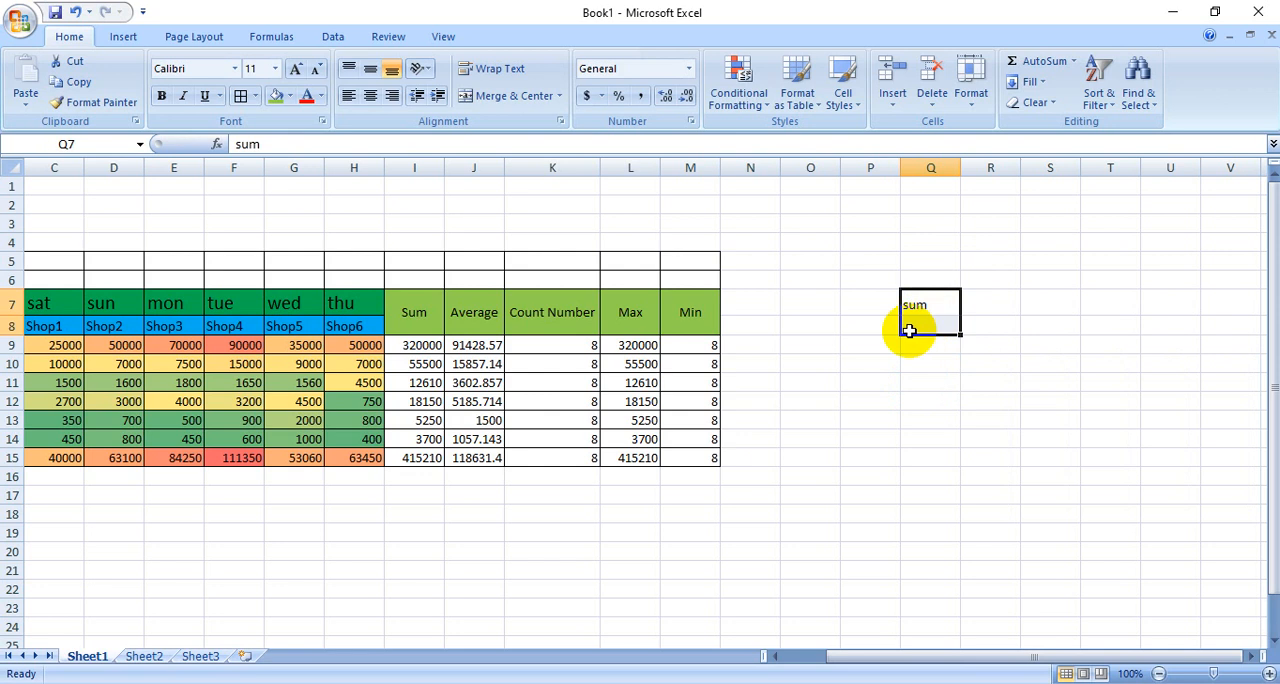
{"action": "left_click", "coordinate": [507, 96]}
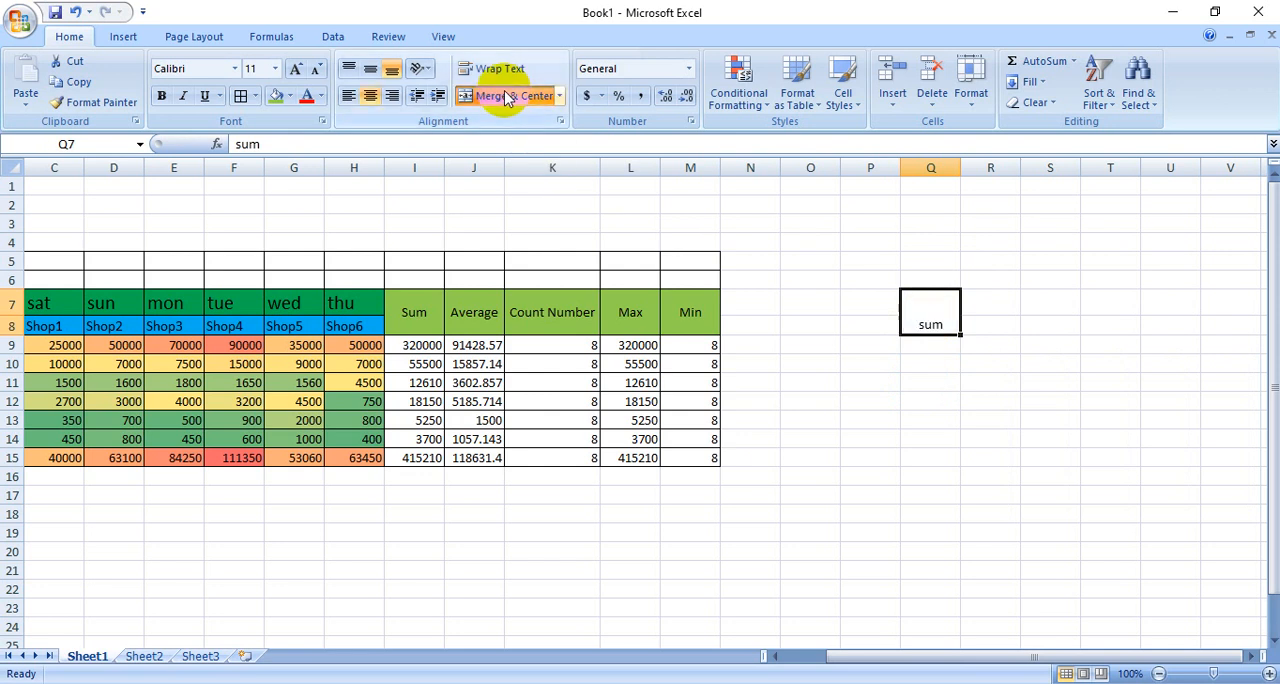
{"action": "left_click", "coordinate": [370, 68]}
- Enter the label "averagec" in R7, merge and center it over R7:R8 with middle alignment, and narrow column R slightly
{"action": "left_click", "coordinate": [994, 298]}
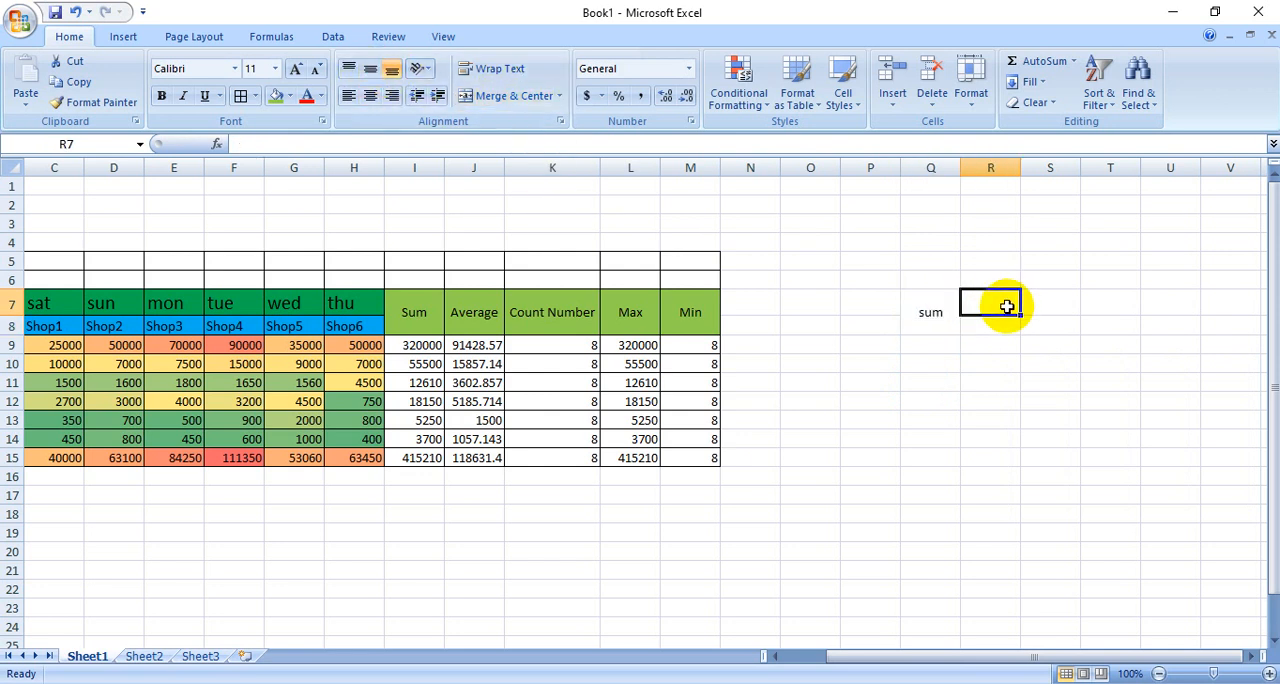
{"action": "type", "text": "averagec"}
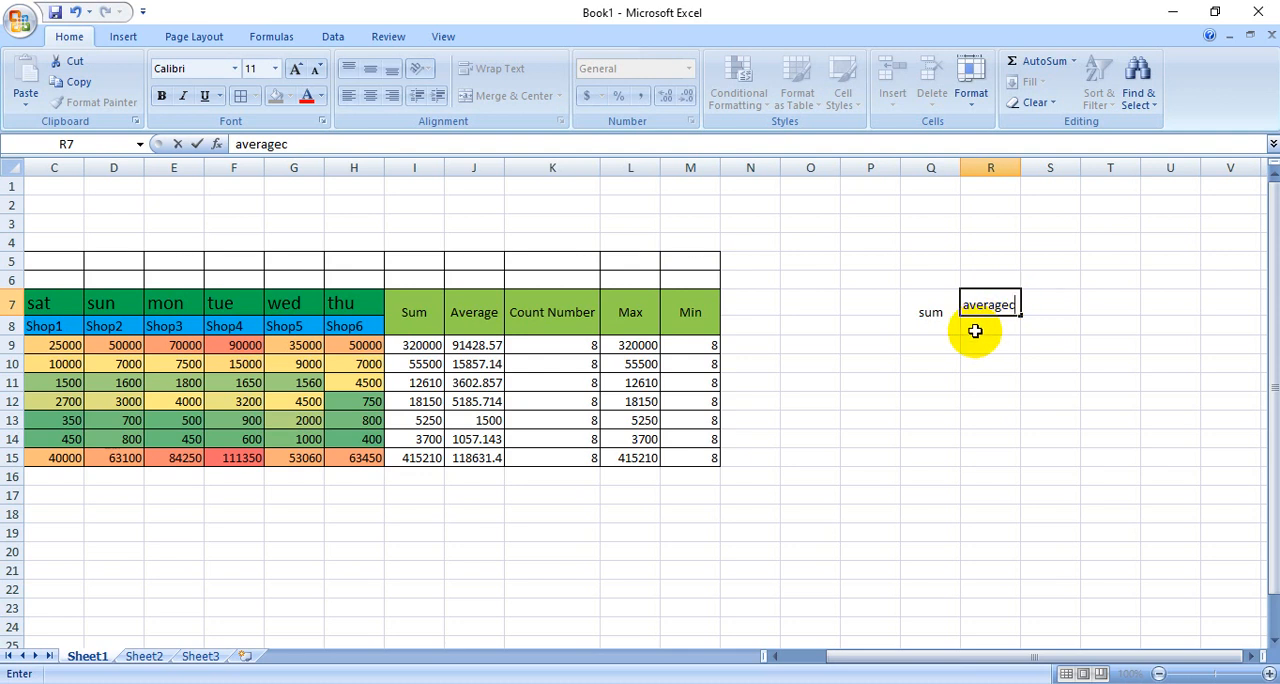
{"action": "key", "text": "Return"}
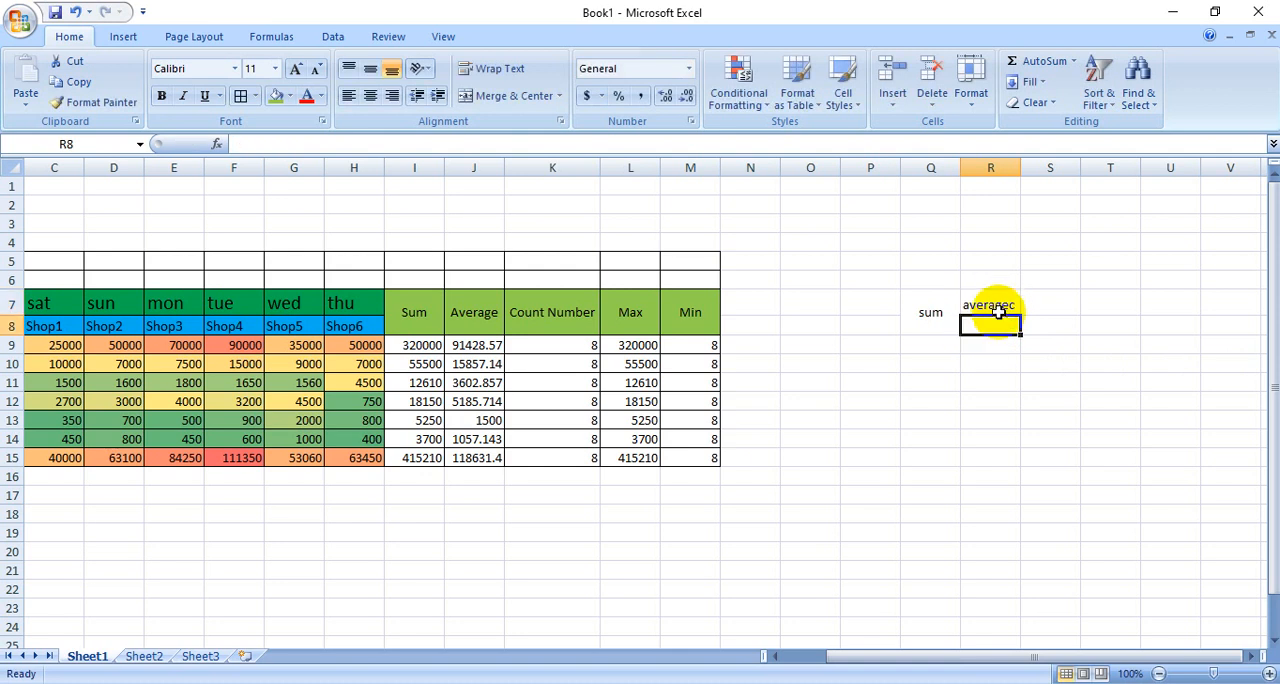
{"action": "left_click_drag", "start_coordinate": [997, 303], "coordinate": [997, 320]}
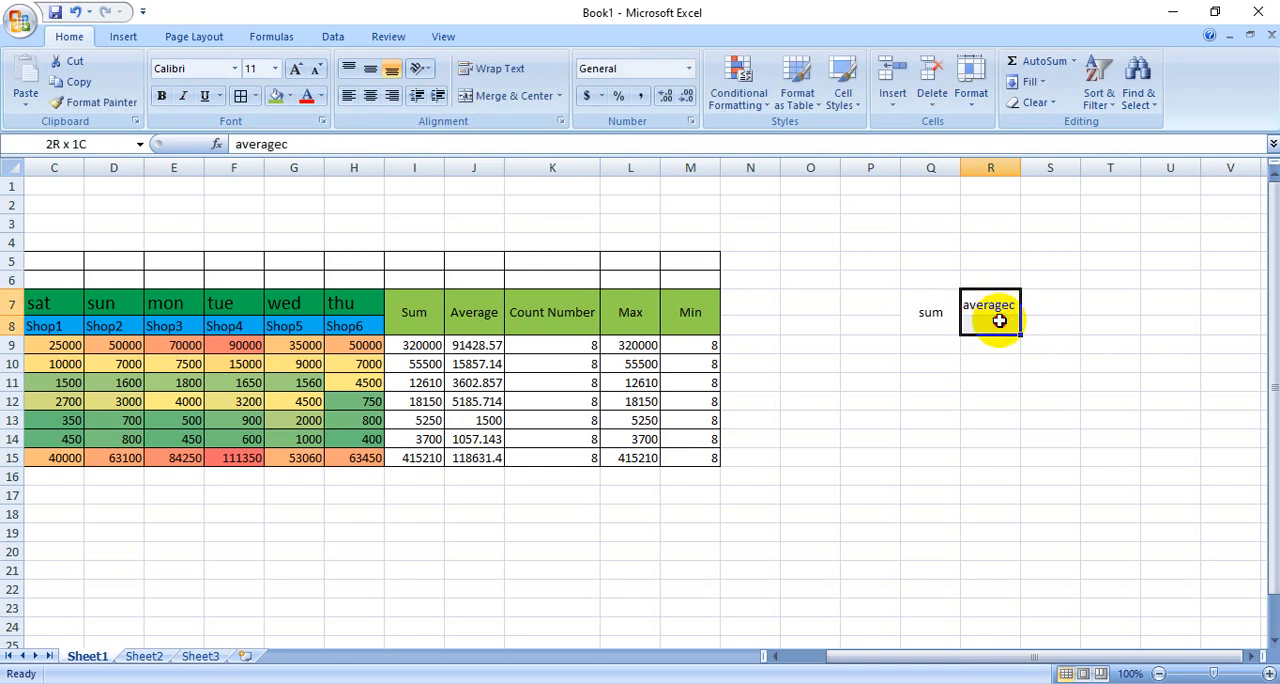
{"action": "left_click", "coordinate": [504, 98]}
{"action": "left_click", "coordinate": [370, 68]}
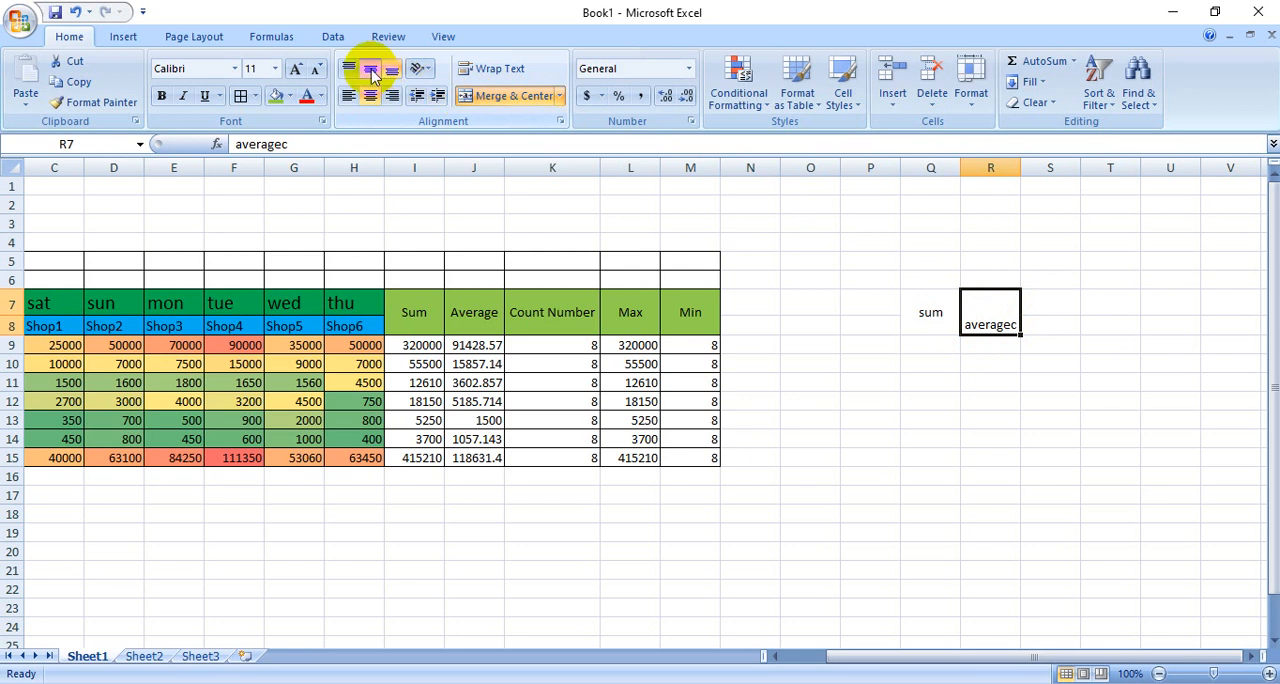
{"action": "left_click", "coordinate": [988, 416]}
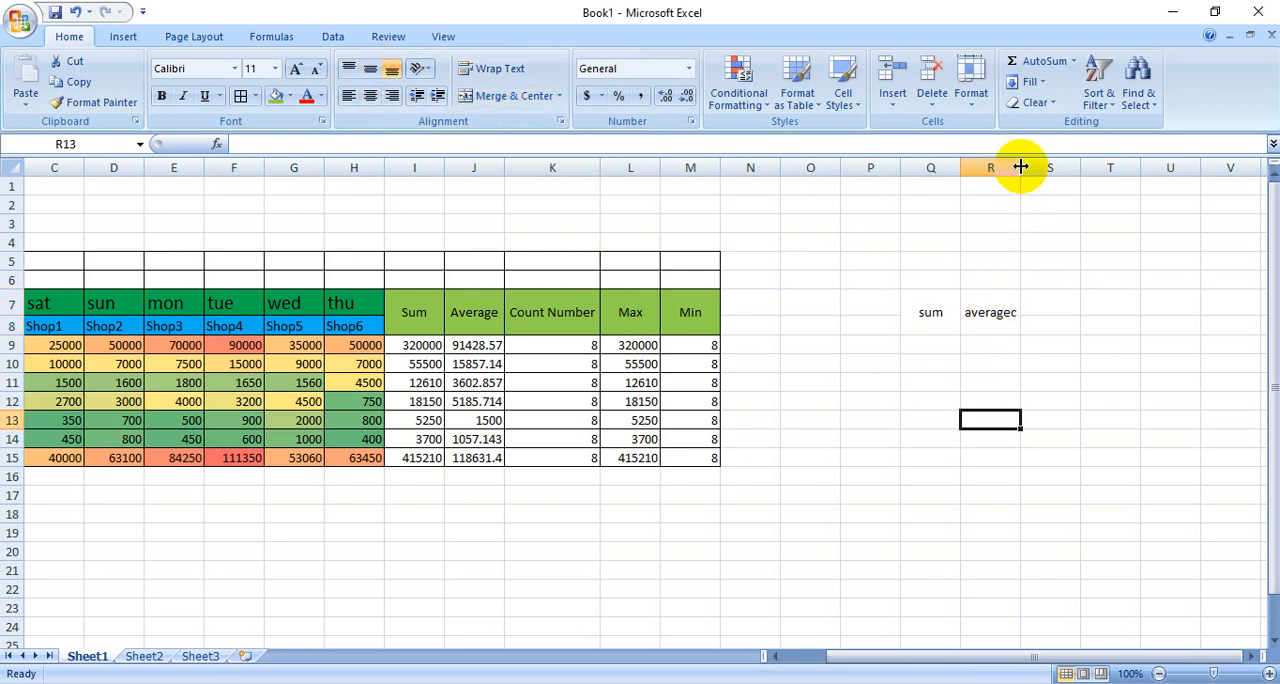
{"action": "left_click_drag", "start_coordinate": [1020, 166], "coordinate": [1018, 166]}
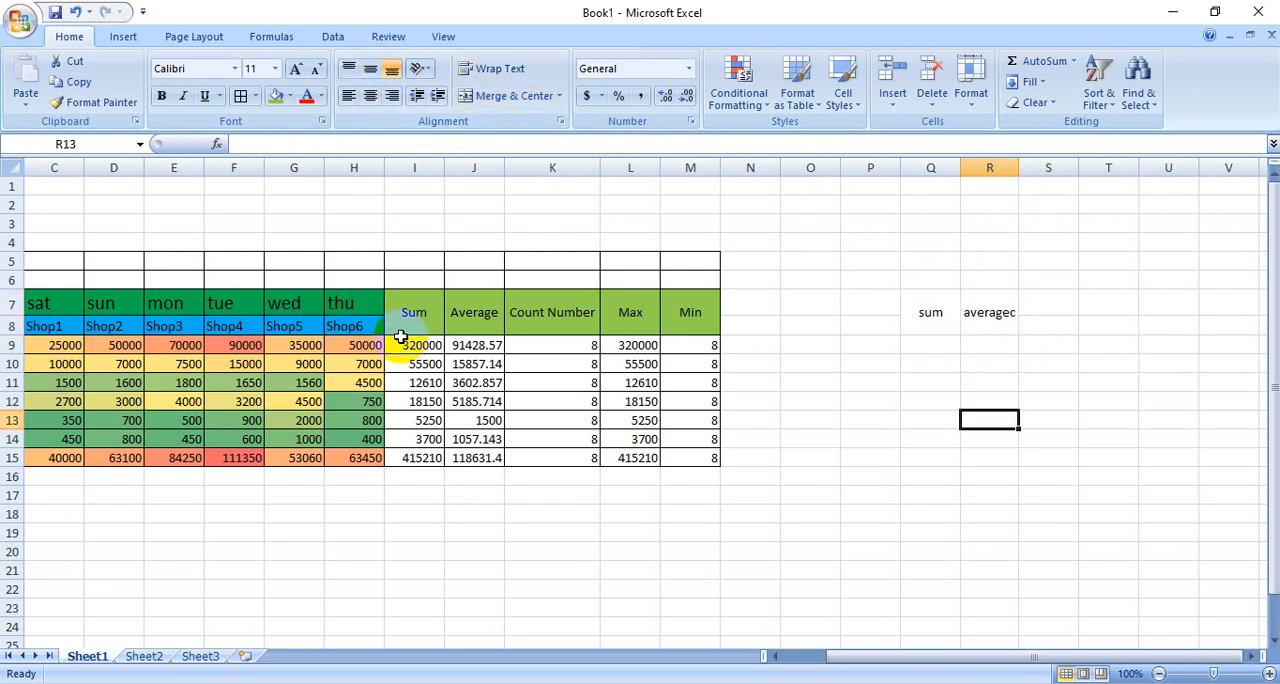
- Copy the Count Number, Max and Min headings from K7:M8 and paste them into S7:U8
{"action": "left_click_drag", "start_coordinate": [522, 313], "coordinate": [690, 318]}
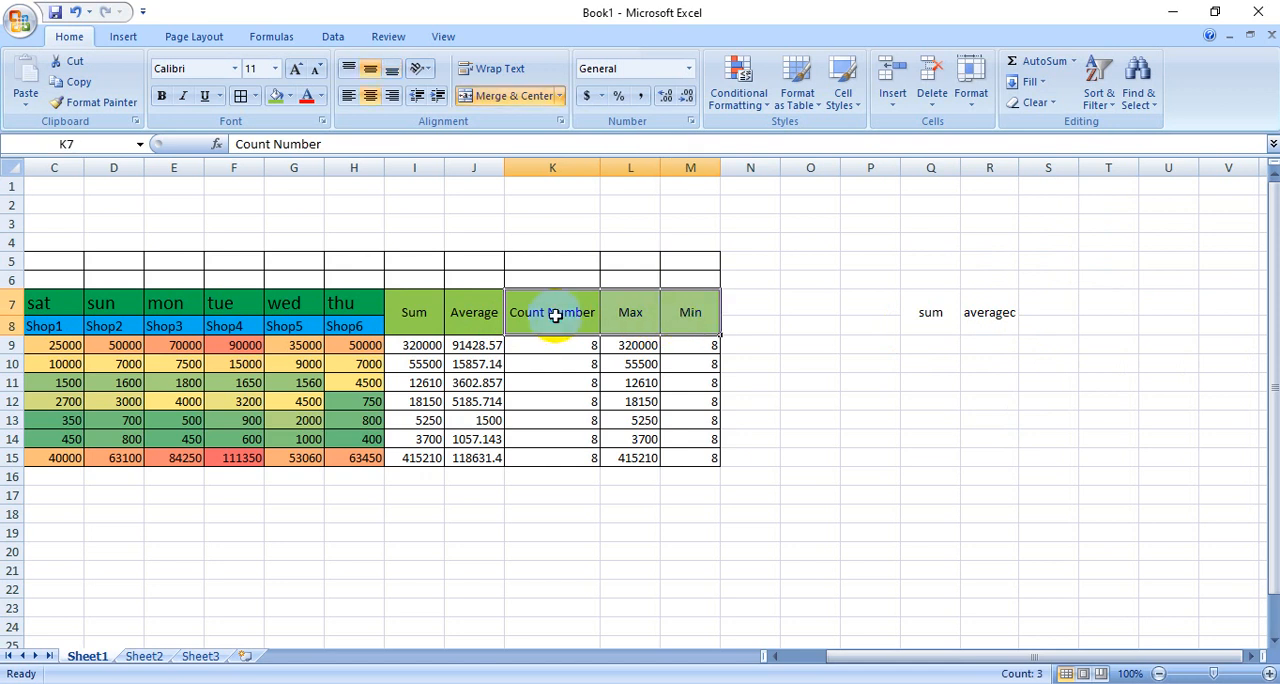
{"action": "right_click", "coordinate": [557, 320]}
{"action": "left_click", "coordinate": [603, 352]}
{"action": "left_click", "coordinate": [1049, 311]}
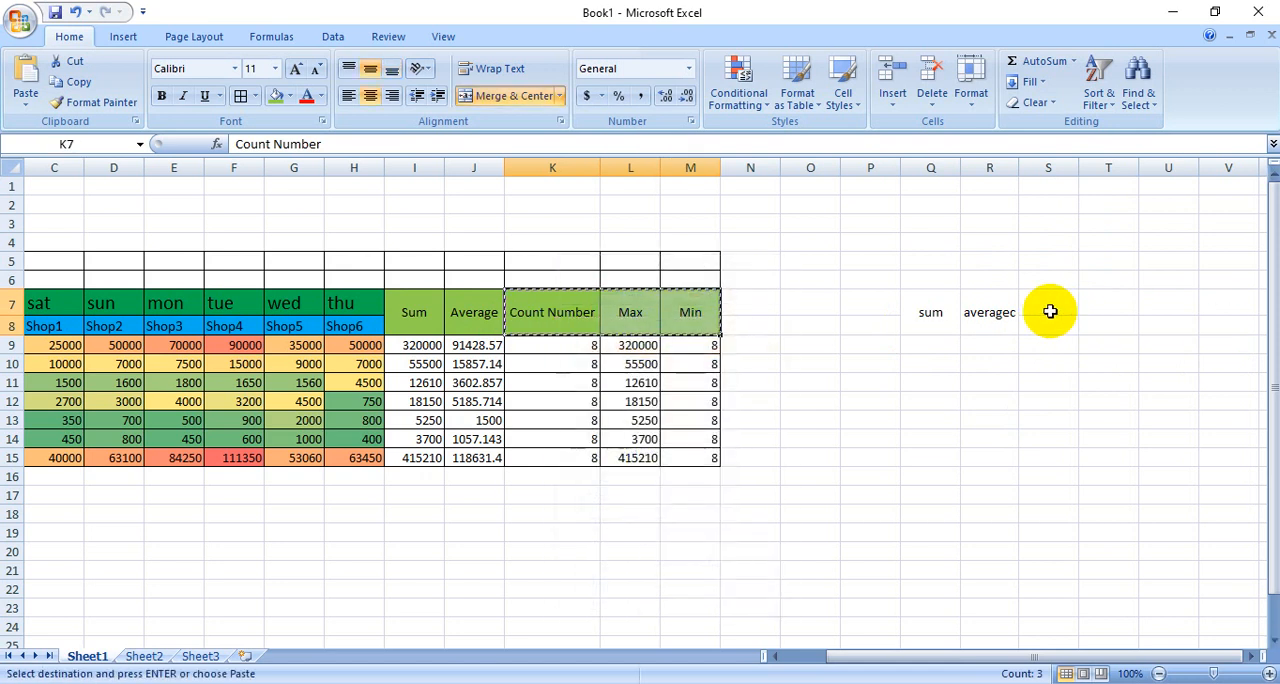
{"action": "right_click", "coordinate": [1049, 311]}
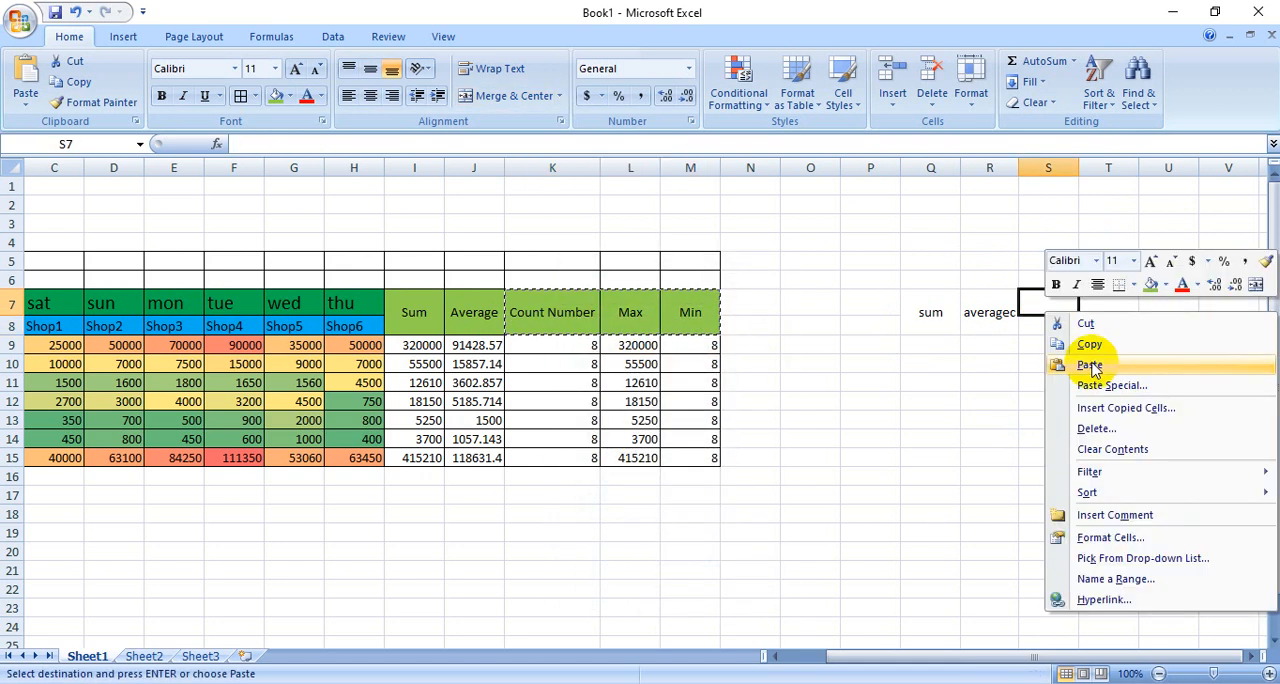
{"action": "left_click", "coordinate": [1090, 362]}
{"action": "left_click", "coordinate": [1160, 420]}
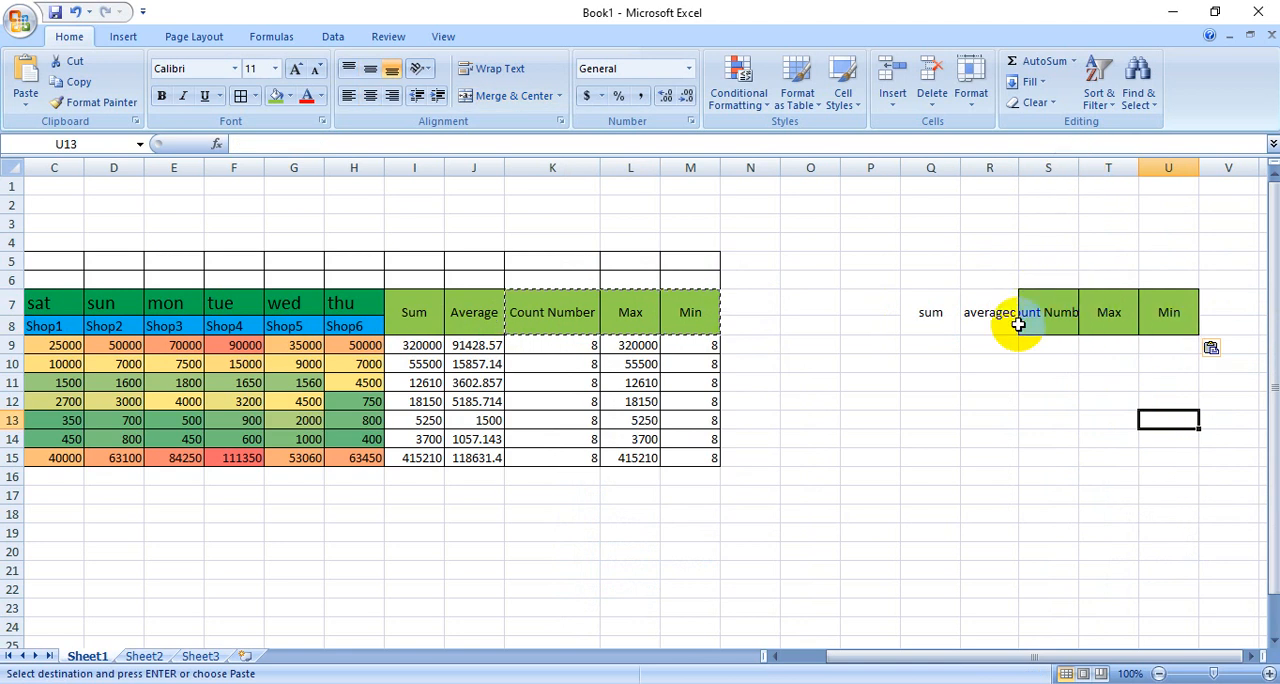
- Fit column S to the Count Number heading and narrow columns T and U to suit the Max and Min headings
{"action": "double_click", "coordinate": [1078, 165]}
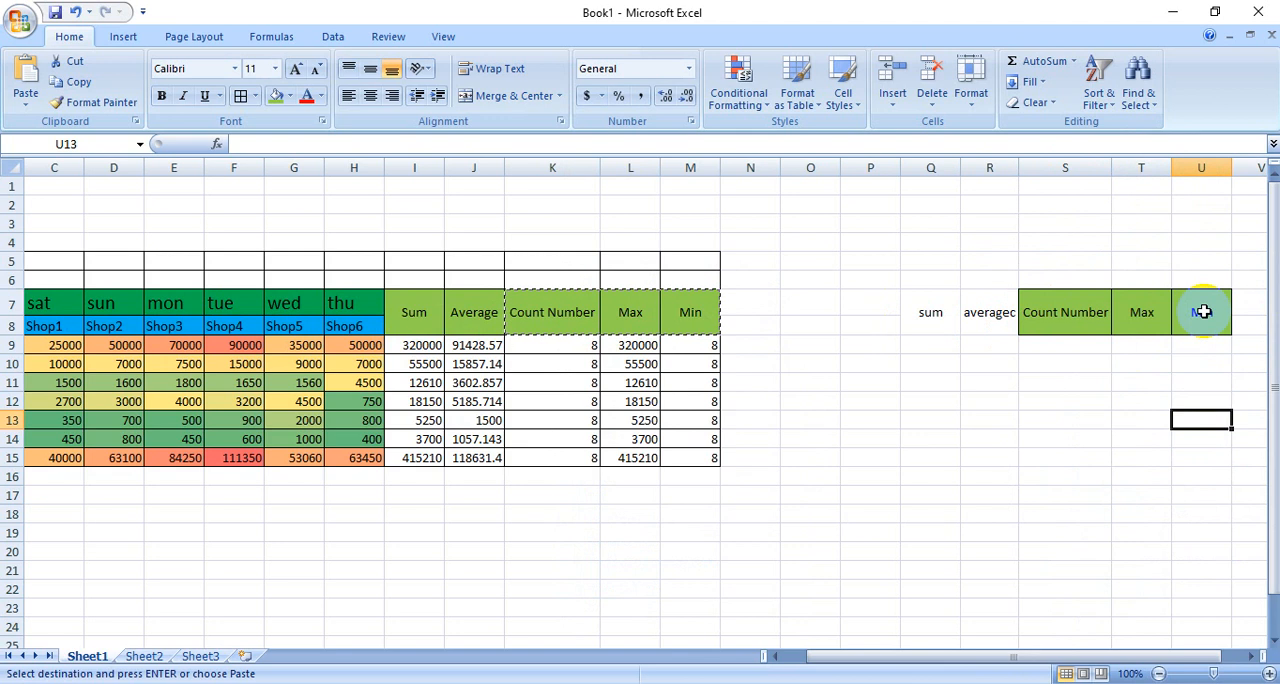
{"action": "left_click_drag", "start_coordinate": [1170, 166], "coordinate": [1140, 250]}
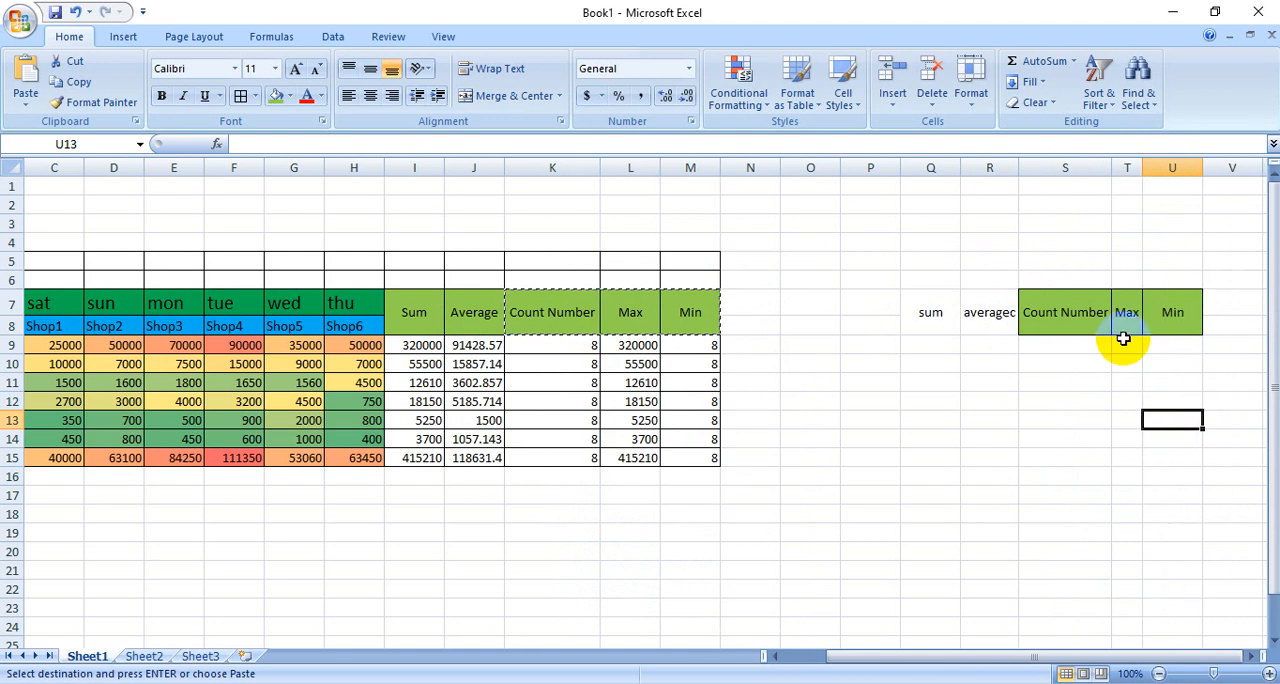
{"action": "left_click_drag", "start_coordinate": [1203, 168], "coordinate": [1172, 170]}
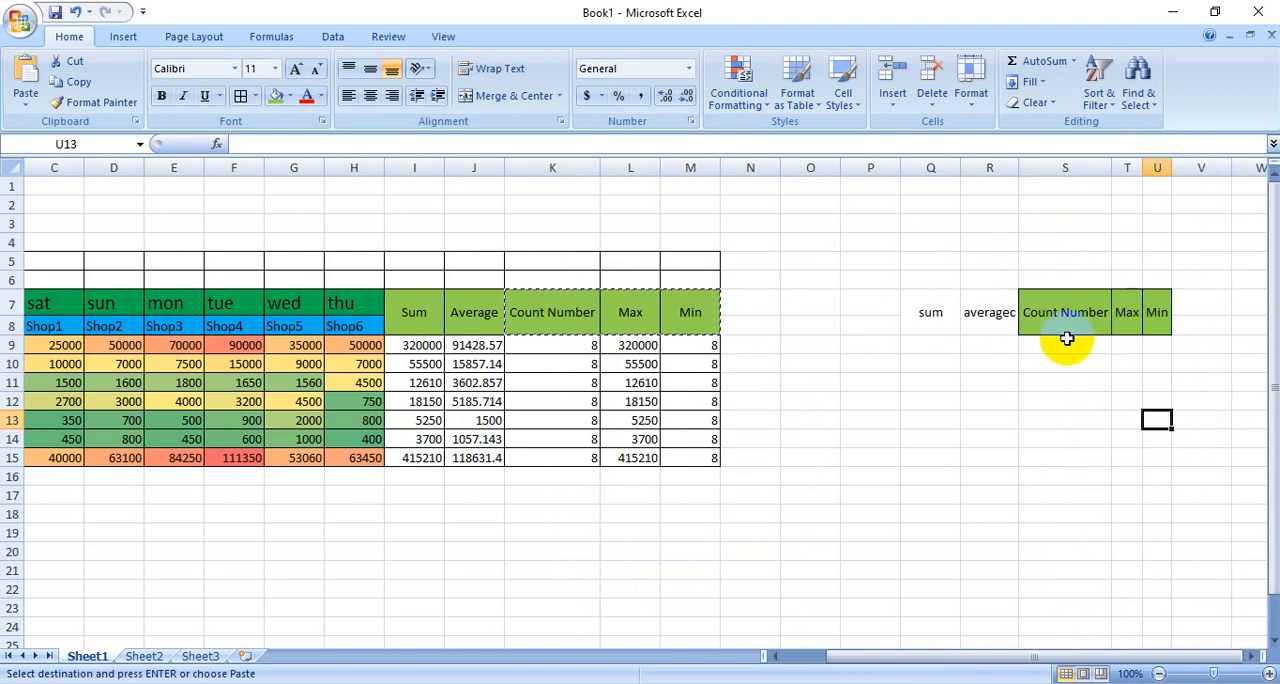
- Fill the second heading block Q7:U8 with the same light green as the main table's summary headings
{"action": "left_click_drag", "start_coordinate": [931, 314], "coordinate": [1150, 312]}
{"action": "left_click", "coordinate": [276, 96]}
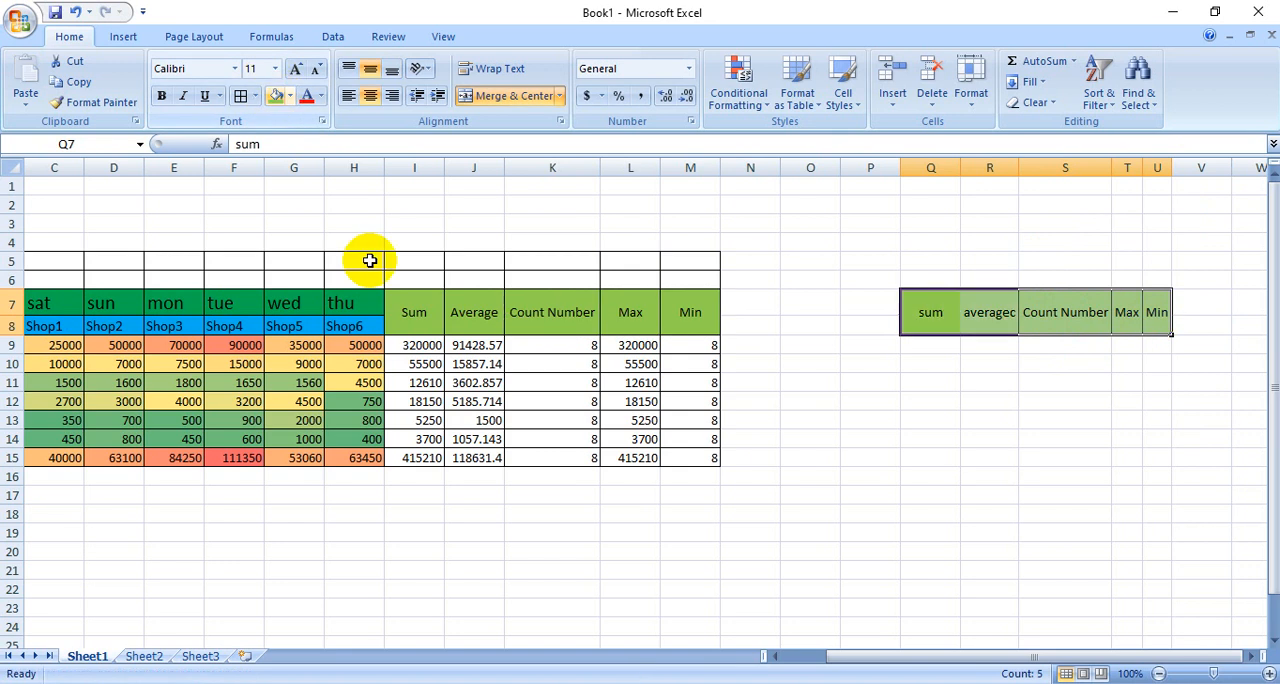
{"action": "left_click", "coordinate": [990, 512]}
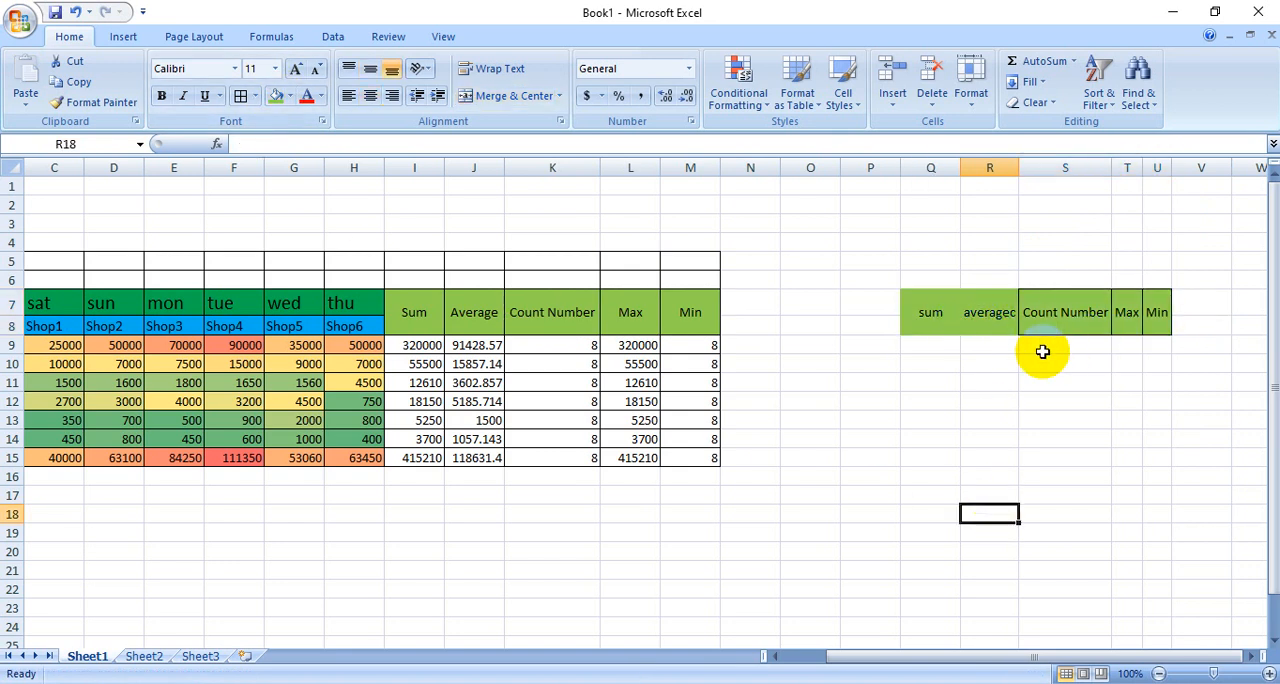
- Set the font size of the empty cell R18 to 12 and look through the available fonts without choosing one
{"action": "left_click", "coordinate": [298, 70]}
{"action": "left_click", "coordinate": [298, 70]}
{"action": "left_click", "coordinate": [298, 70]}
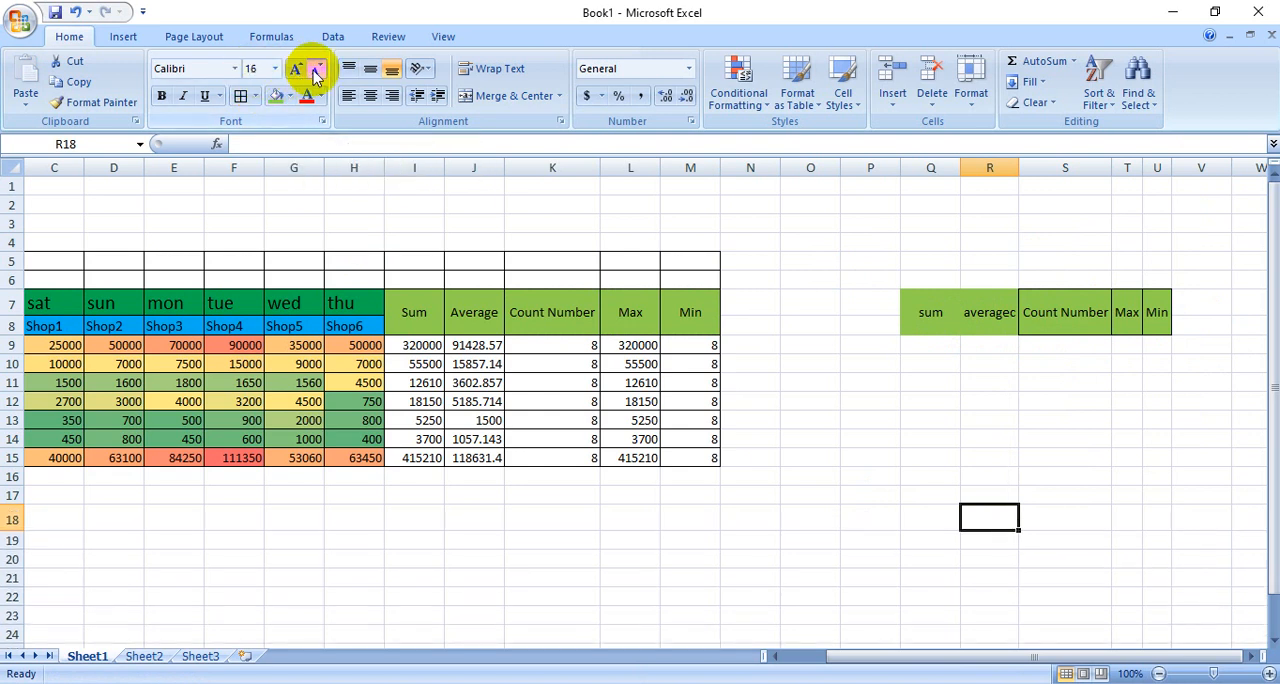
{"action": "left_click", "coordinate": [315, 69]}
{"action": "left_click", "coordinate": [315, 69]}
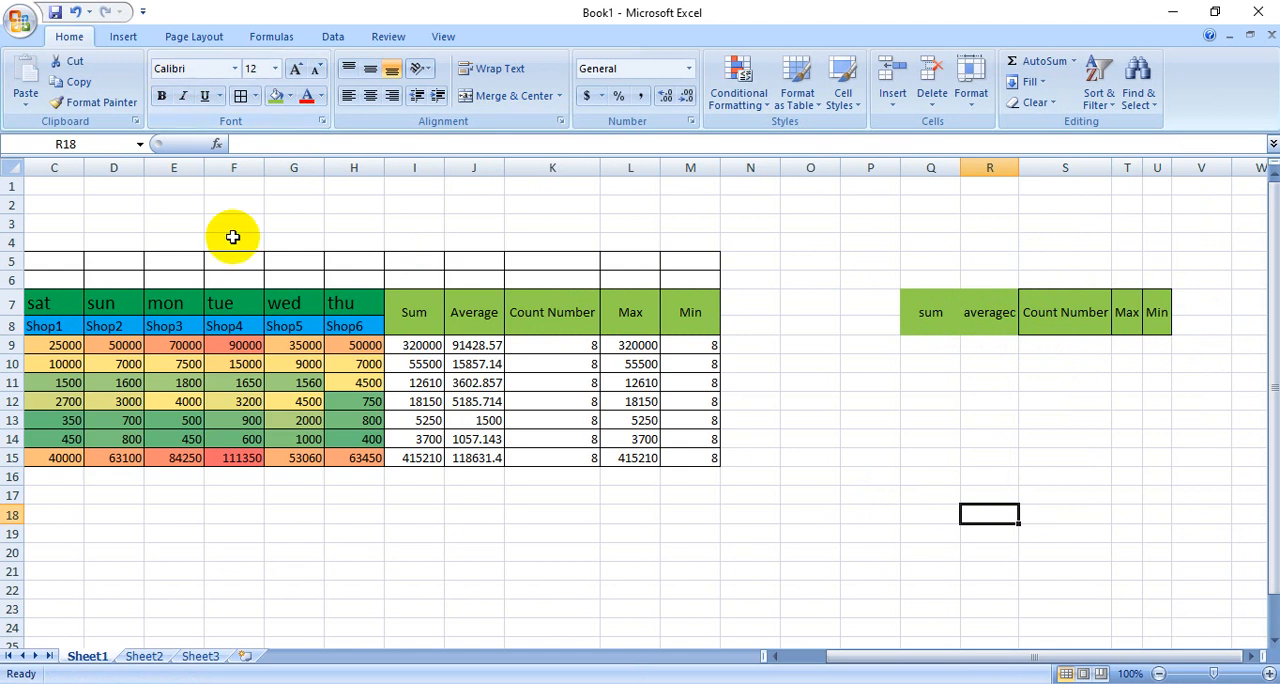
{"action": "left_click", "coordinate": [235, 70]}
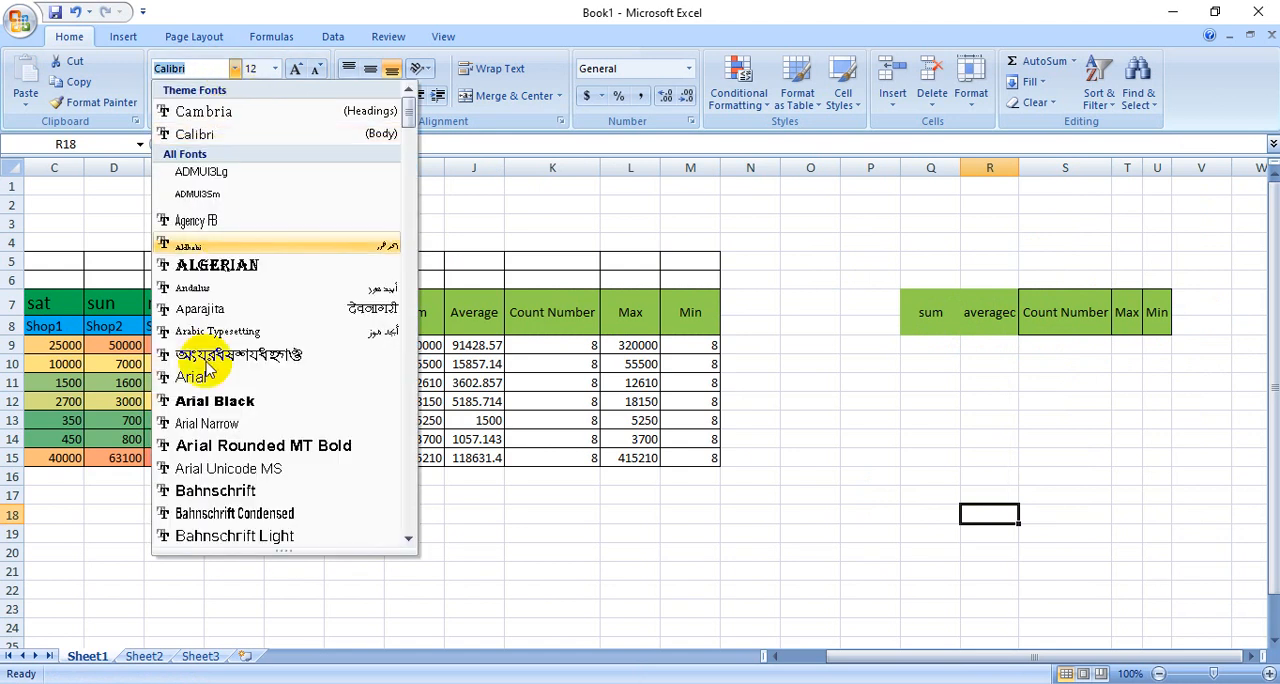
{"action": "left_click", "coordinate": [466, 162]}
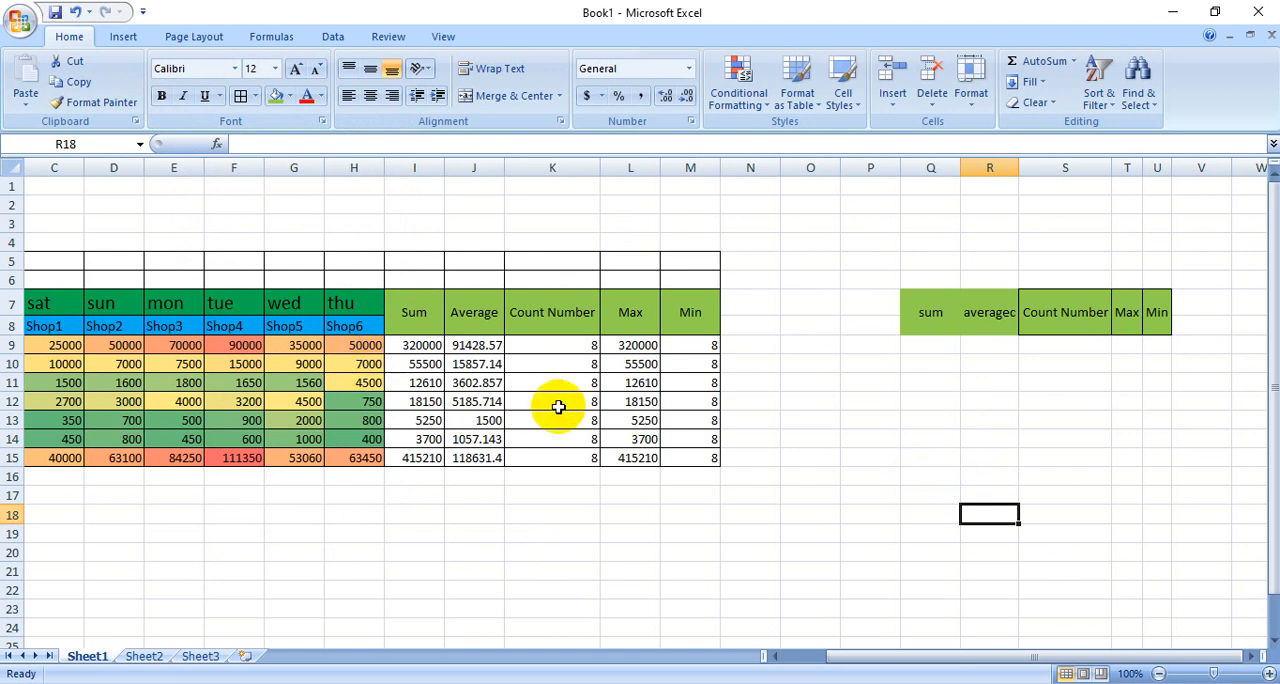
- Merge and center the title "Edxcel Tutorial" over B5:M6 with middle vertical alignment
{"action": "left_click_drag", "start_coordinate": [914, 656], "coordinate": [840, 658]}
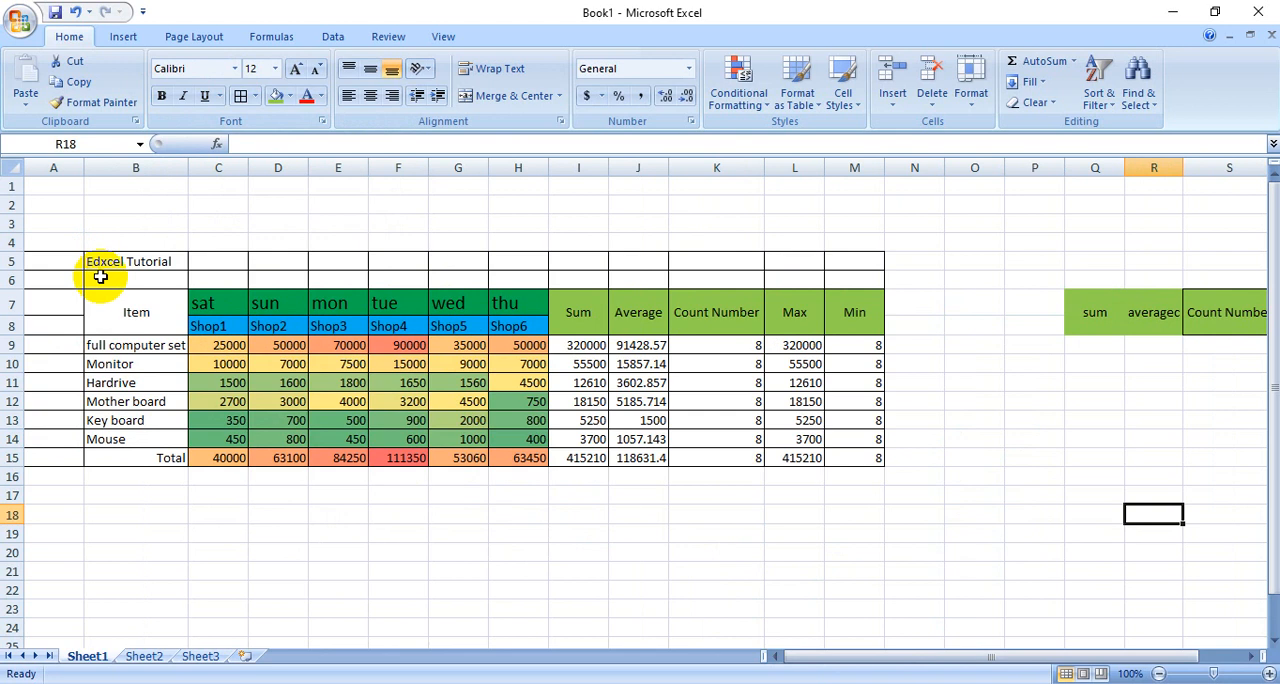
{"action": "left_click", "coordinate": [478, 590]}
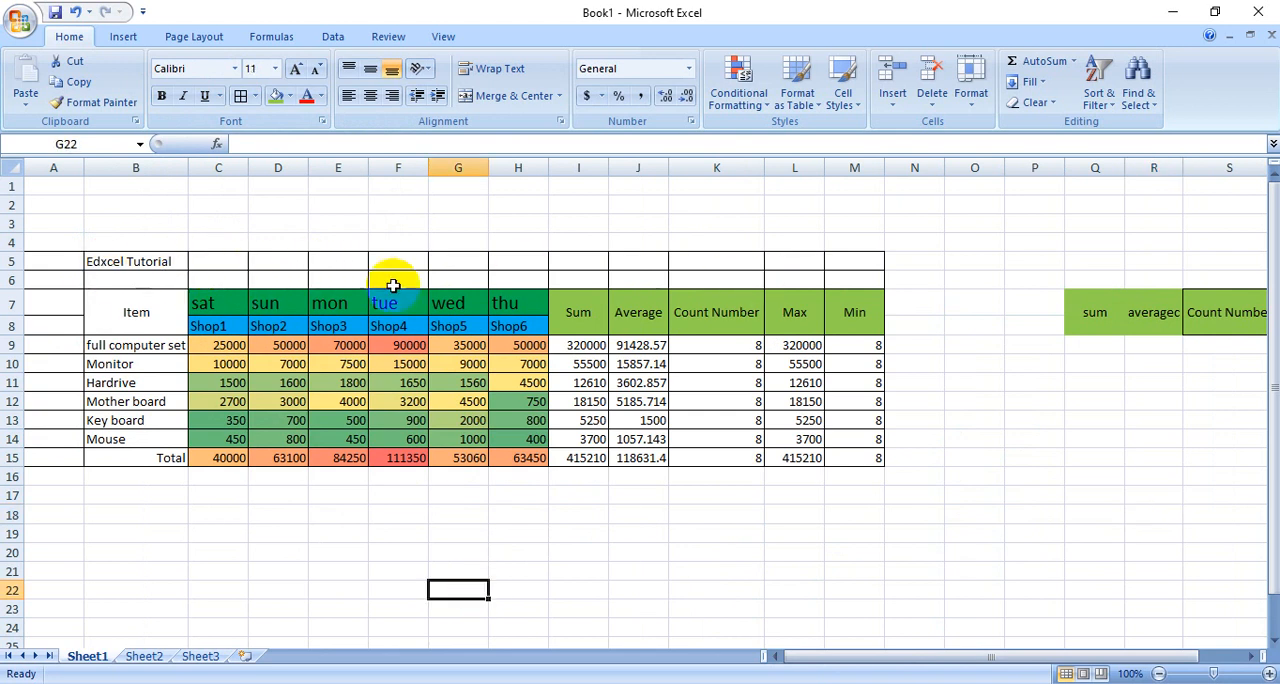
{"action": "left_click", "coordinate": [170, 266]}
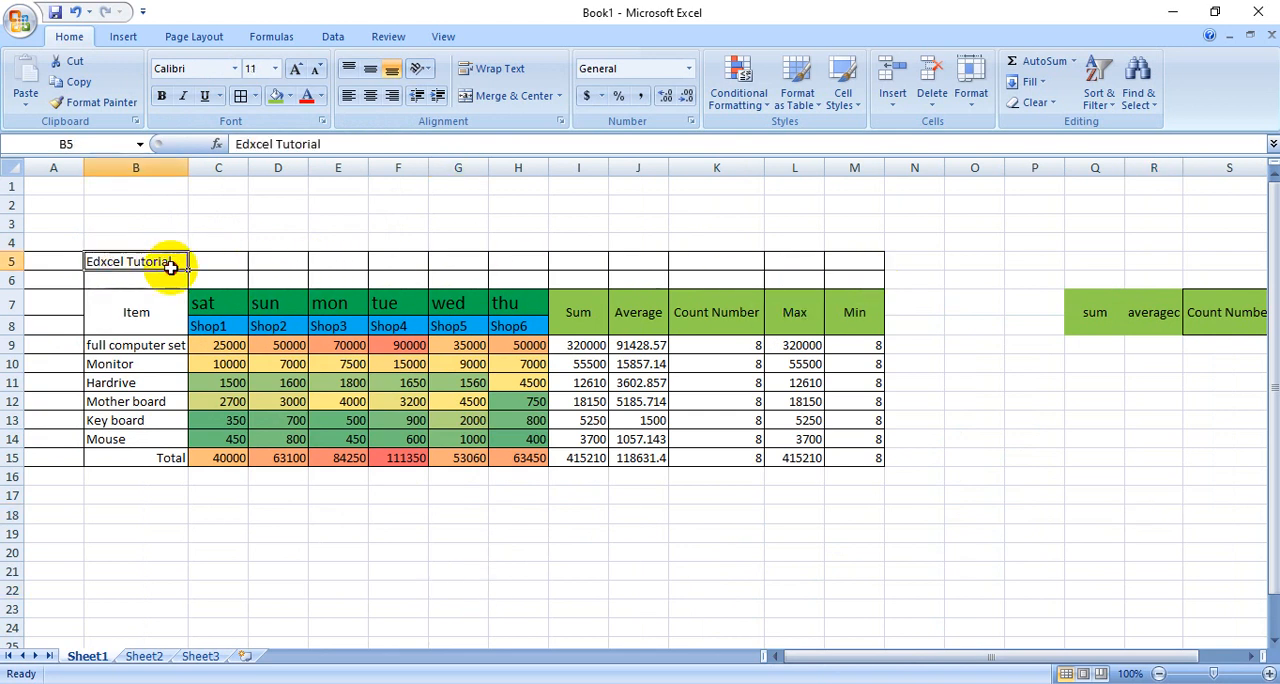
{"action": "left_click_drag", "start_coordinate": [170, 266], "coordinate": [846, 274]}
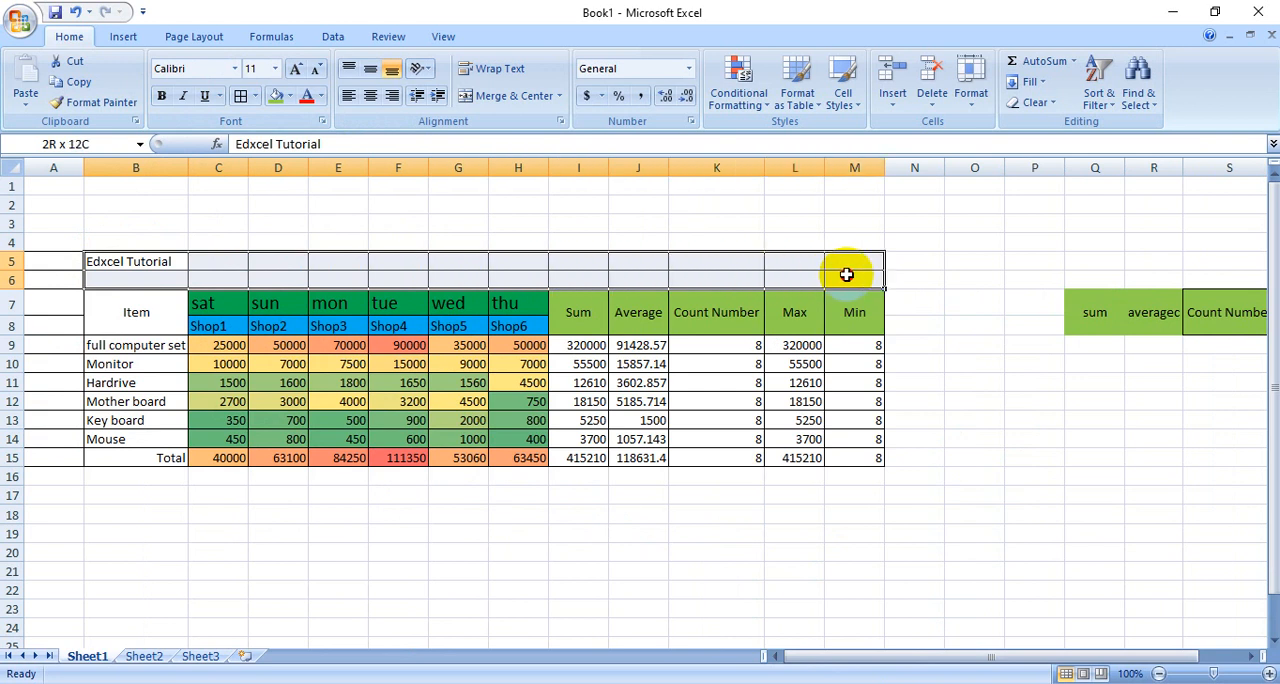
{"action": "left_click", "coordinate": [467, 96]}
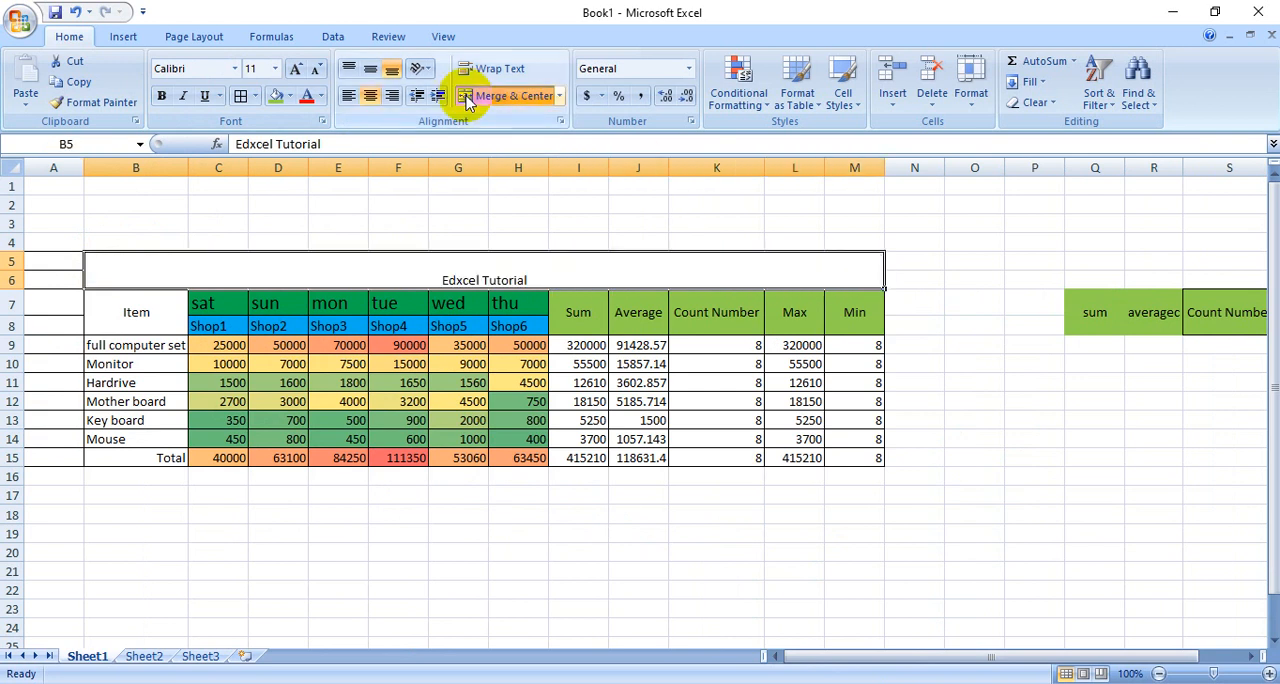
{"action": "left_click", "coordinate": [368, 70]}
- Enlarge the "Edxcel Tutorial" title to font size 36 and make row 6 slightly taller to fit it
{"action": "left_click", "coordinate": [297, 69]}
{"action": "left_click", "coordinate": [297, 69]}
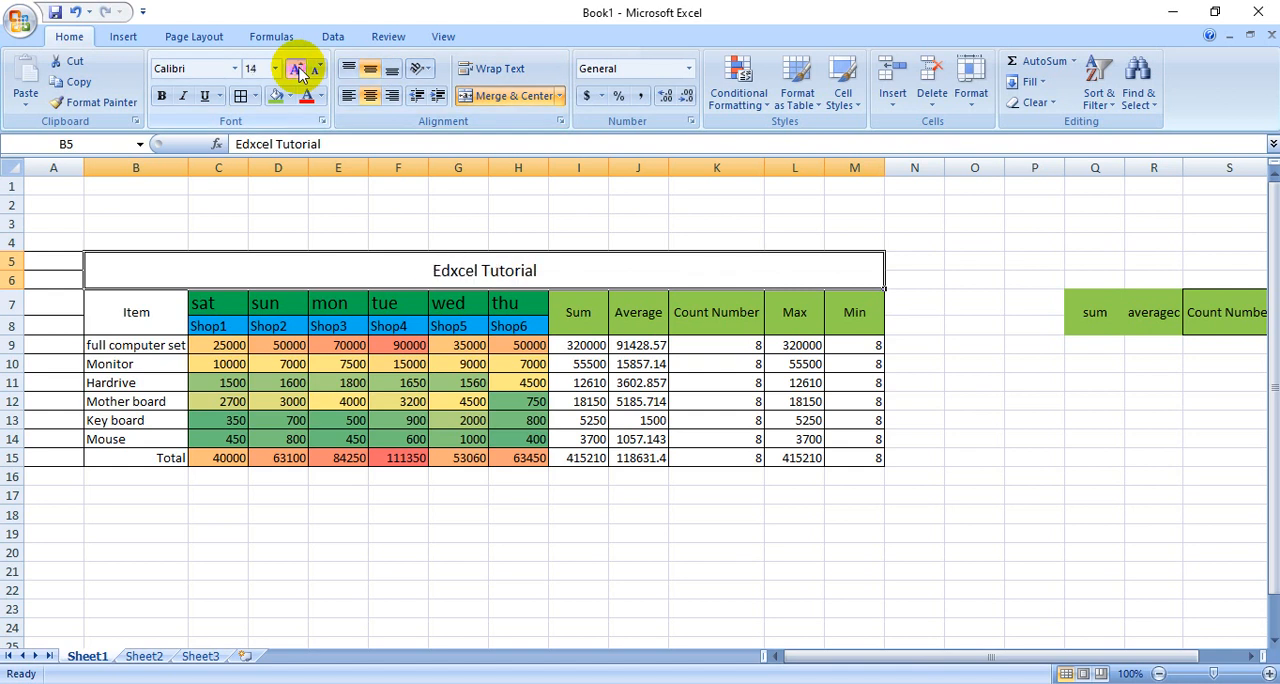
{"action": "left_click", "coordinate": [297, 69]}
{"action": "left_click", "coordinate": [297, 69]}
{"action": "left_click", "coordinate": [297, 69]}
{"action": "left_click", "coordinate": [297, 69]}
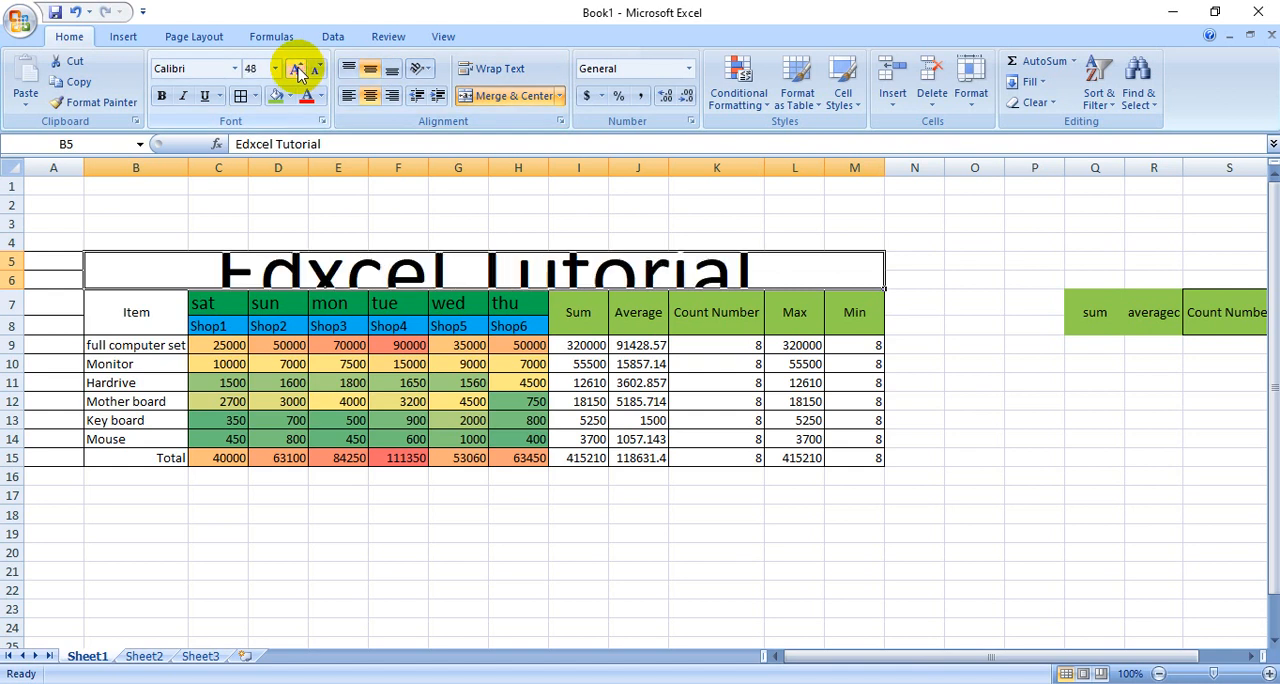
{"action": "left_click", "coordinate": [297, 69]}
{"action": "left_click", "coordinate": [318, 69]}
{"action": "left_click", "coordinate": [318, 69]}
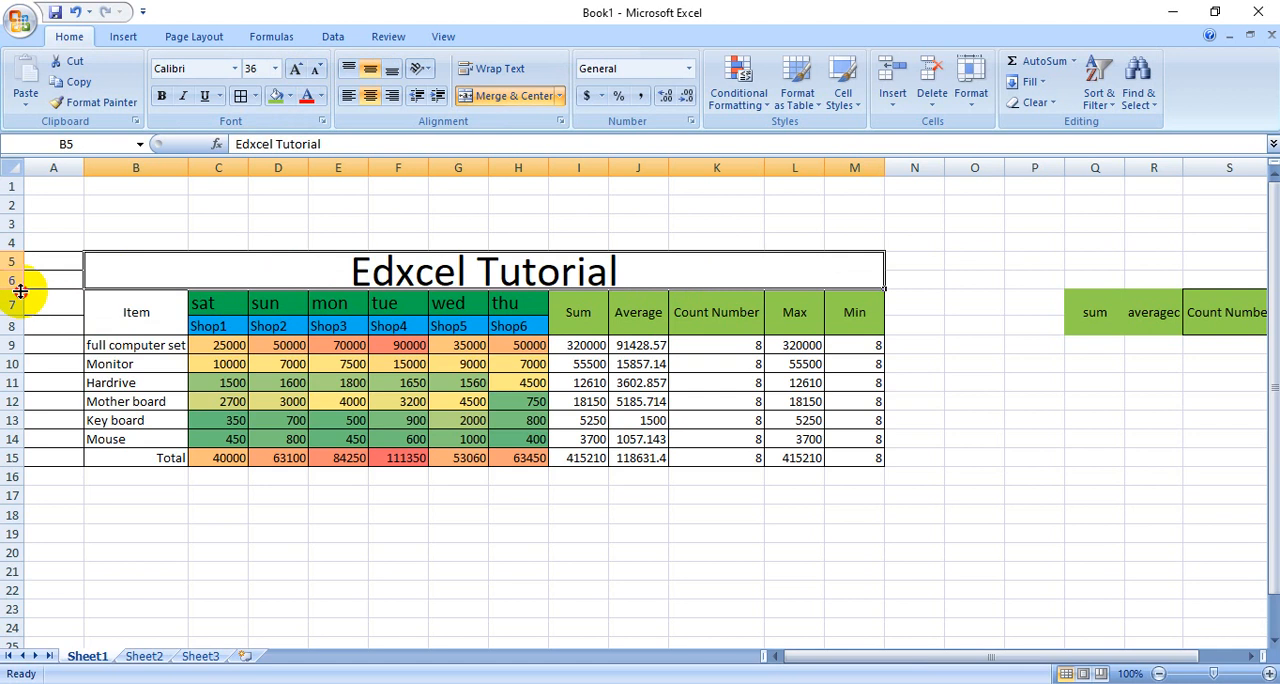
{"action": "left_click_drag", "start_coordinate": [20, 290], "coordinate": [18, 300]}
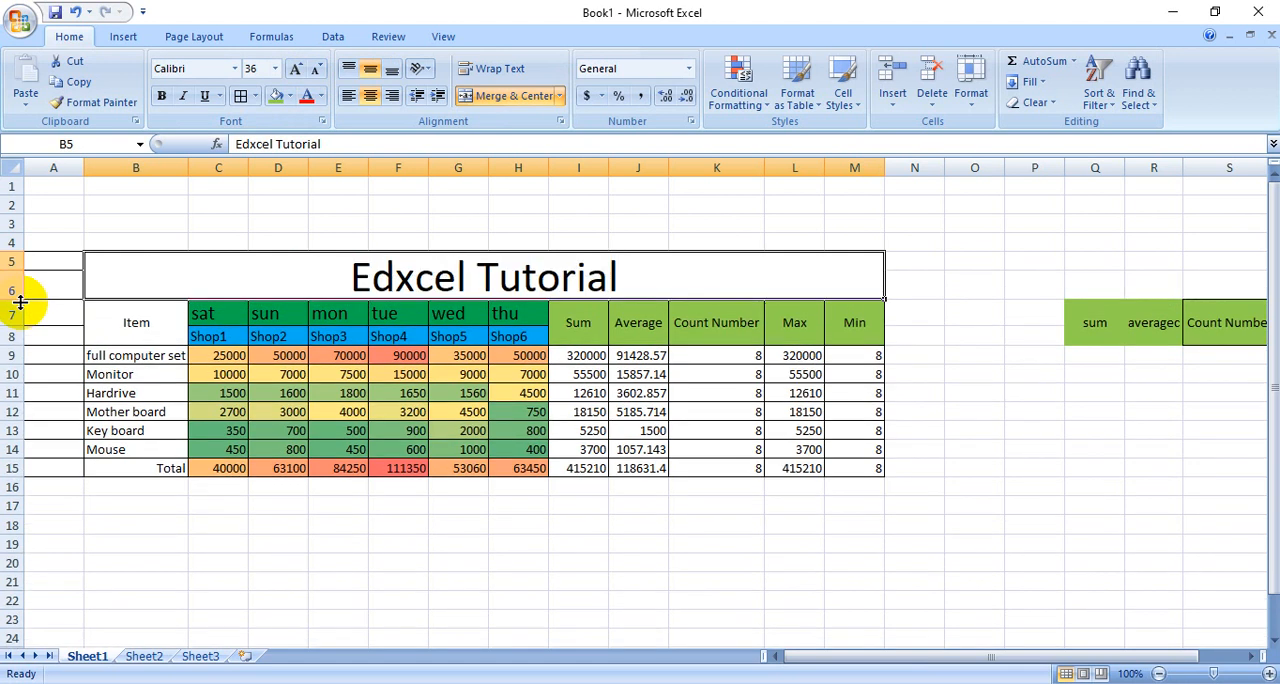
- Make the "Edxcel Tutorial" title text bold and color it dark blue
{"action": "double_click", "coordinate": [330, 274]}
{"action": "left_click_drag", "start_coordinate": [337, 277], "coordinate": [666, 283]}
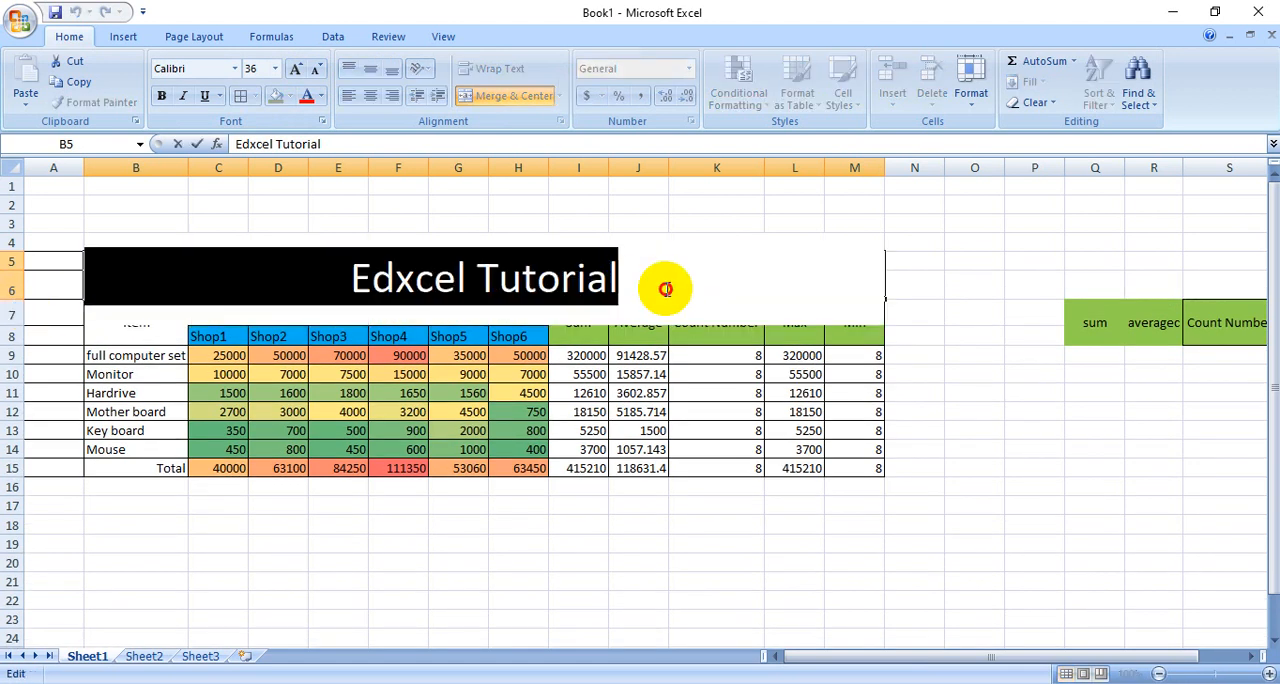
{"action": "left_click", "coordinate": [162, 96]}
{"action": "left_click", "coordinate": [321, 96]}
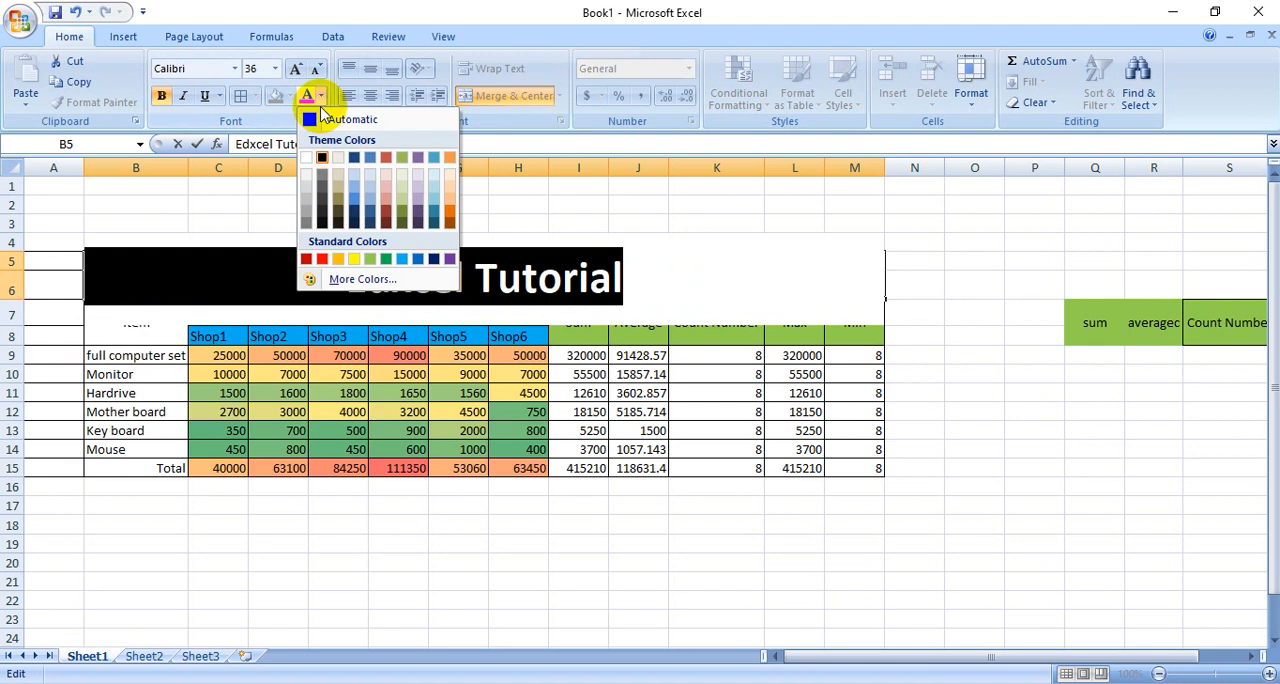
{"action": "left_click", "coordinate": [432, 262]}
{"action": "left_click", "coordinate": [680, 598]}
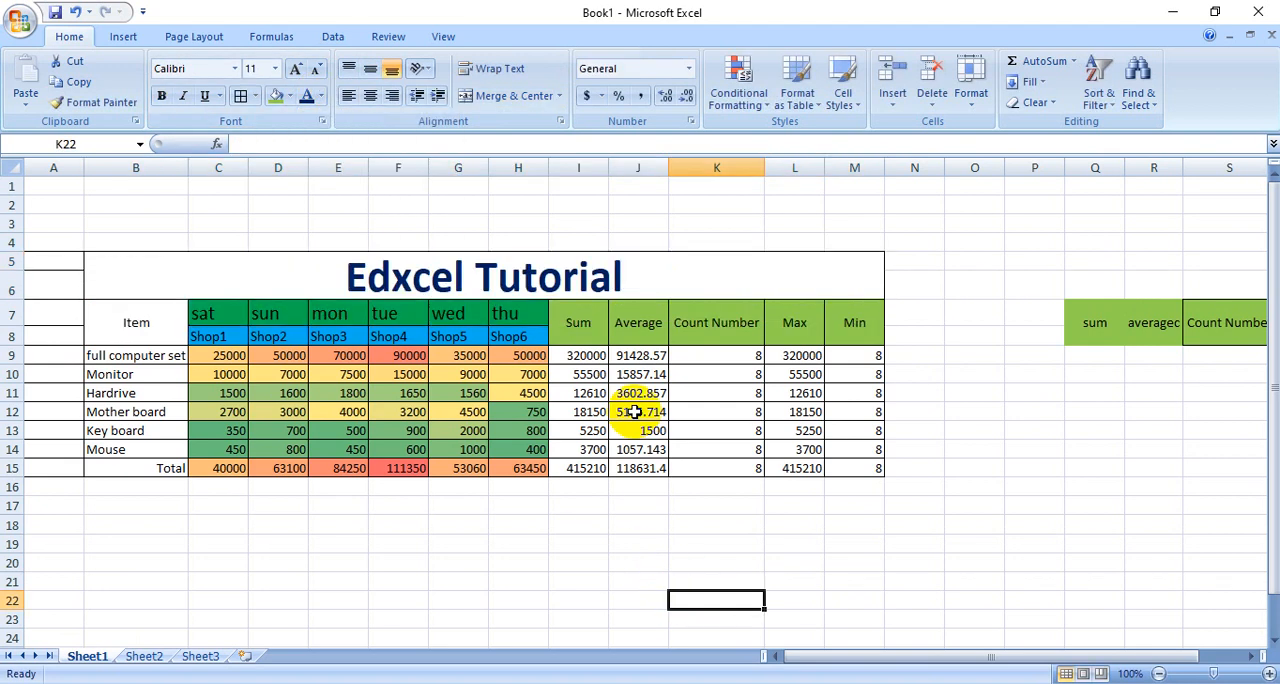
- Fill the merged "Edxcel Tutorial" title cell with yellow
{"action": "left_click", "coordinate": [660, 270]}
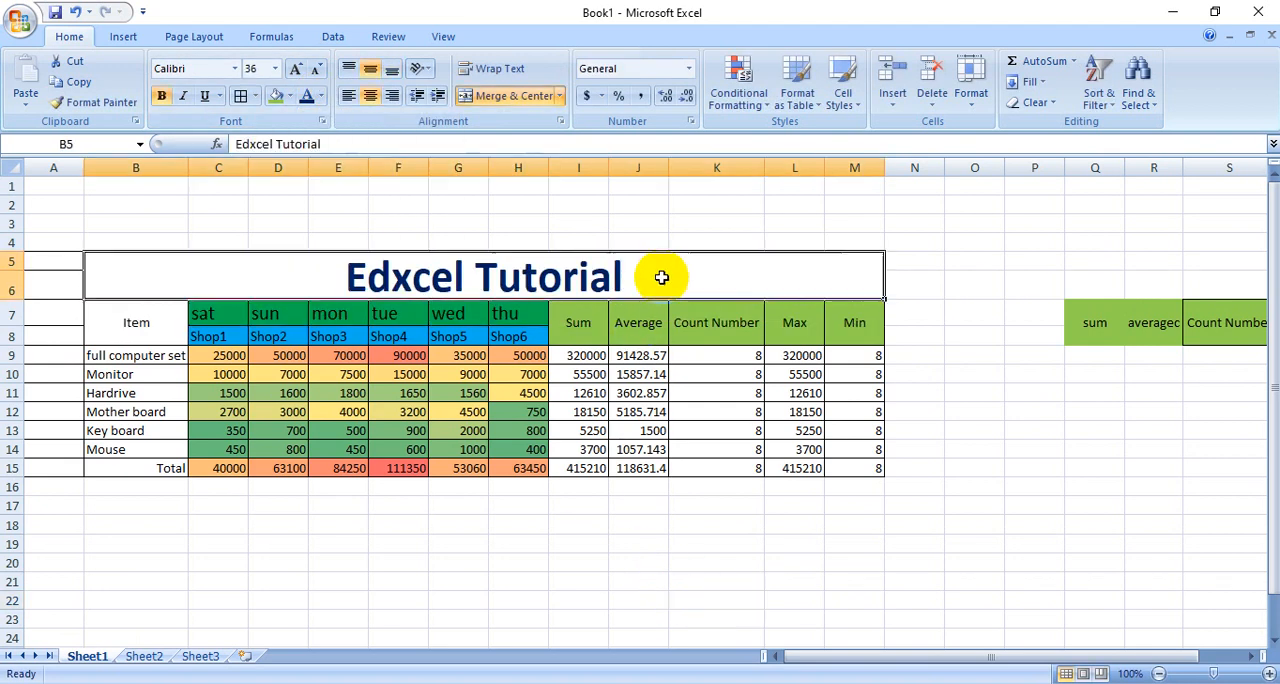
{"action": "left_click", "coordinate": [288, 100]}
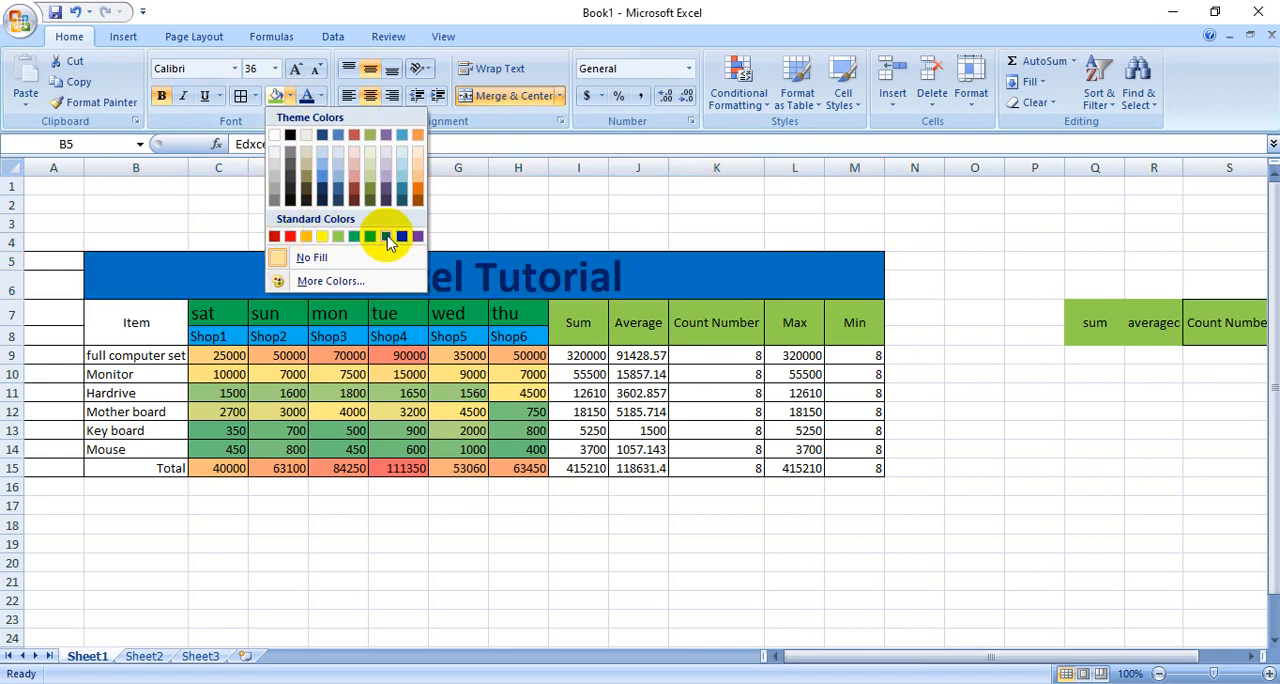
{"action": "left_click", "coordinate": [321, 237]}
{"action": "left_click", "coordinate": [734, 601]}
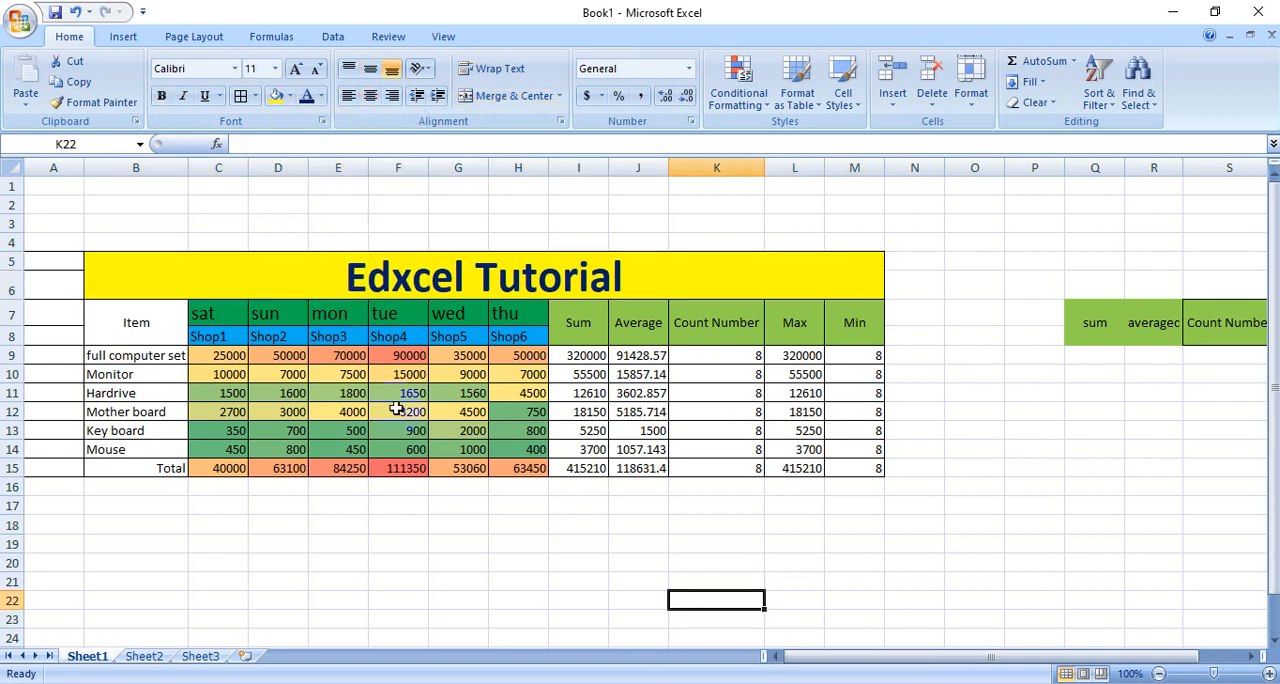